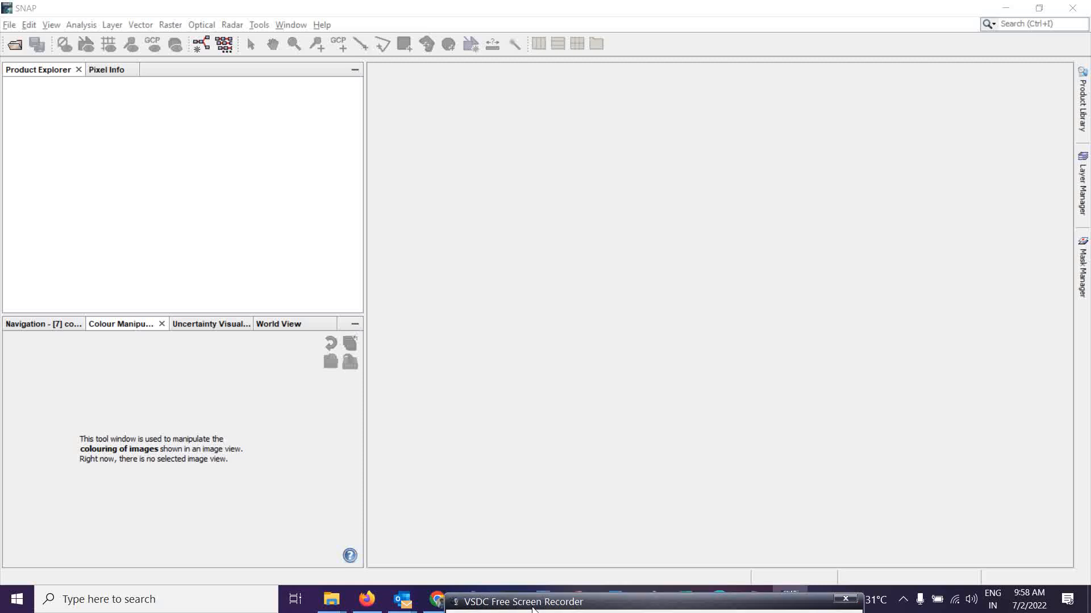
Open the Sentinel 1 31-01-2020 data folder in File Explorer, placed in a window beside SNAP.
mouse_move(331, 607)
left_click(377, 559)
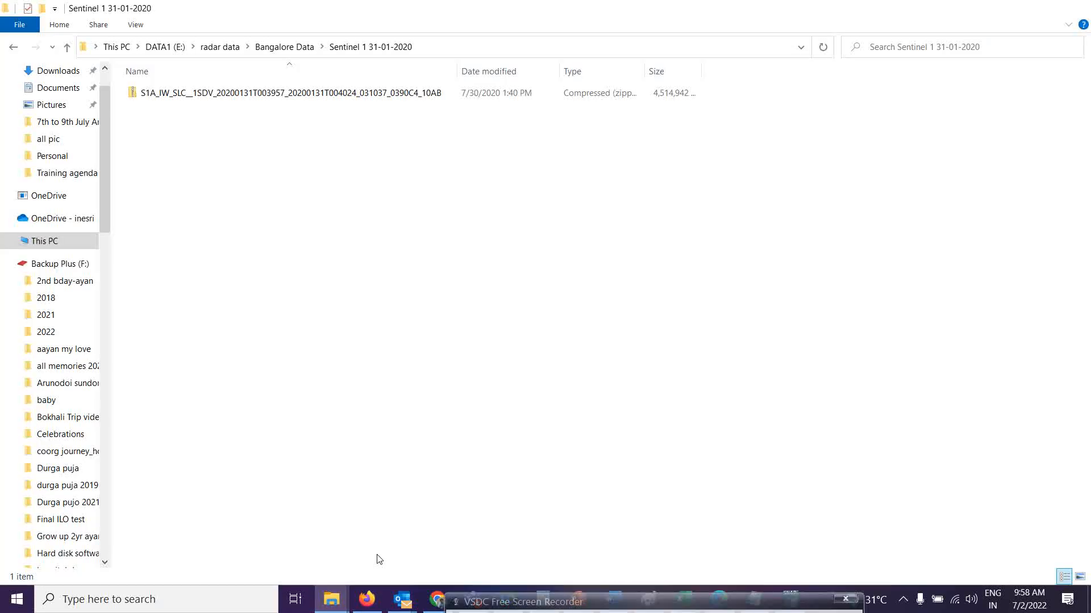
left_click(1046, 11)
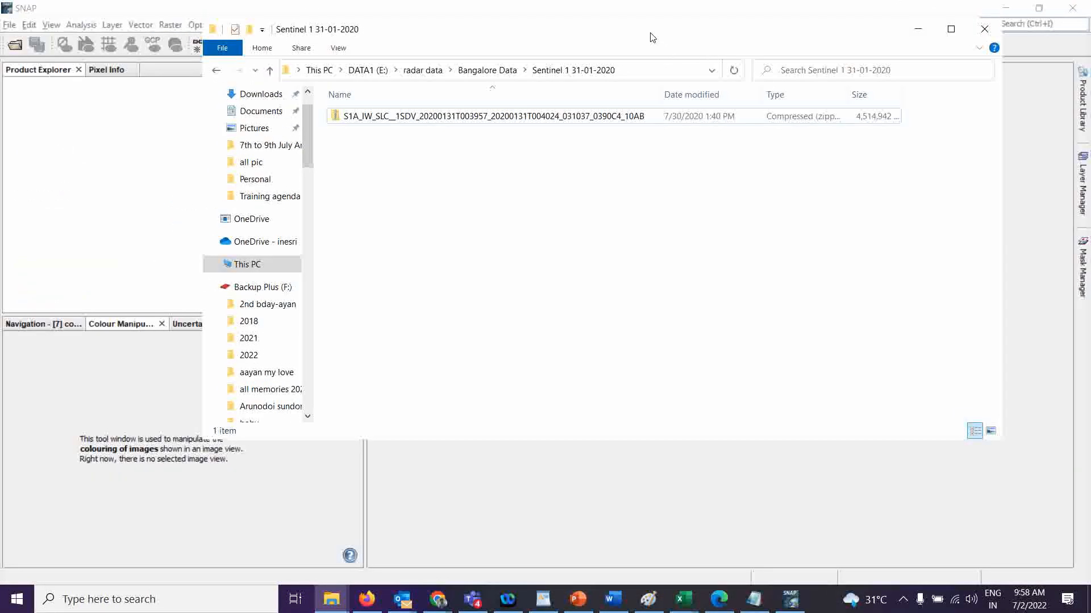
left_click_drag(638, 32, 810, 97)
left_click(663, 126)
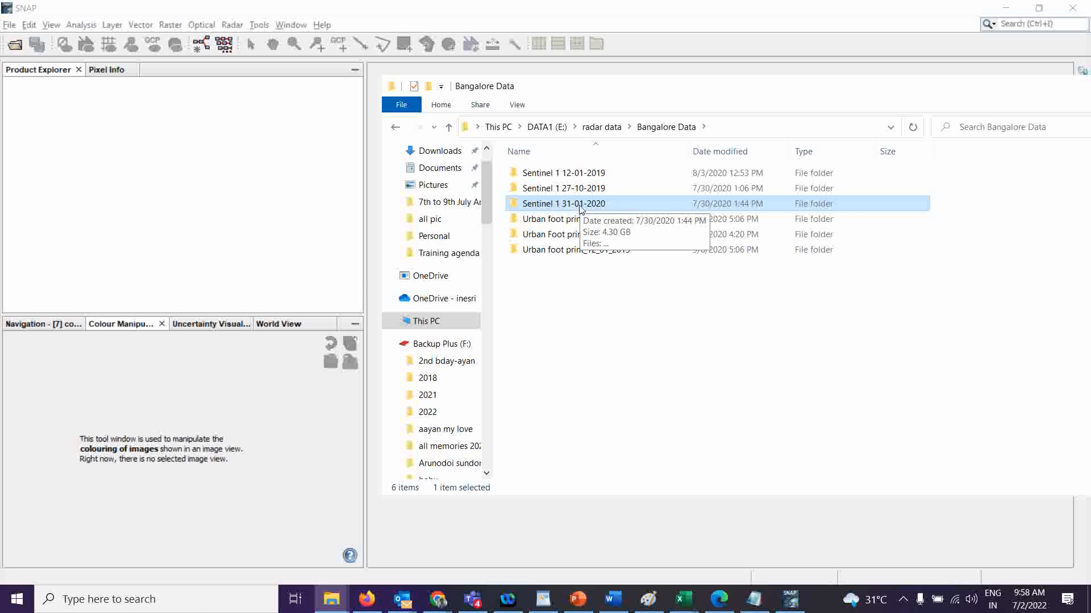
double_click(580, 206)
left_click_drag(639, 89, 751, 85)
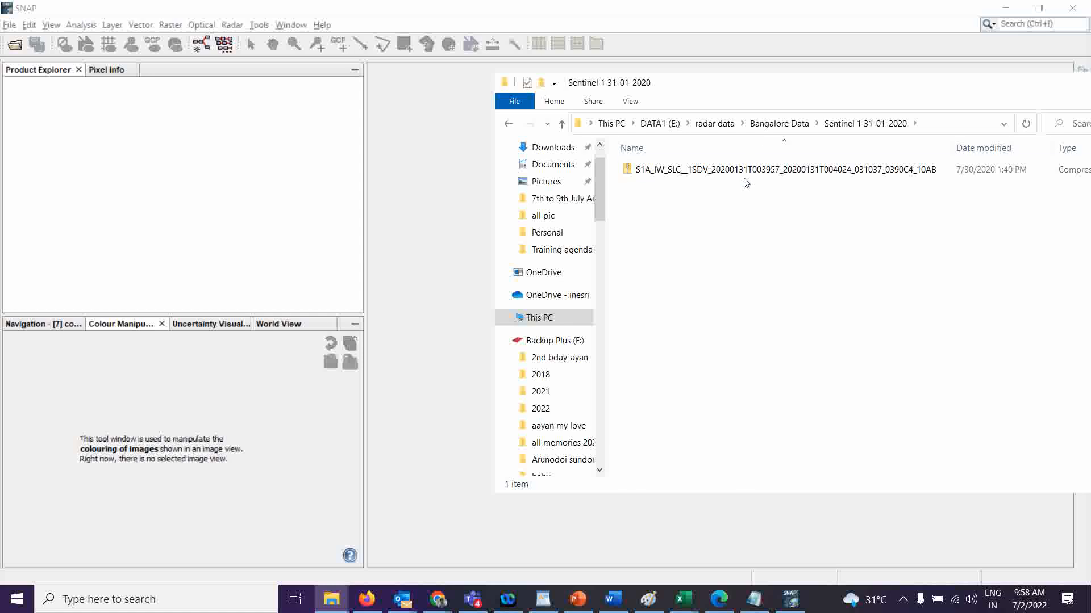
Drag the S1A_IW_SLC zip file into the Product Explorer to open it, then minimise File Explorer.
left_click_drag(749, 175, 219, 141)
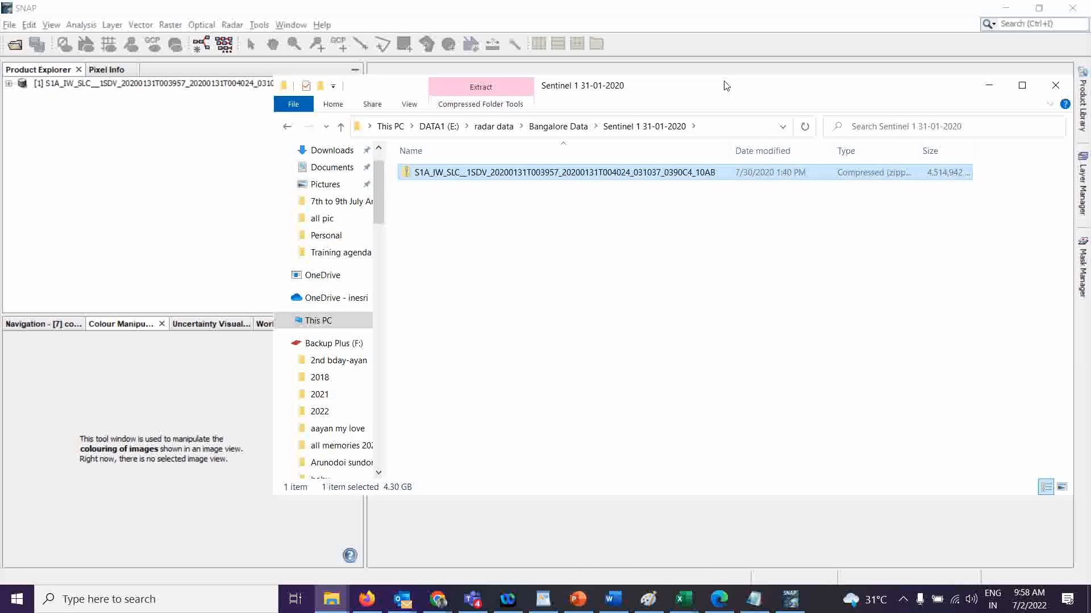
left_click(913, 83)
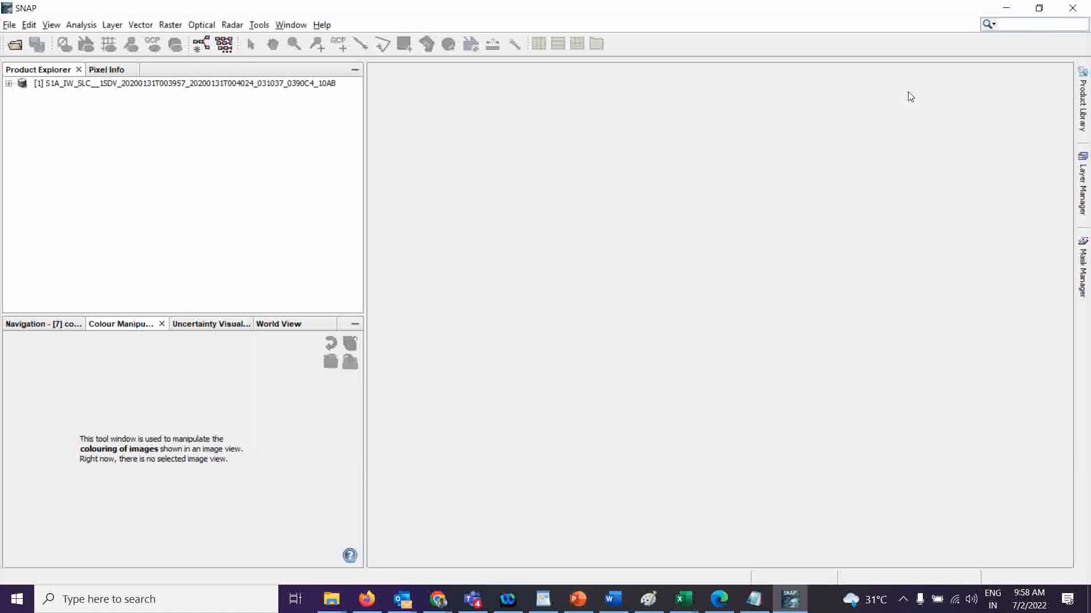
Expand the opened product and browse the bands it contains.
left_click(9, 84)
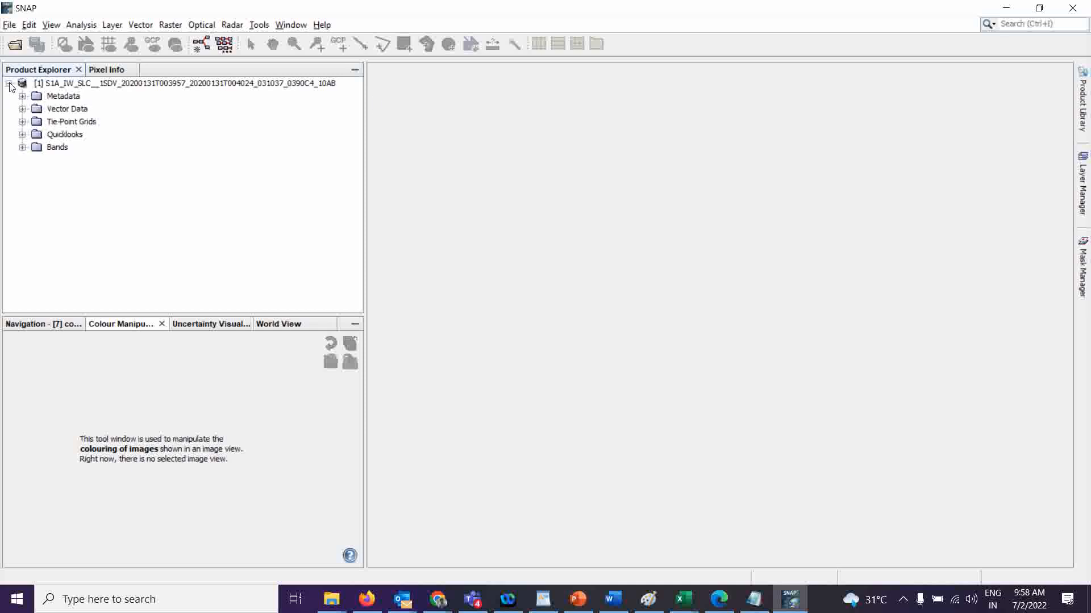
left_click(23, 148)
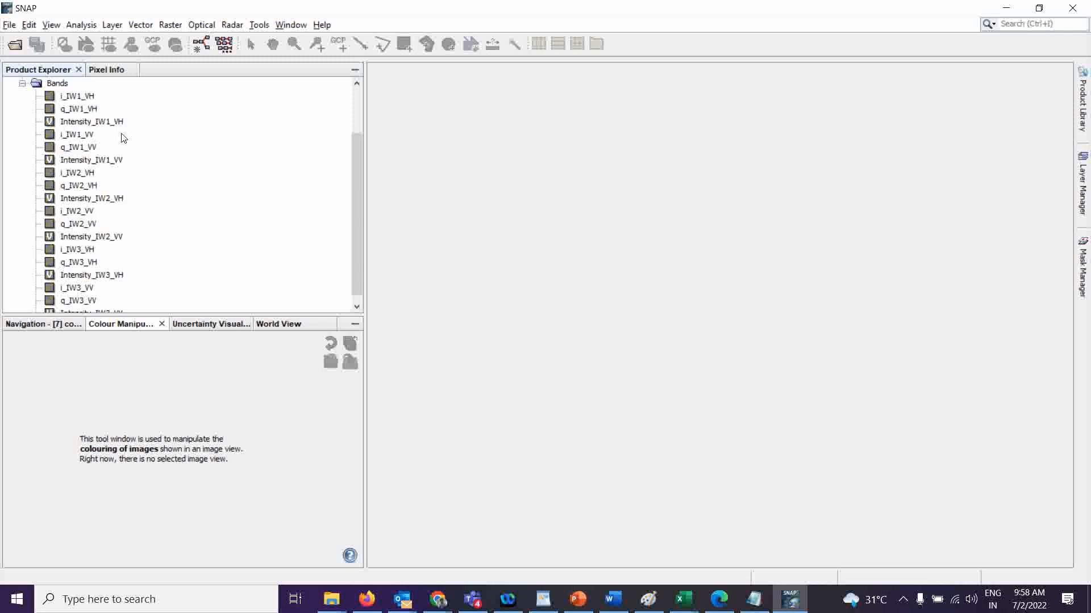
scroll(151, 208, "down", 1)
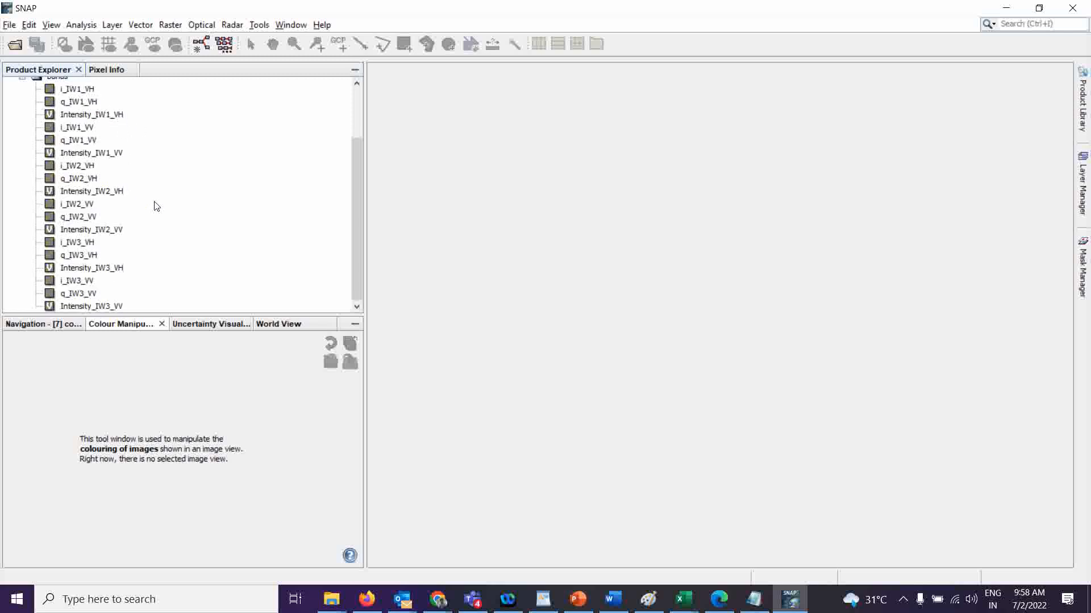
scroll(129, 234, "up", 2)
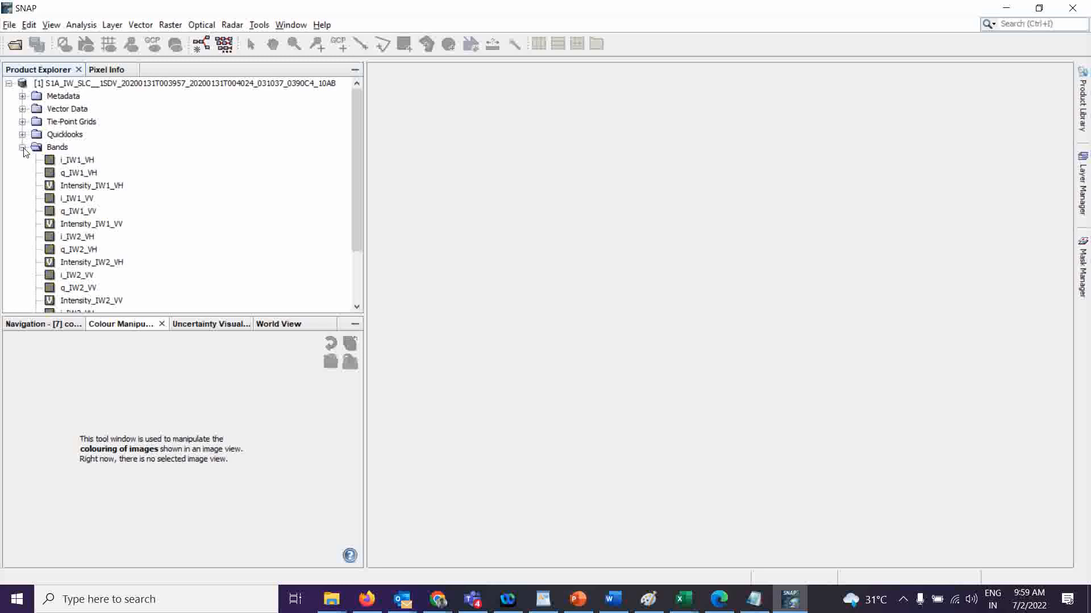
left_click(23, 147)
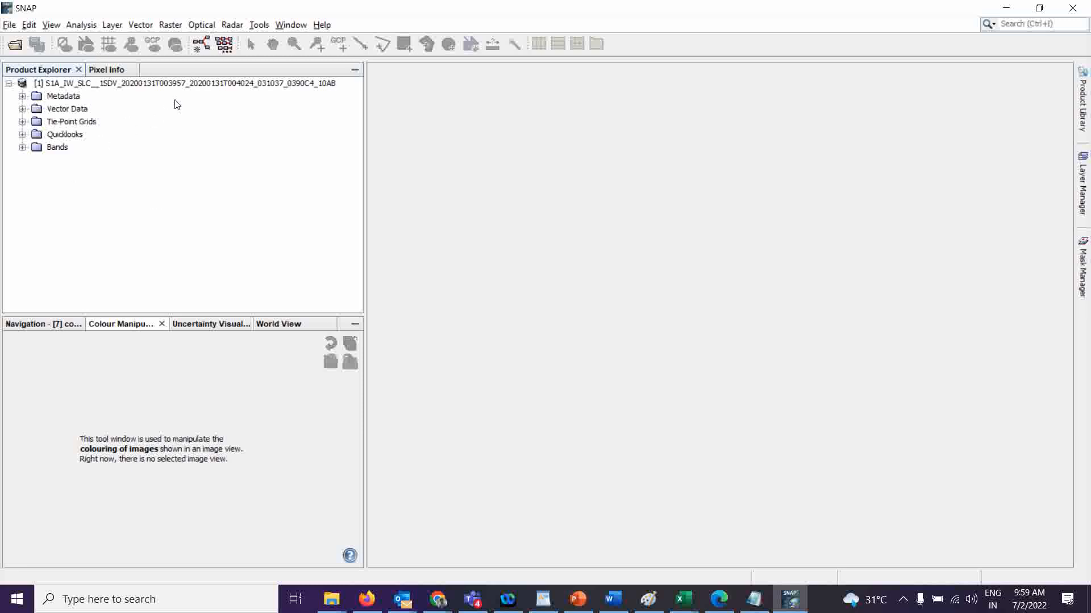
Open S-1 TOPS Split for the product and choose subswath IW2.
left_click(228, 26)
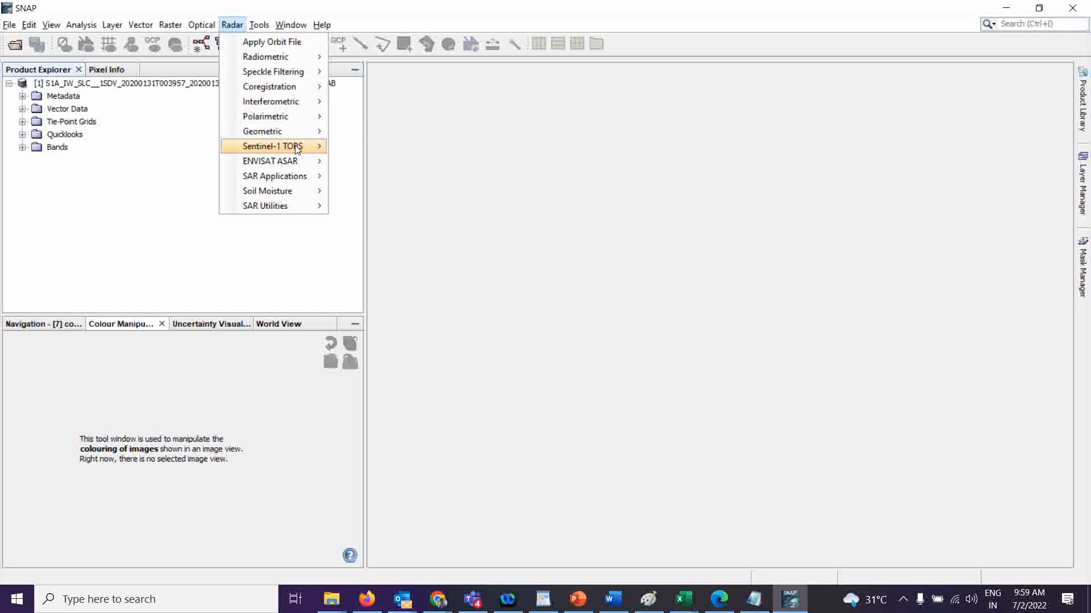
mouse_move(295, 149)
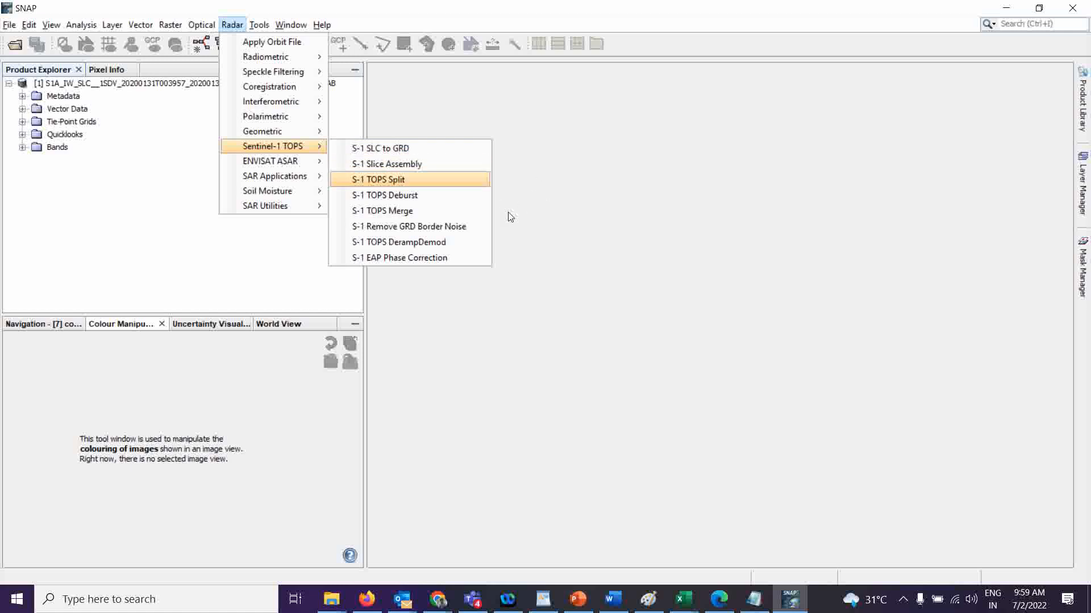
left_click(386, 180)
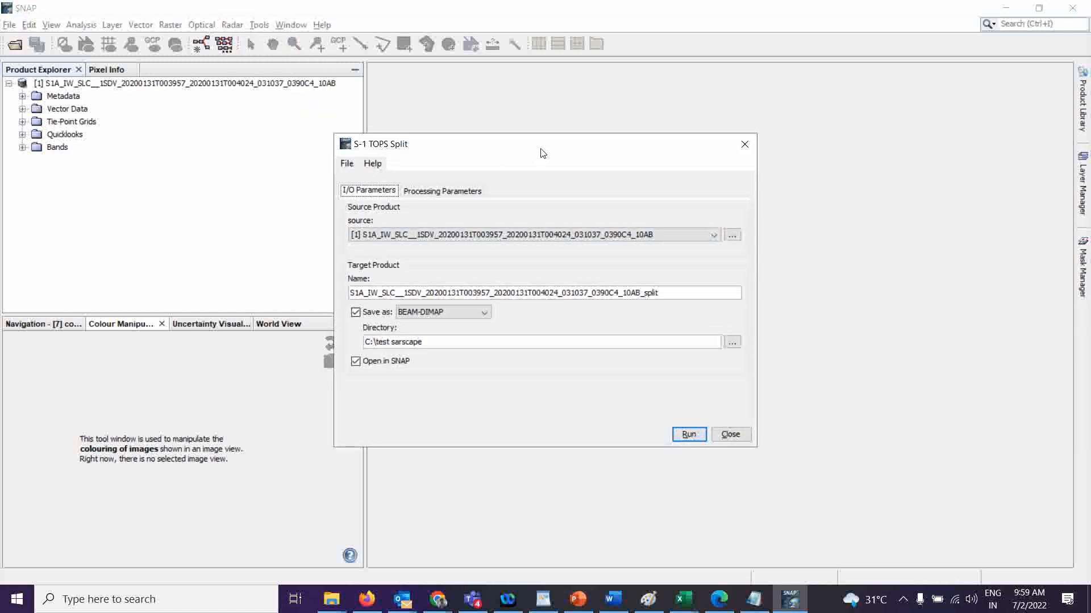
left_click(435, 180)
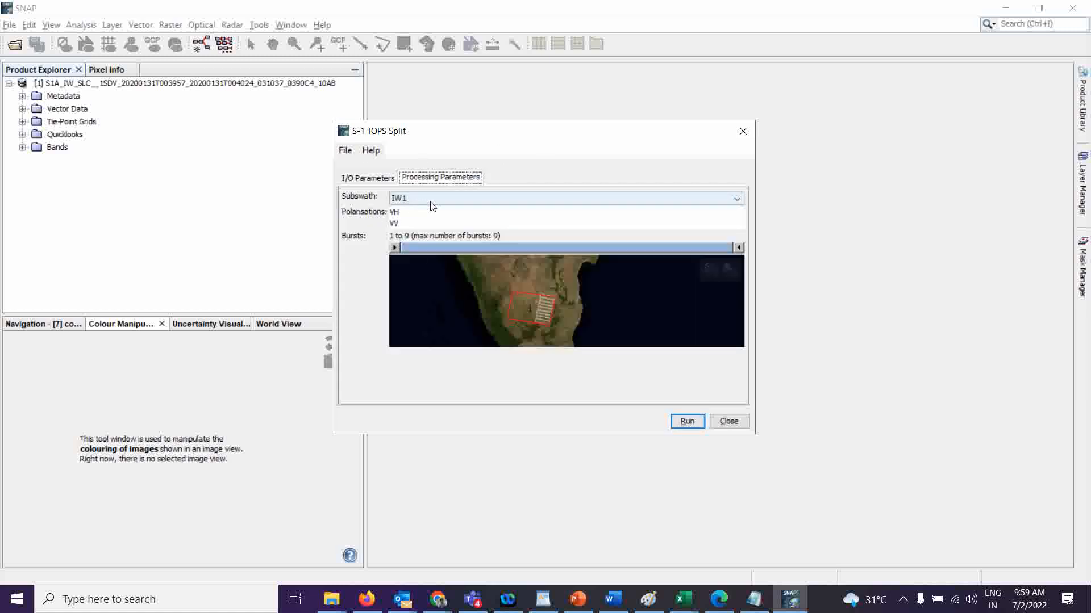
left_click(431, 200)
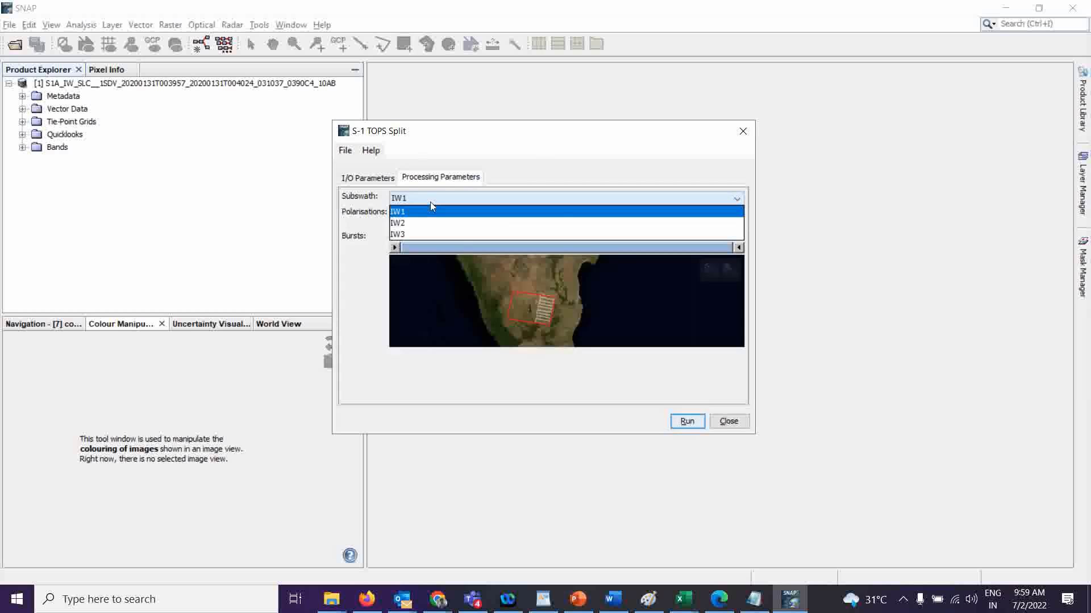
left_click(407, 223)
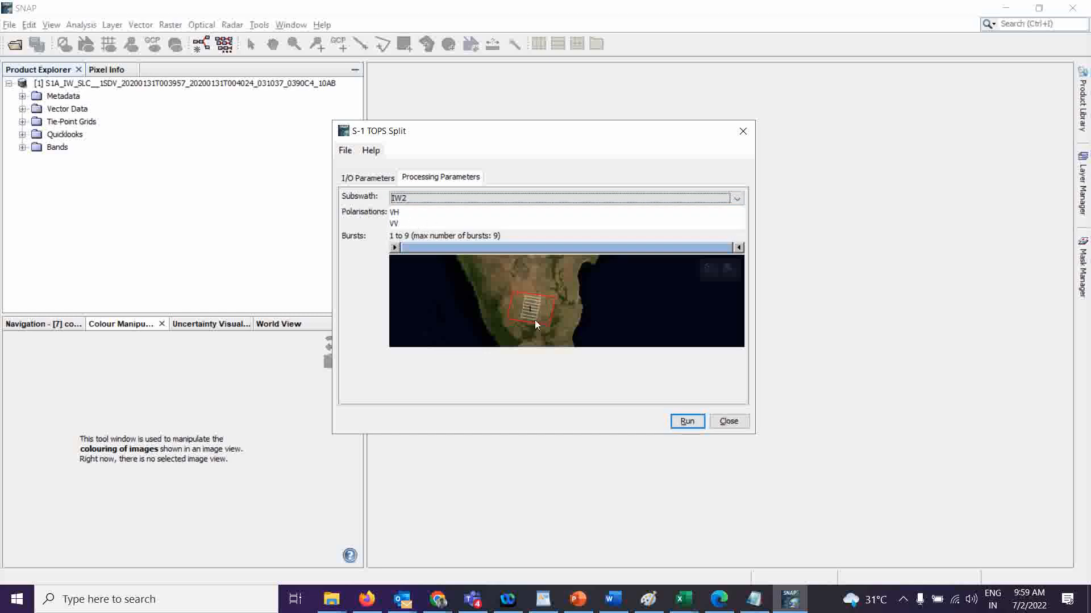
Restrict the bursts to 4 to 8 and run the split.
left_click(404, 249)
left_click_drag(405, 251, 466, 250)
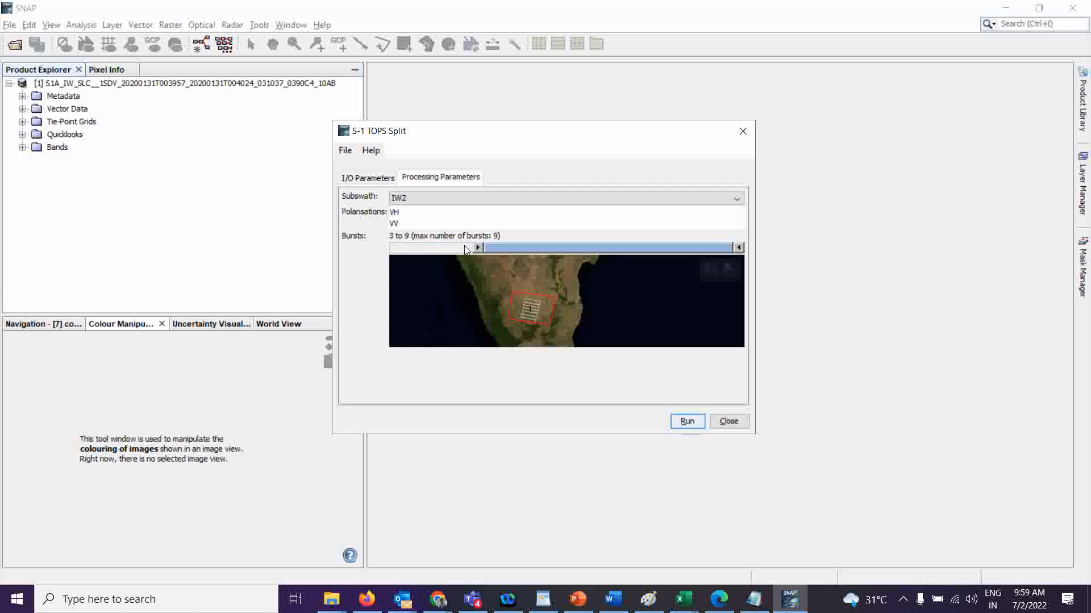
left_click(498, 252)
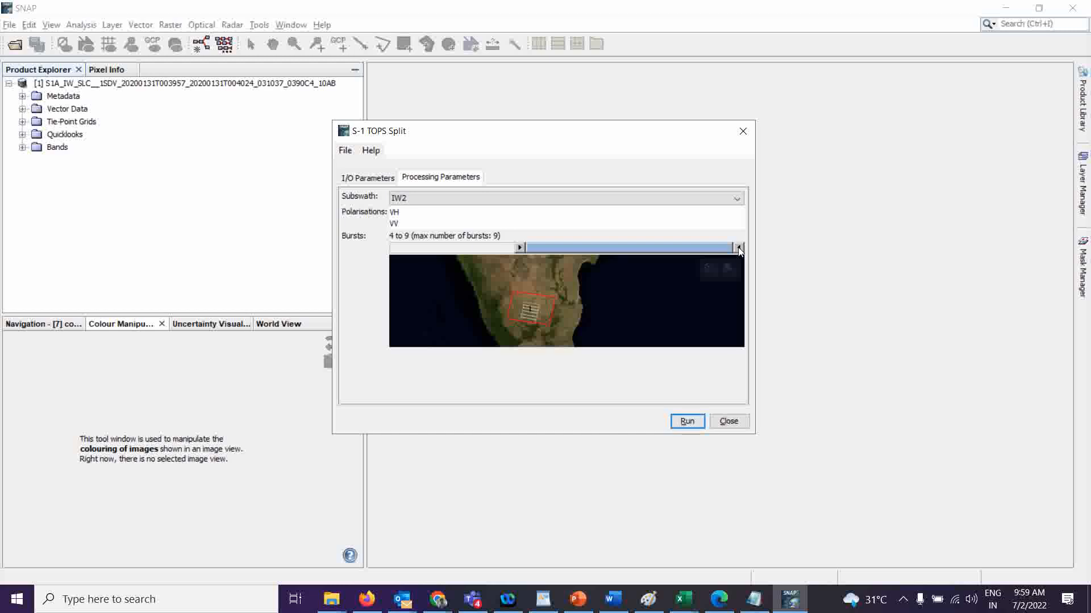
left_click_drag(738, 251, 698, 260)
left_click(358, 181)
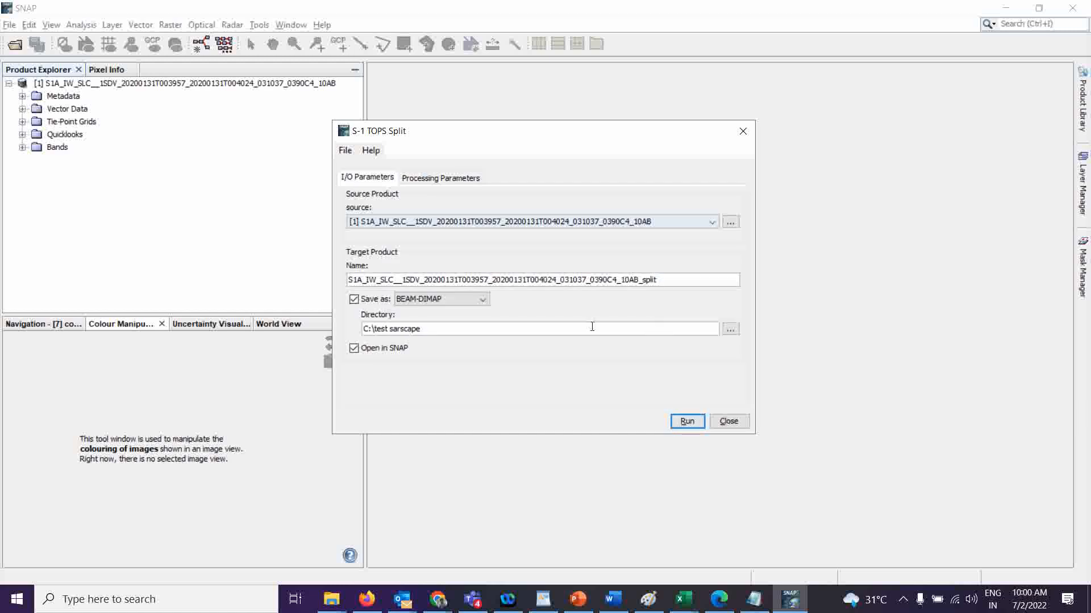
left_click(686, 425)
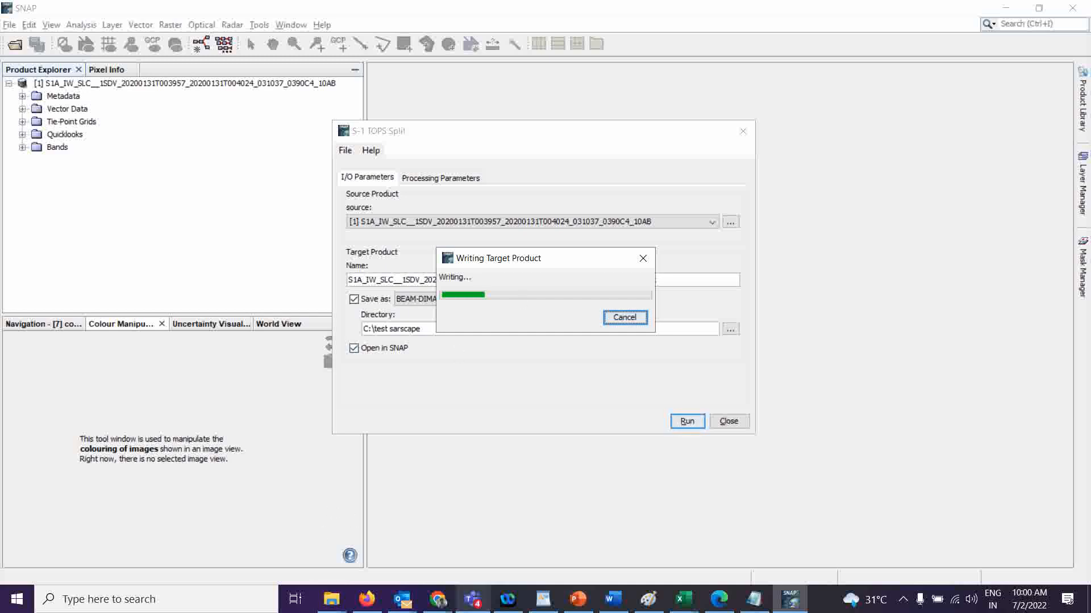
left_click(122, 612)
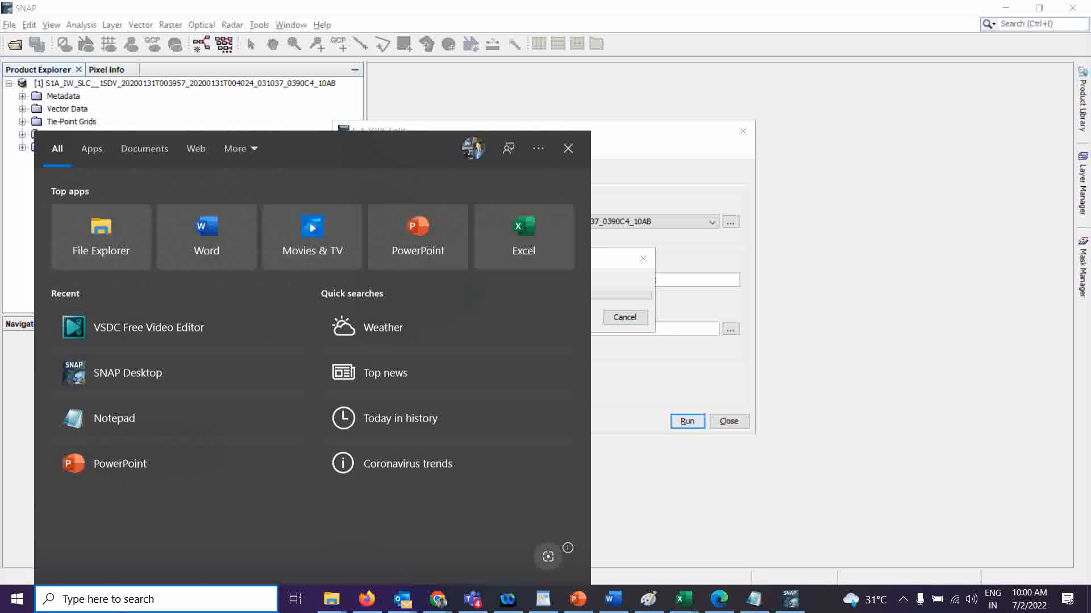
type("v")
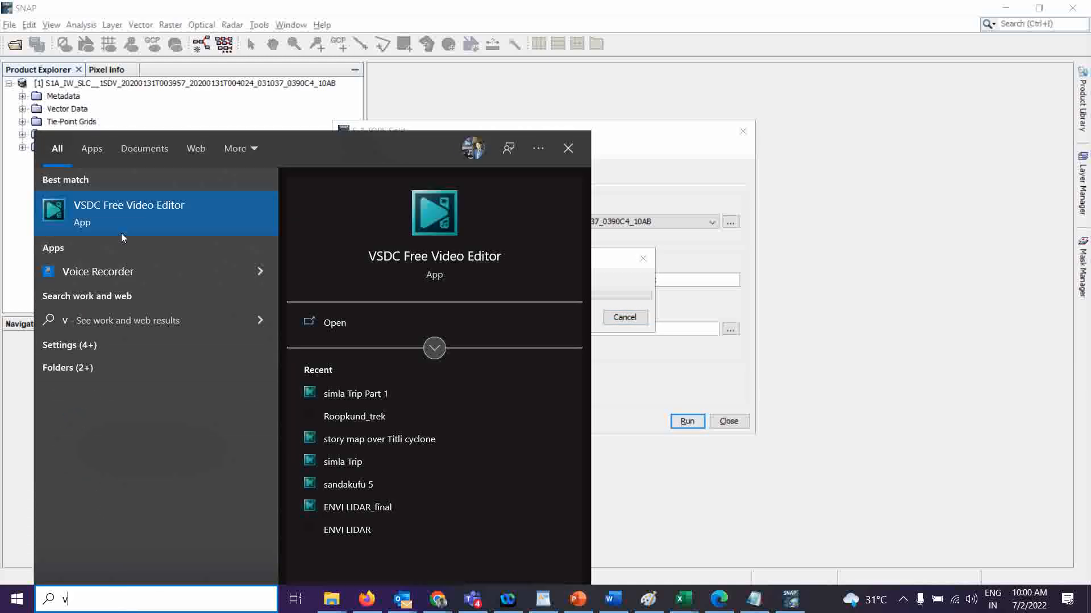
left_click(125, 225)
left_click(666, 306)
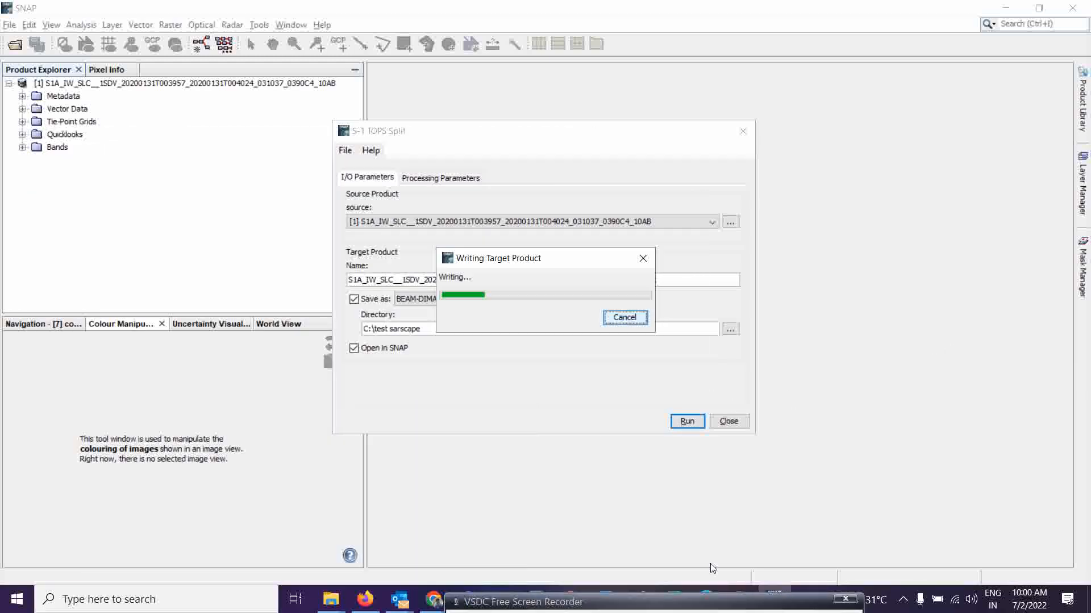
mouse_move(689, 543)
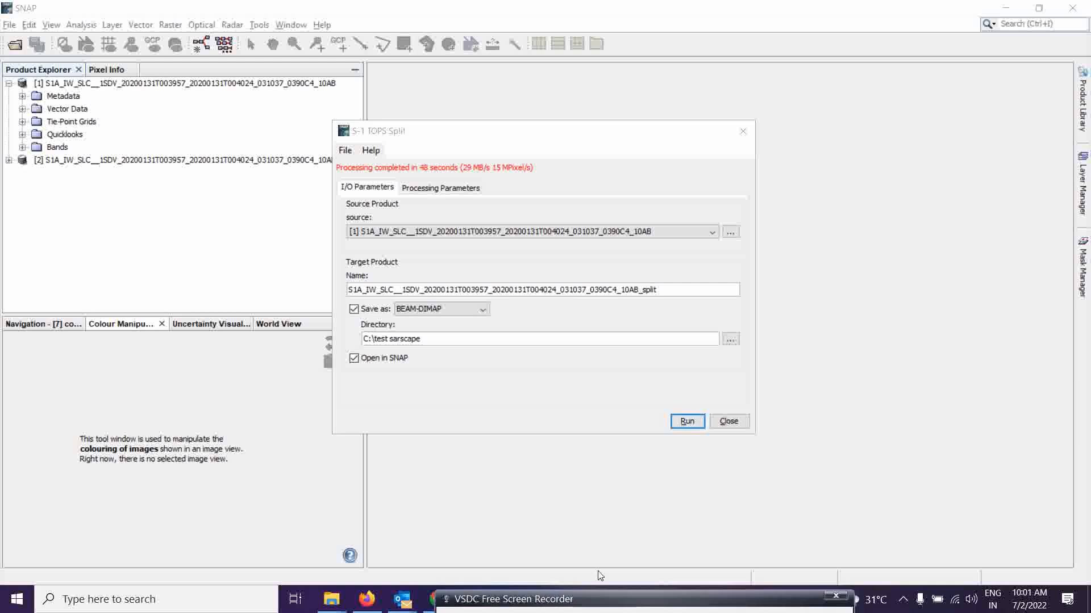
Close the split dialog and expand the new split product to view its contents.
left_click(732, 424)
left_click(8, 160)
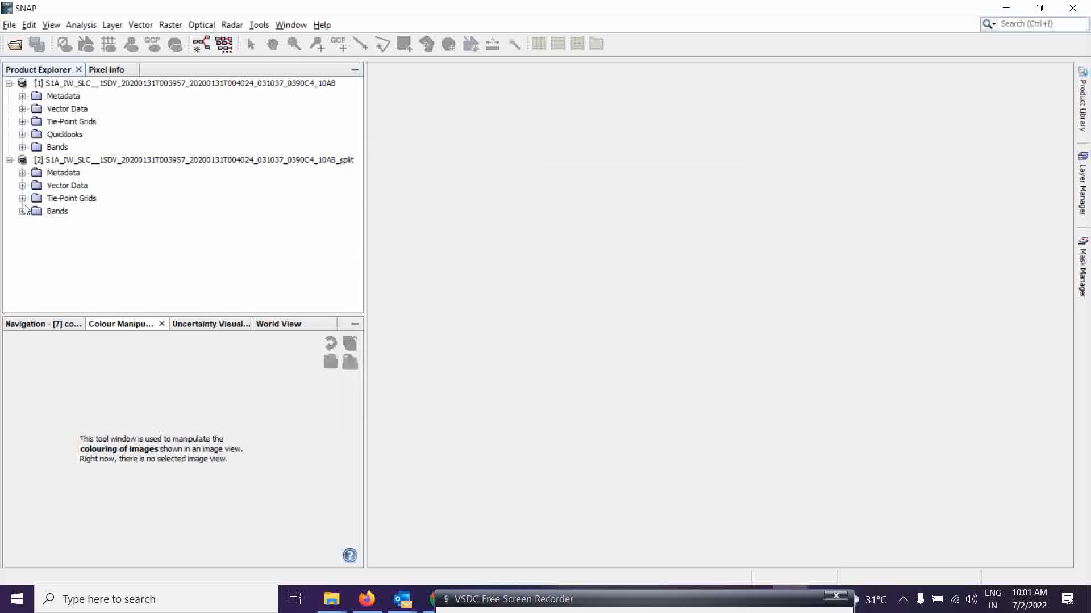
left_click(22, 211)
left_click(22, 212)
Open Apply Orbit File and set its source to the split product [2].
left_click(234, 27)
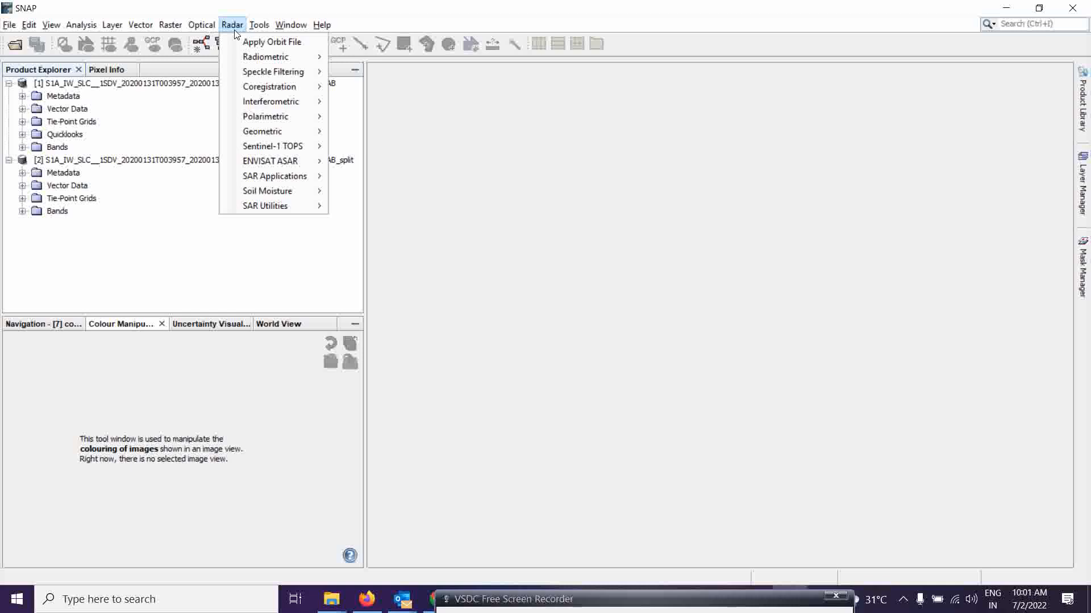
left_click(296, 46)
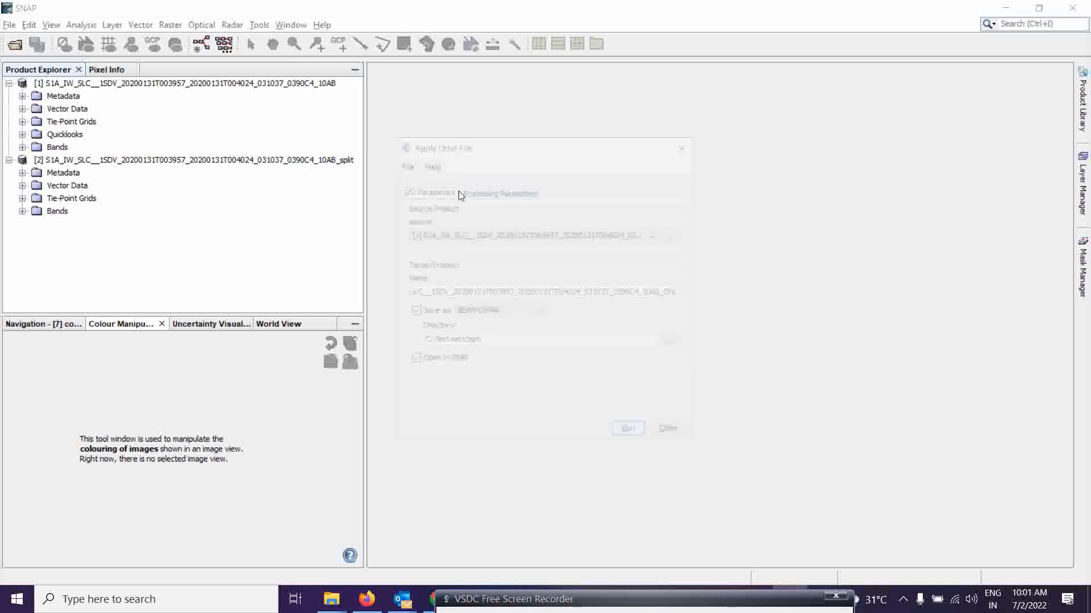
left_click_drag(526, 148, 487, 125)
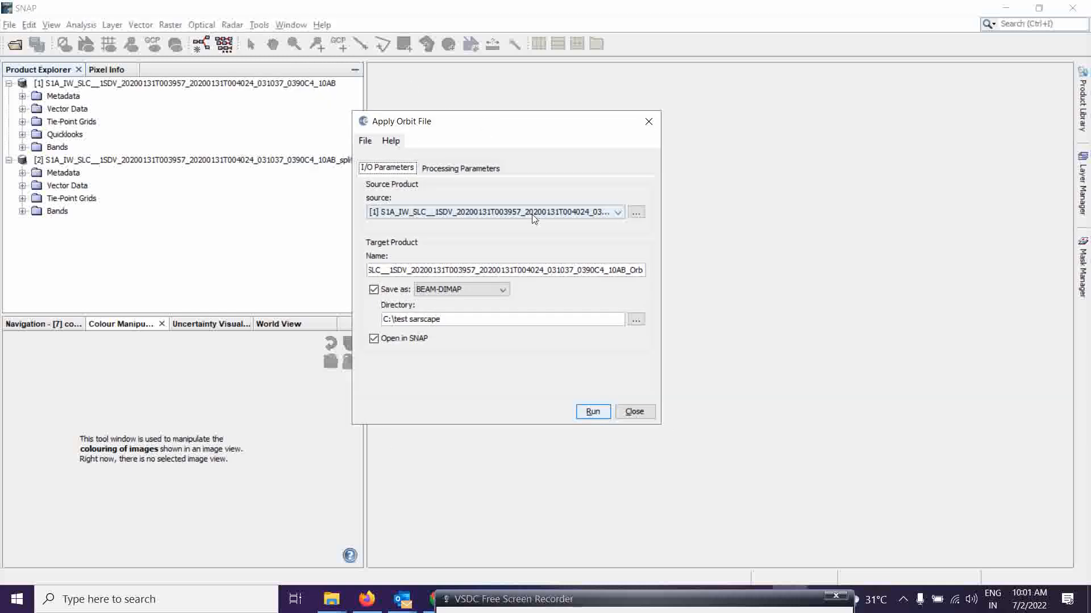
left_click(383, 218)
left_click(375, 231)
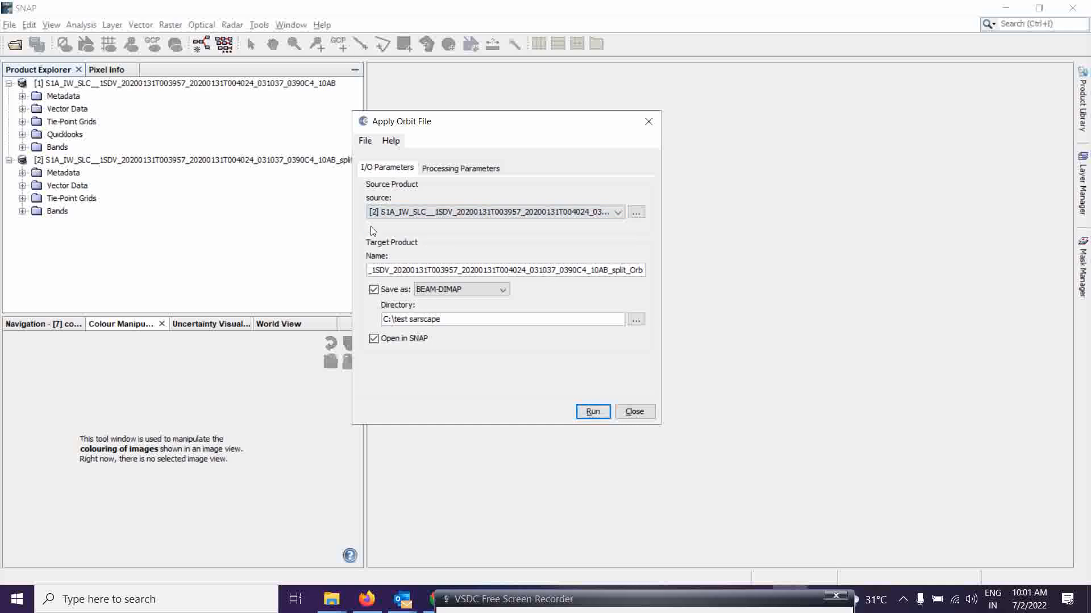
left_click(499, 212)
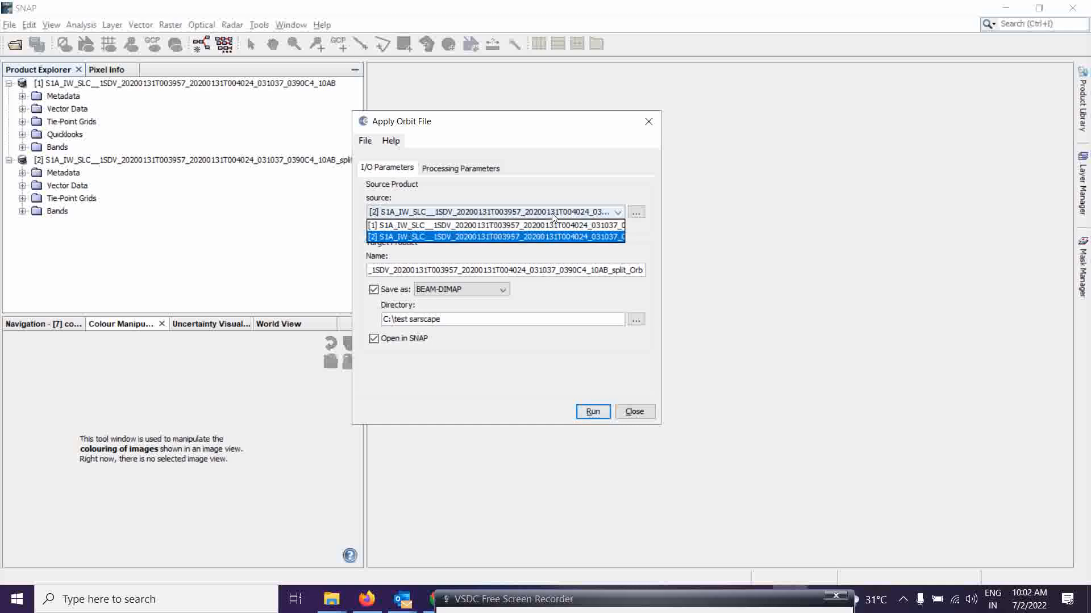
left_click(578, 235)
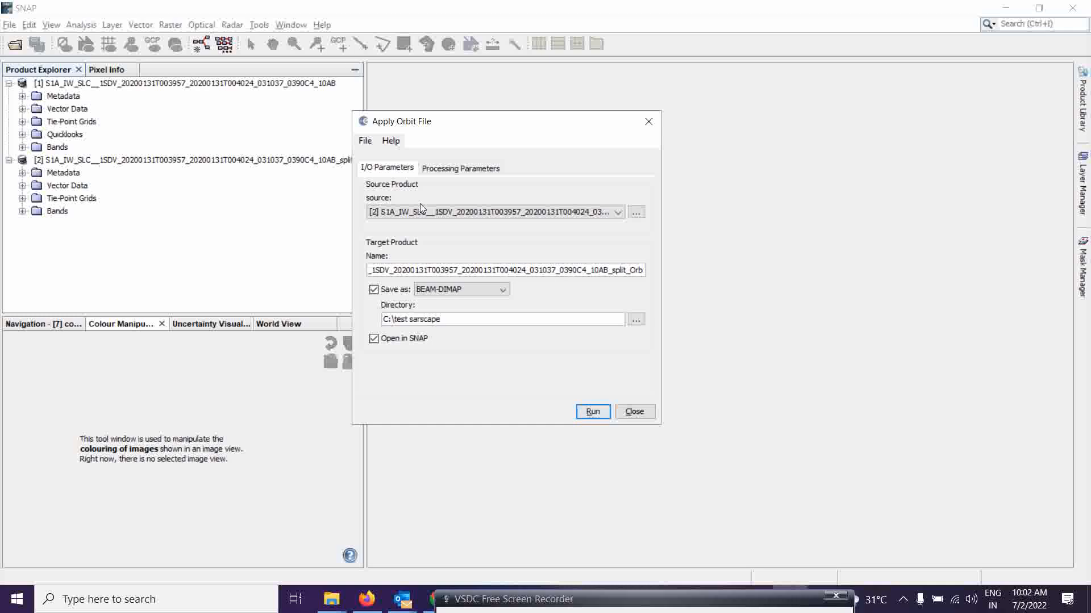
Enable 'Do not fail if new orbit file is not found' in the orbit processing parameters.
left_click(455, 172)
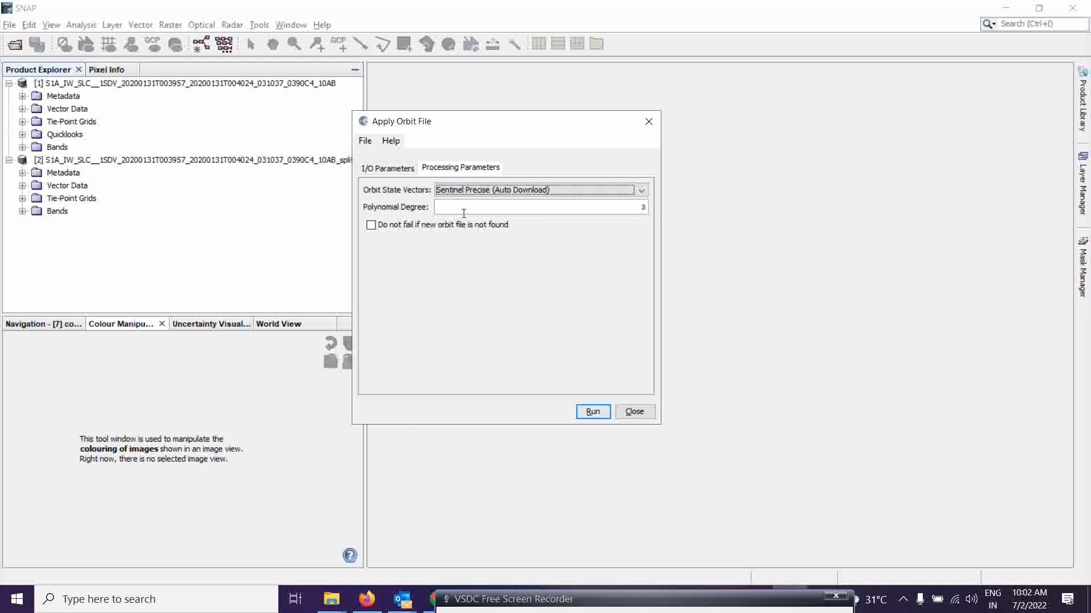
left_click(371, 226)
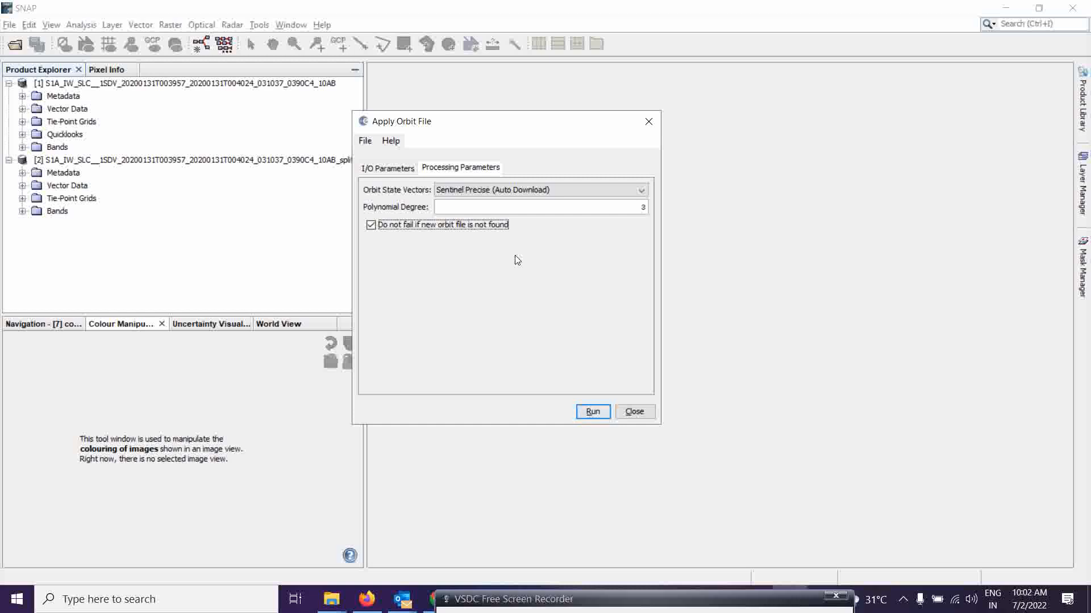
left_click(388, 169)
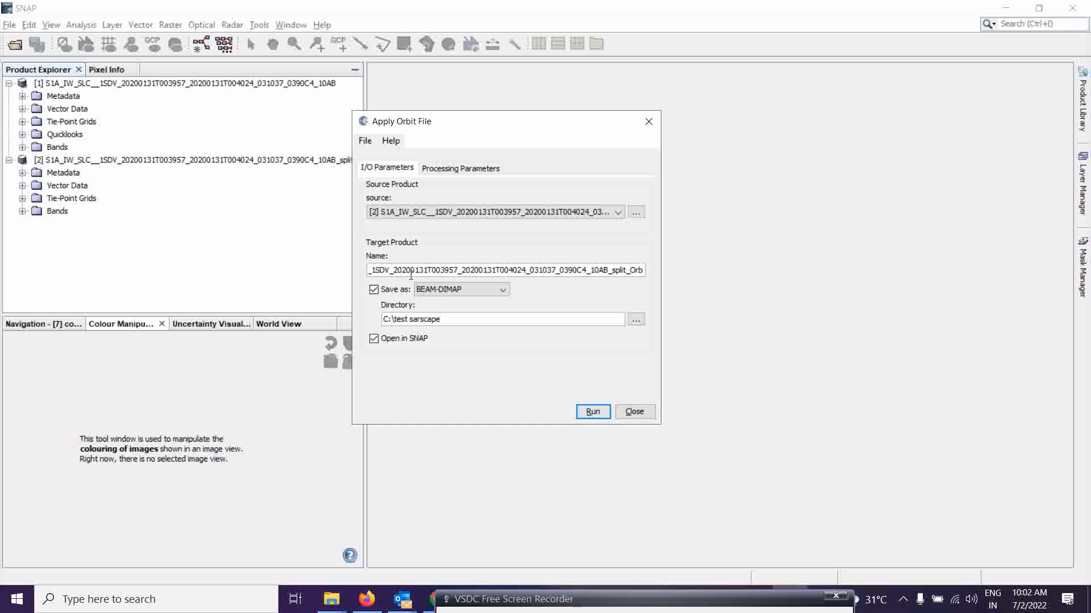
Run Apply Orbit File on the split product and close the dialog.
left_click(590, 413)
left_click(605, 604)
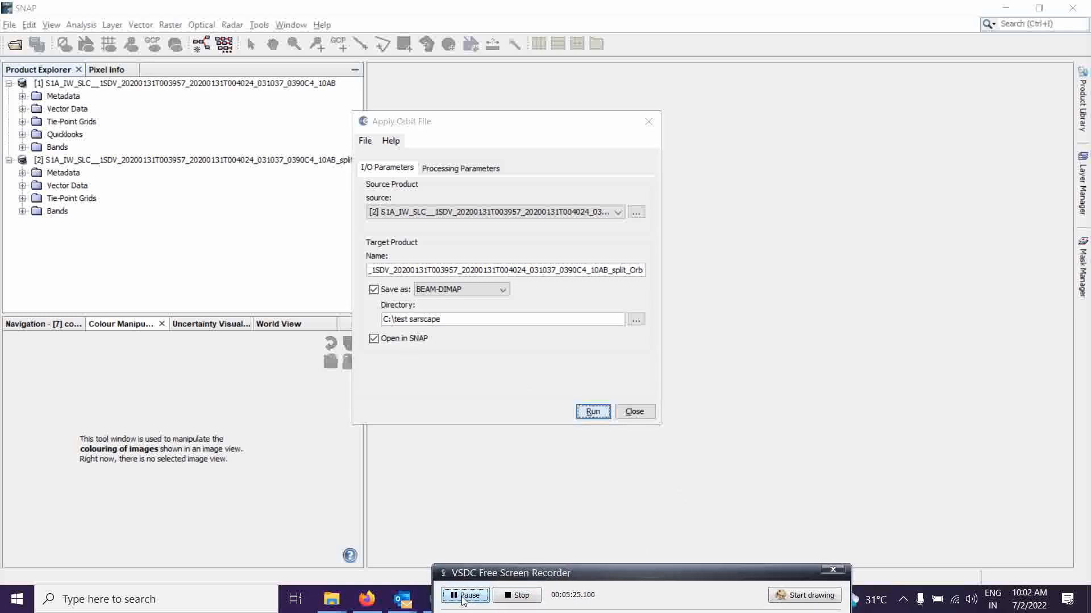
left_click(467, 595)
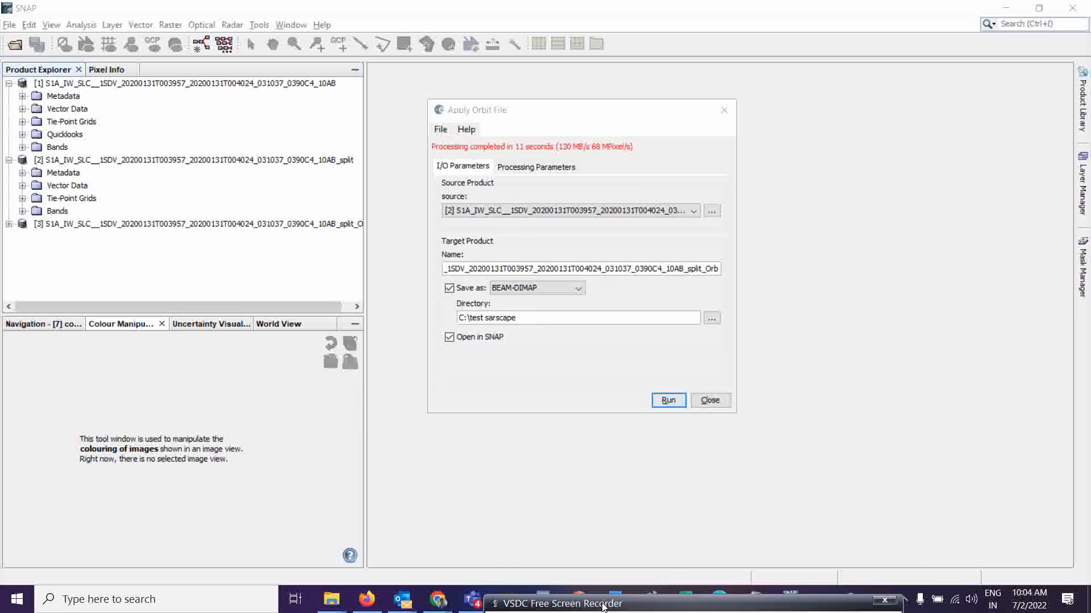
left_click(709, 401)
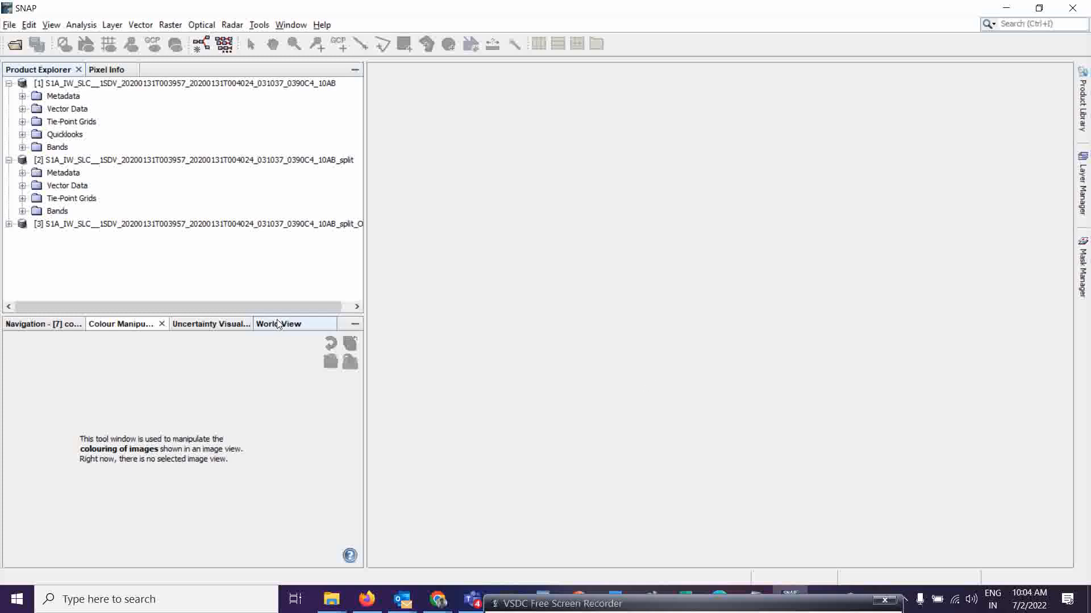
Expand the orbit-corrected product [3] and its Bands folder to inspect its contents.
left_click(8, 224)
left_click(22, 275)
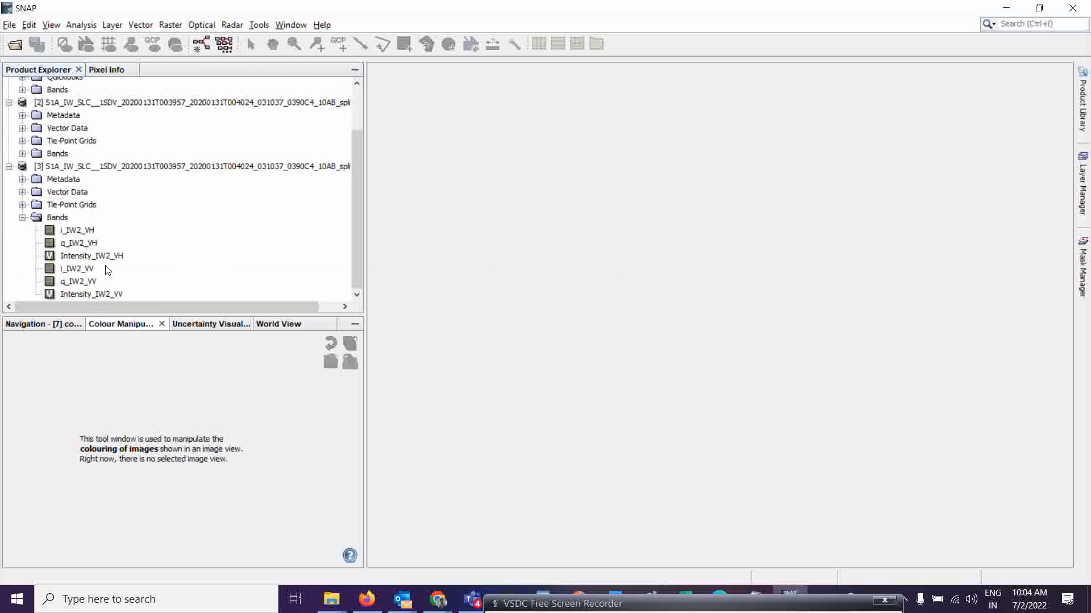
left_click(22, 217)
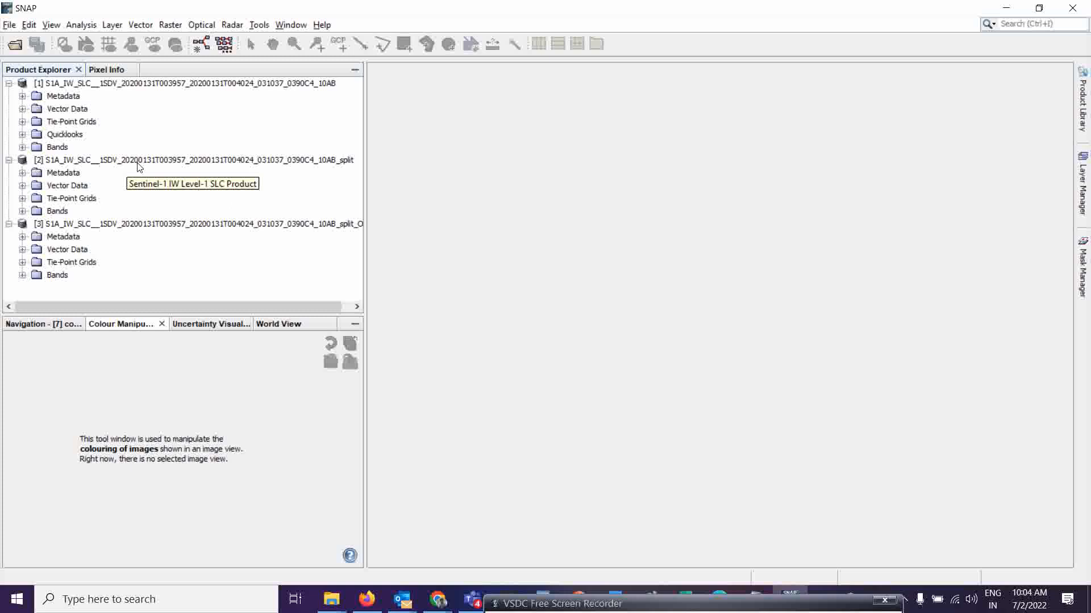
Open the Calibrate tool and set its source to the orbit-corrected product [3].
left_click(237, 25)
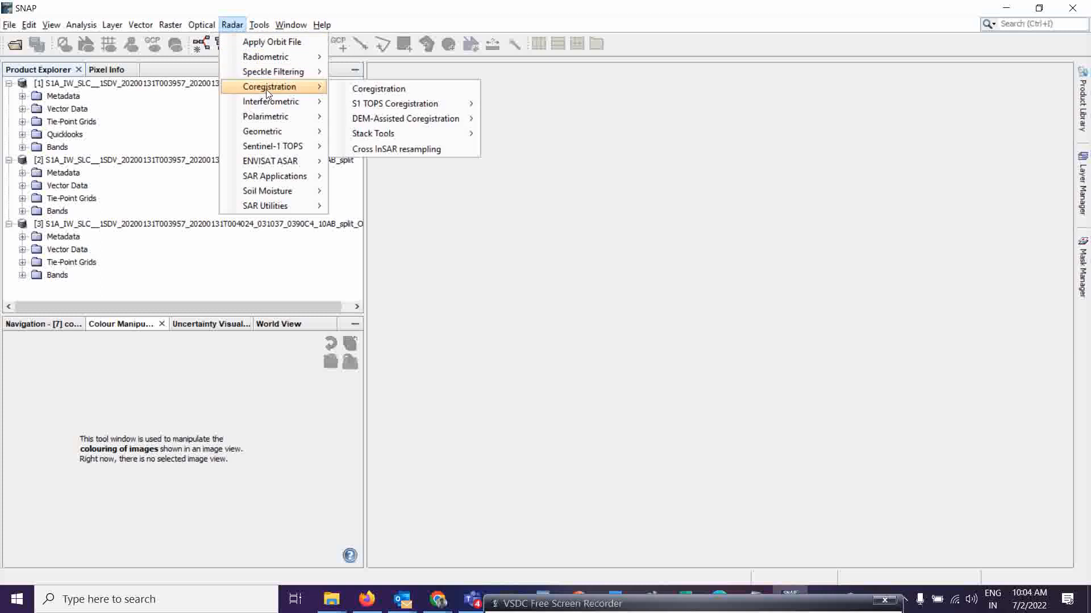
mouse_move(282, 135)
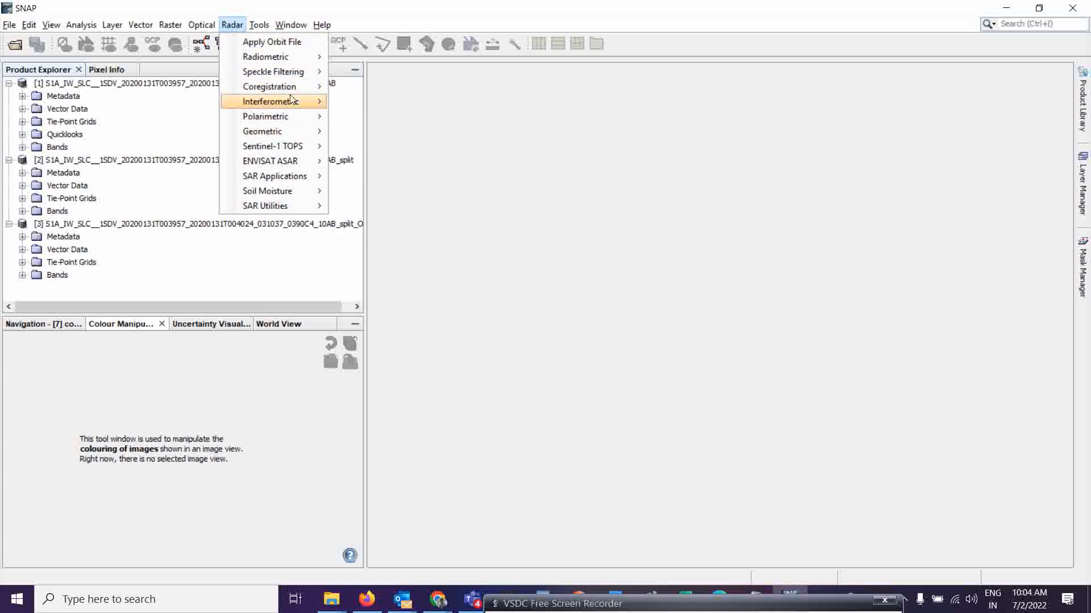
mouse_move(295, 56)
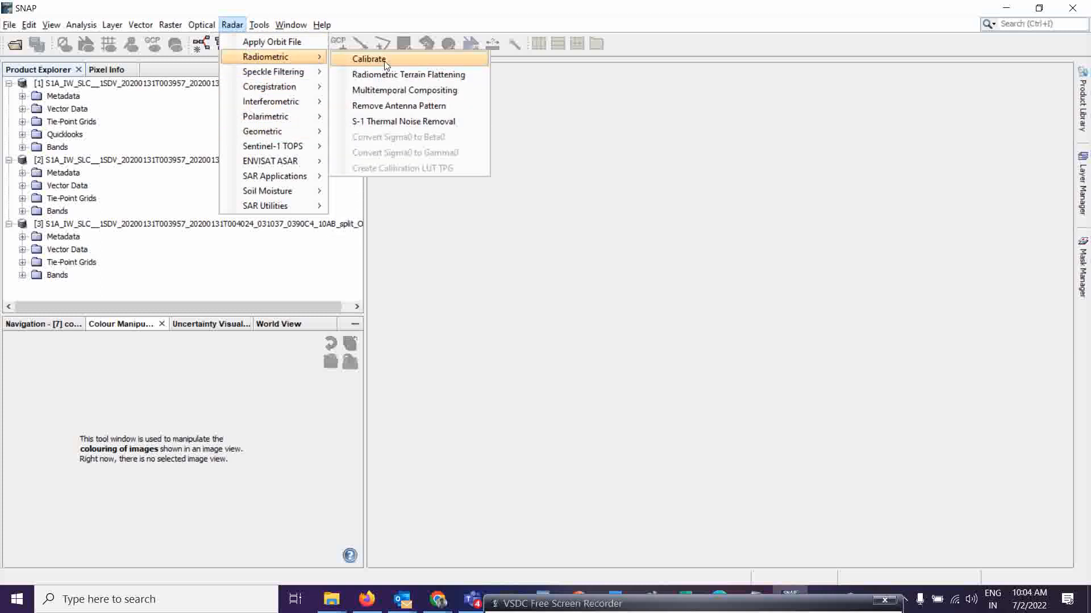
left_click(386, 61)
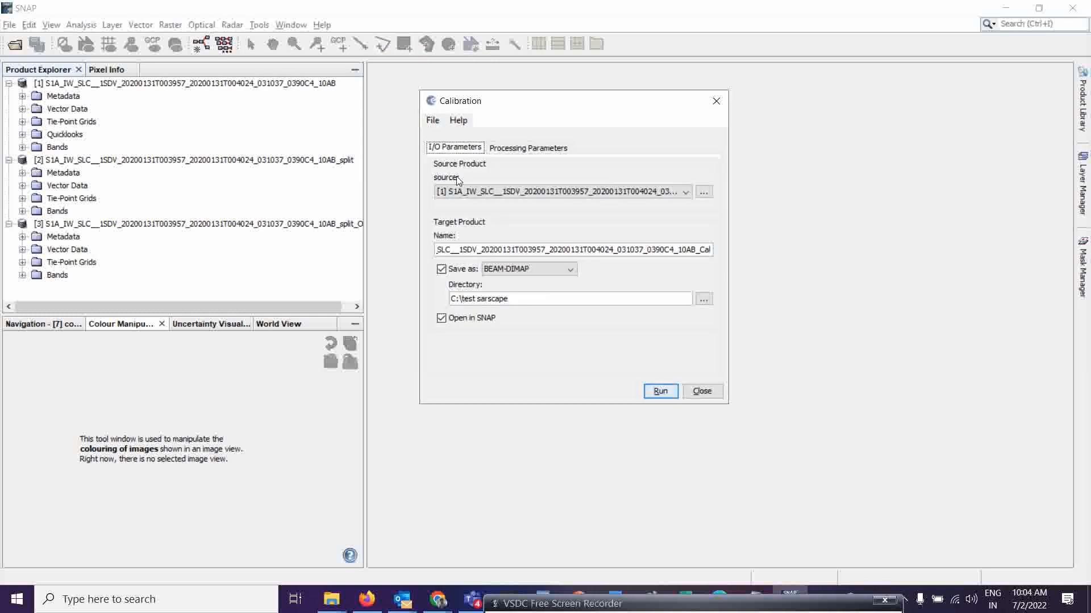
left_click(443, 190)
left_click(451, 227)
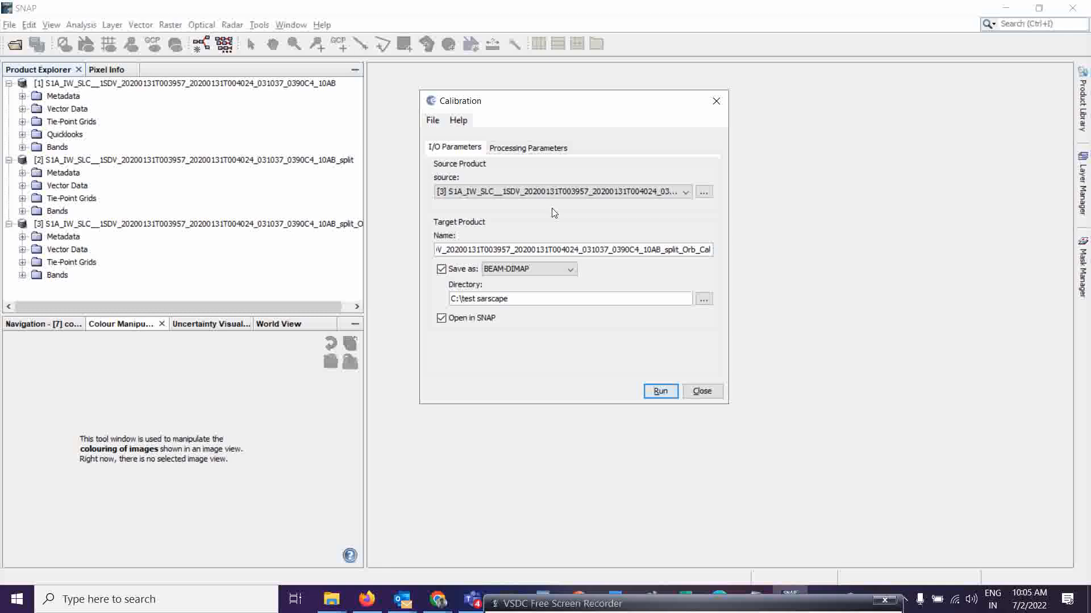
Review the calibration parameters with sigma0 output, run the calibration and close the dialog.
left_click(521, 150)
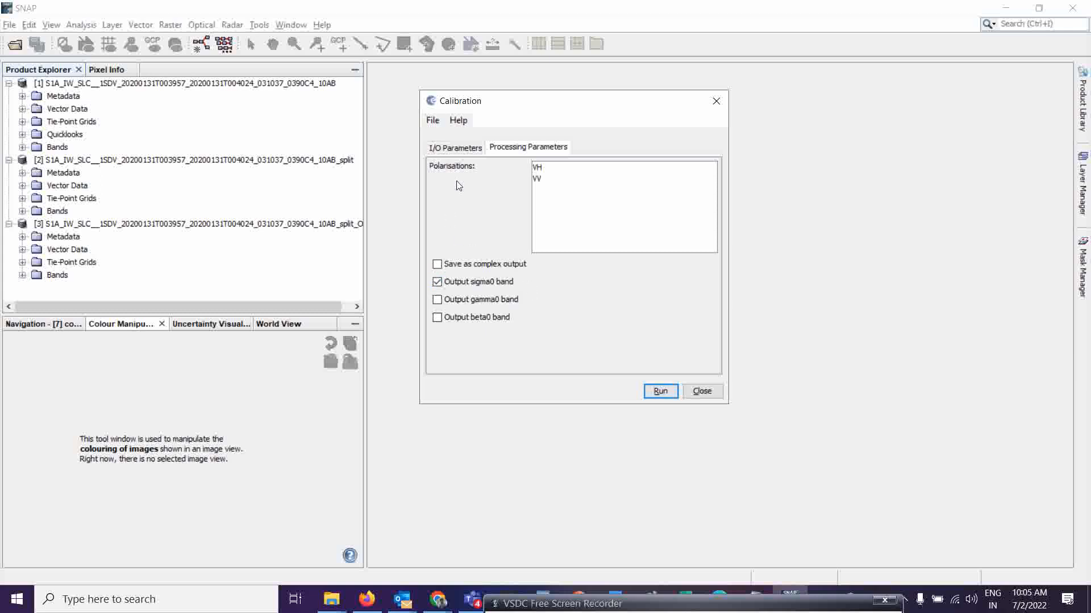
left_click(454, 147)
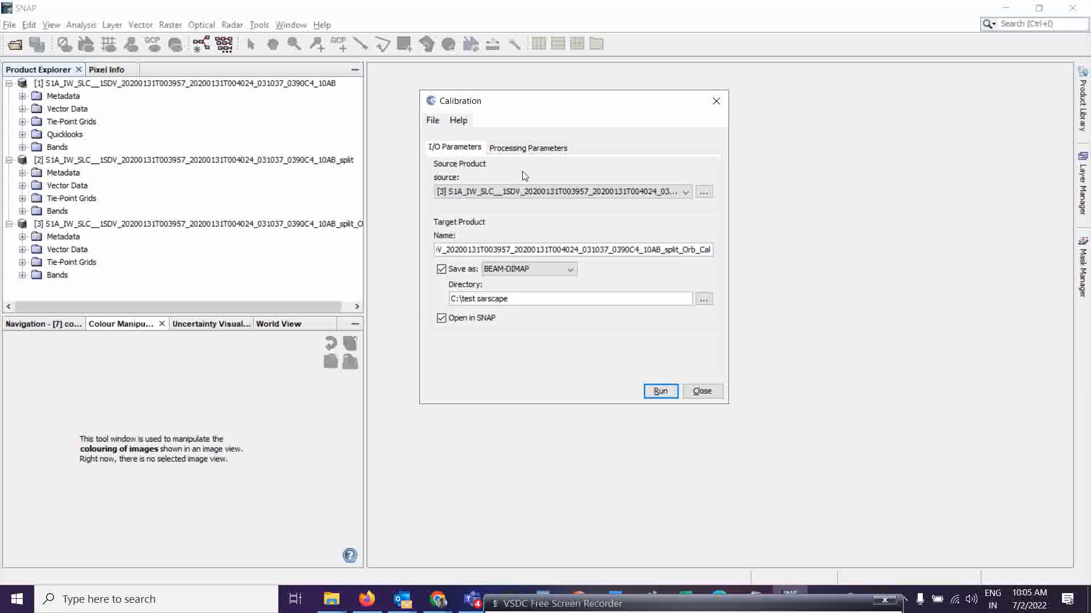
left_click(661, 397)
mouse_move(614, 588)
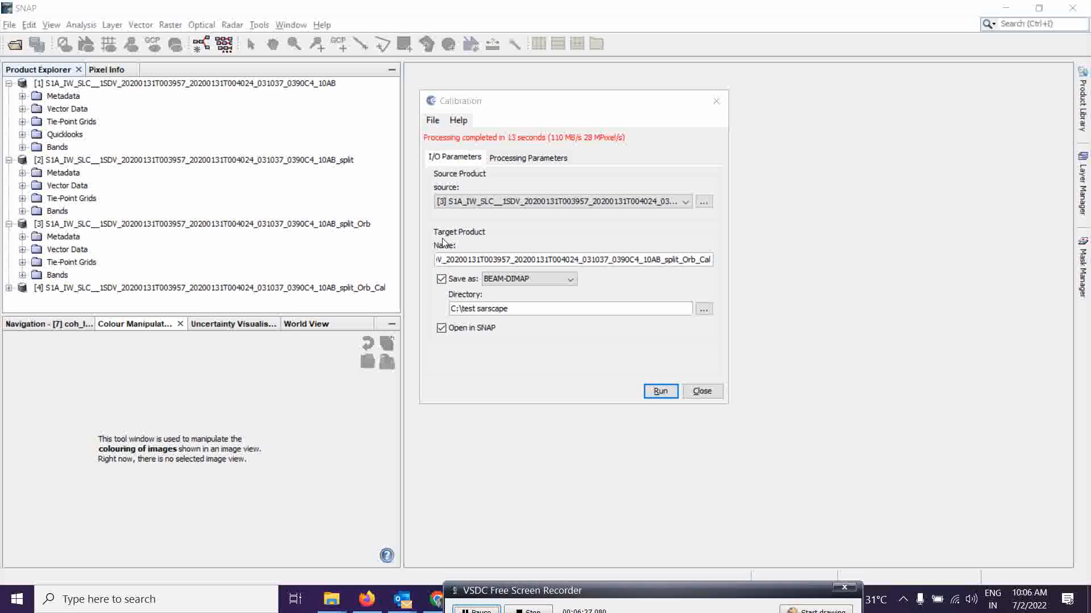
left_click(703, 392)
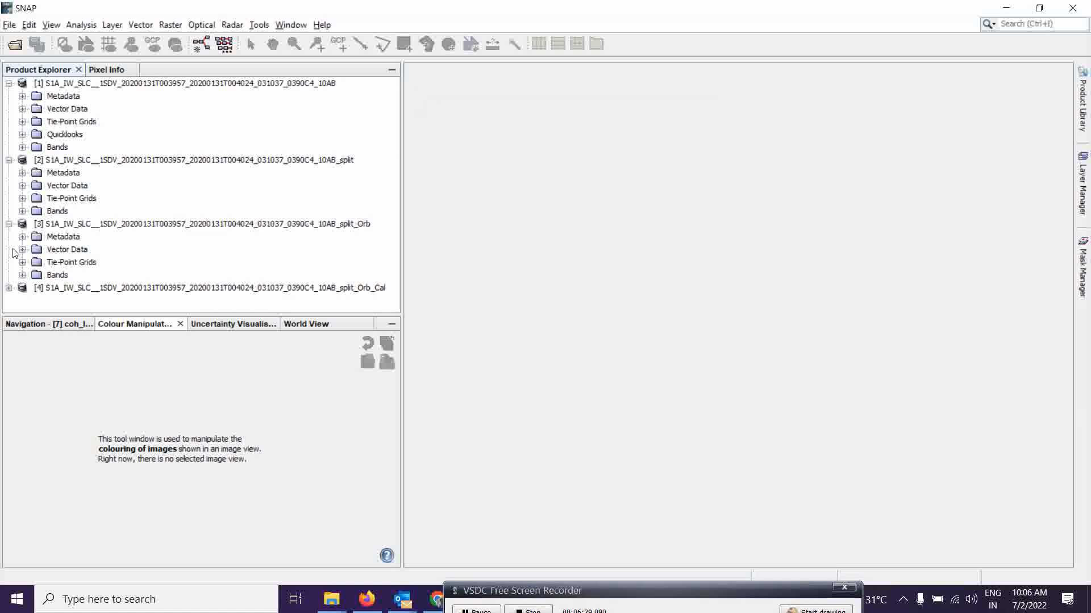
Open the Sigma0_IW2_VV and Sigma0_IW2_VH bands of calibrated product [4] for inspection, then close both views.
left_click(10, 288)
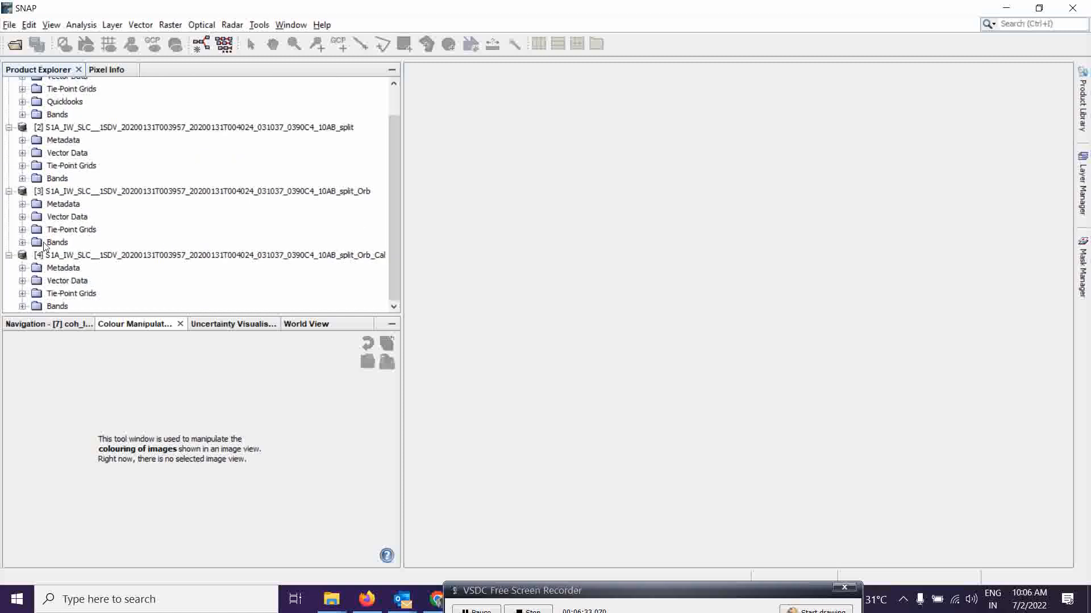
left_click(22, 307)
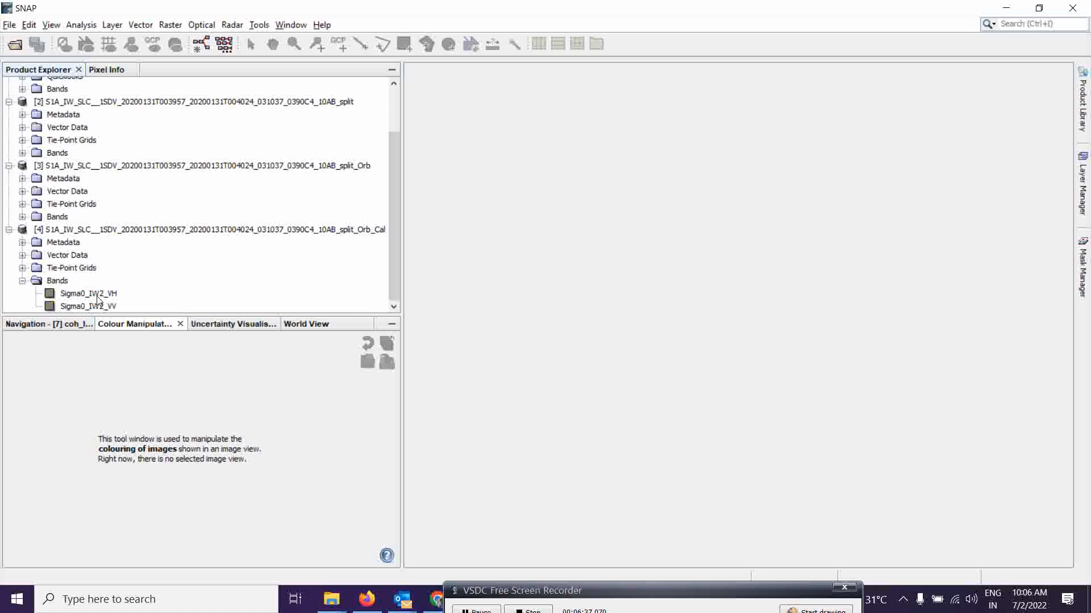
double_click(91, 307)
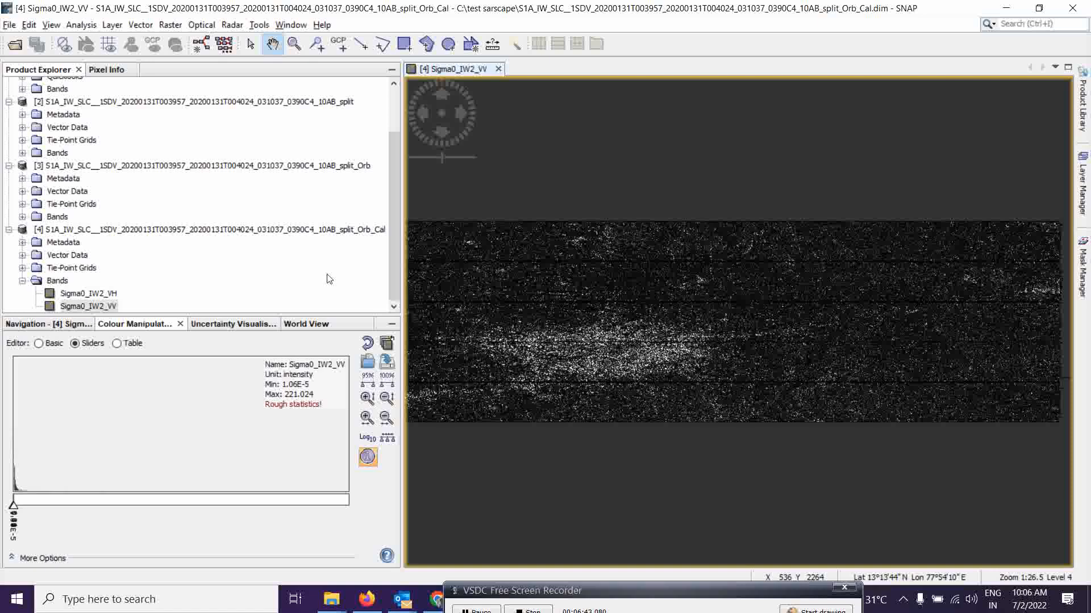
double_click(84, 295)
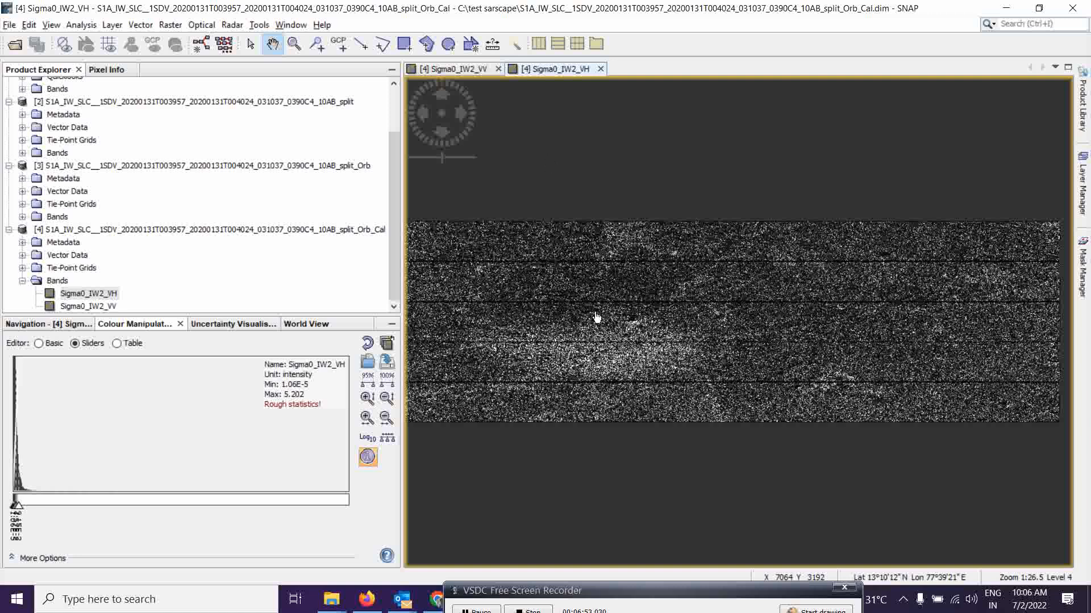
left_click(600, 69)
left_click(498, 68)
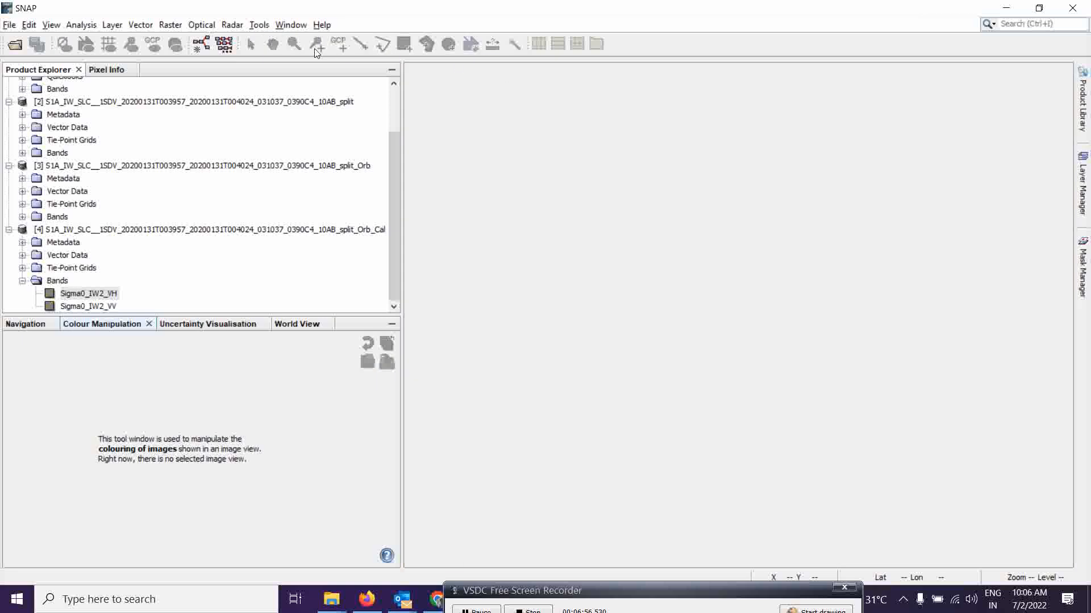
Open S-1 TOPS Deburst and set its source to the calibrated product [4].
left_click(232, 25)
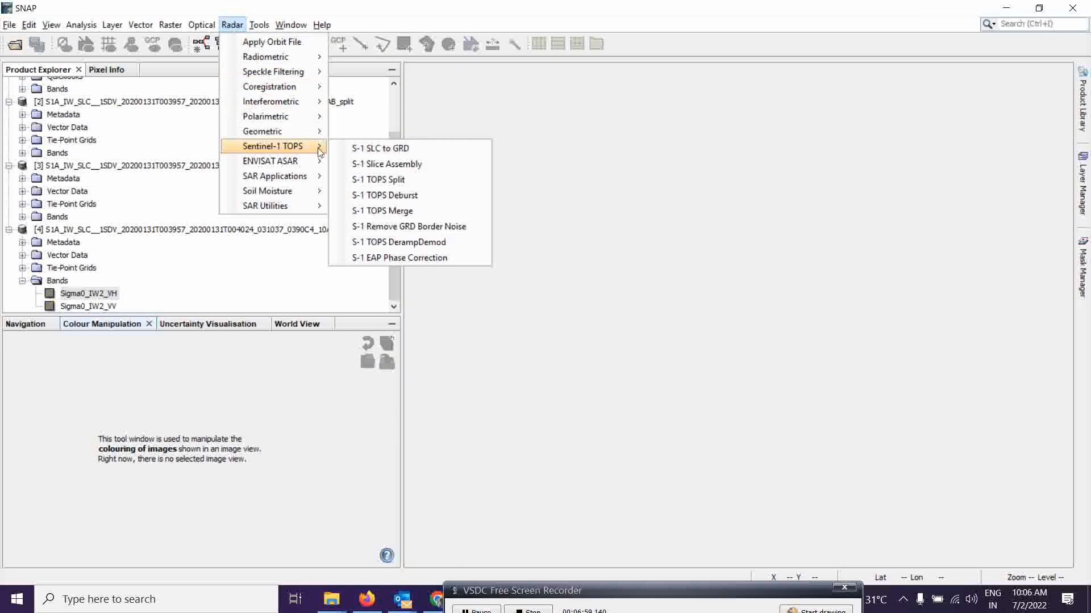
mouse_move(289, 148)
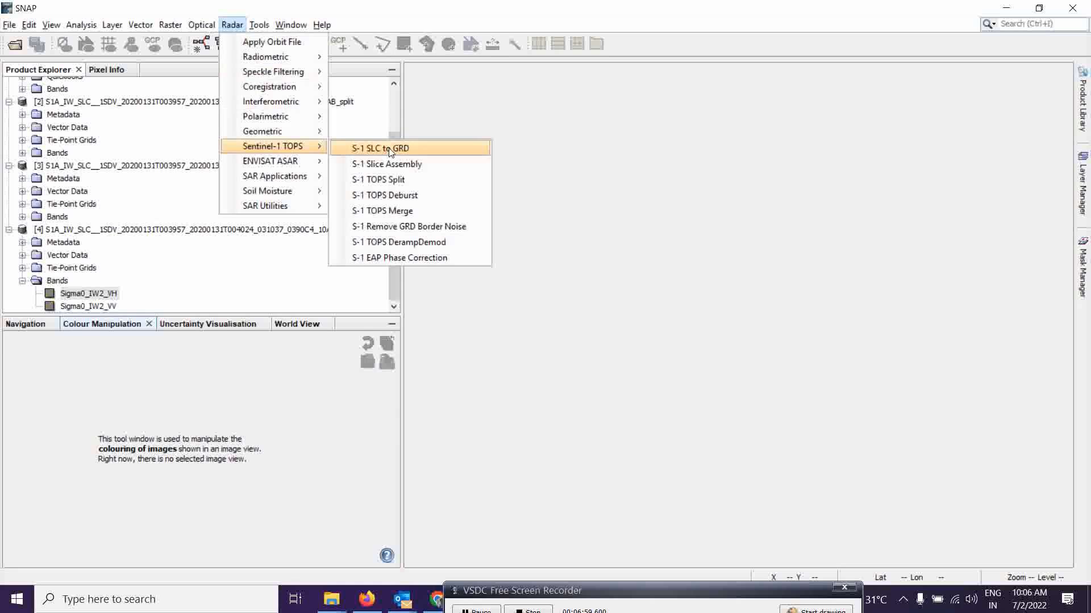
left_click(396, 195)
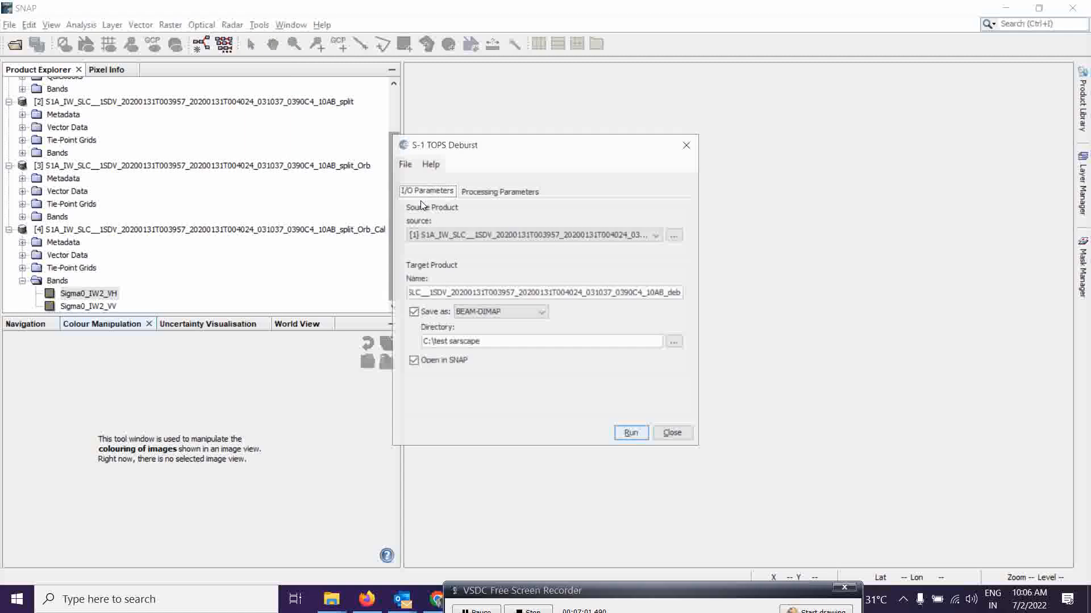
left_click(534, 225)
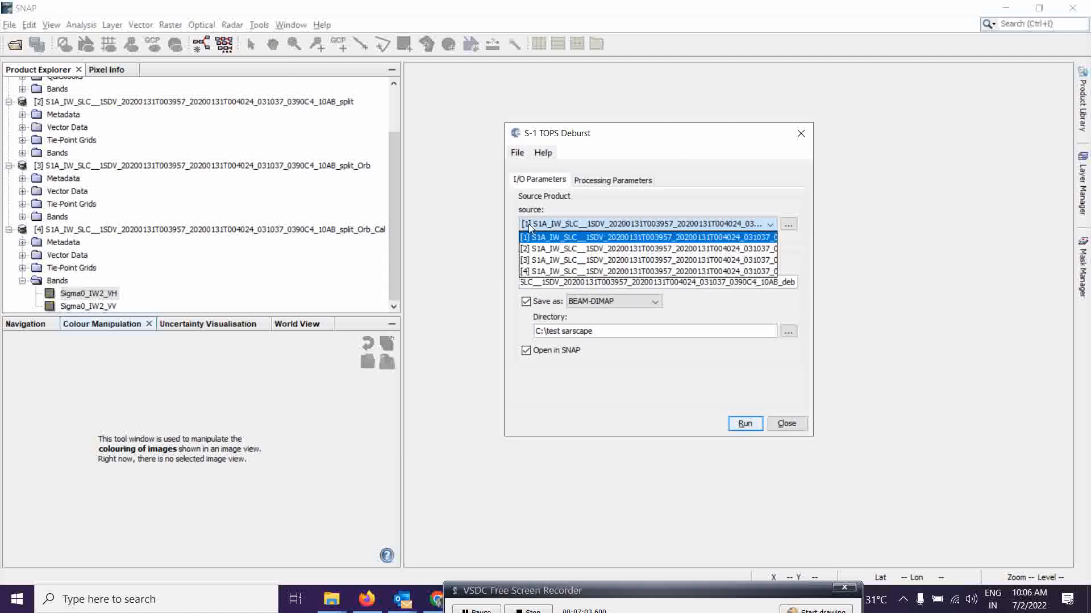
left_click(534, 272)
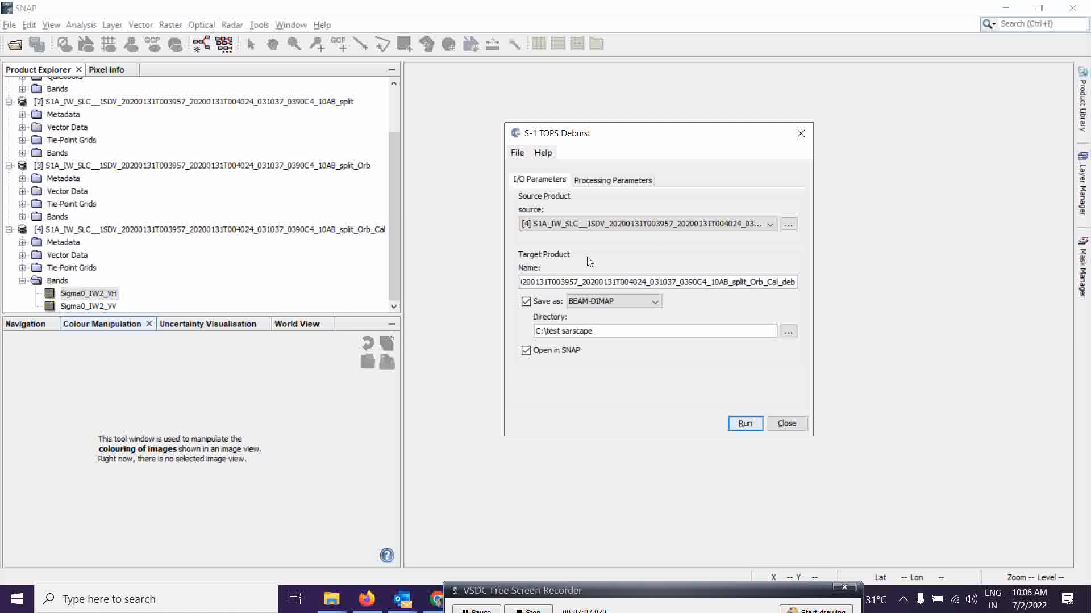
Check the deburst processing parameters, run TOPS Deburst and close the dialog.
left_click(615, 184)
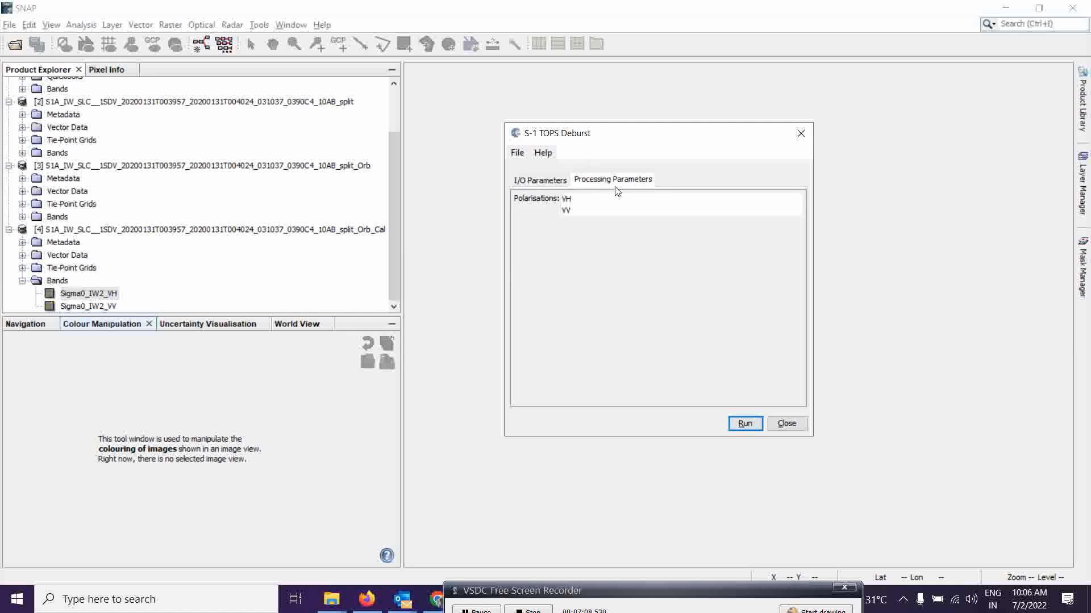
left_click(538, 180)
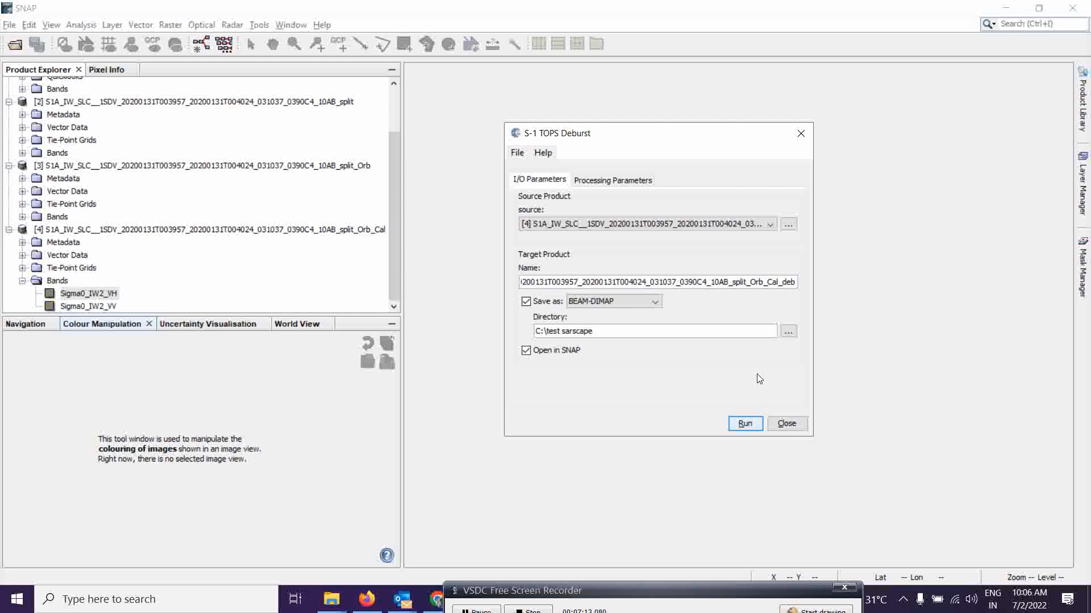
left_click(748, 428)
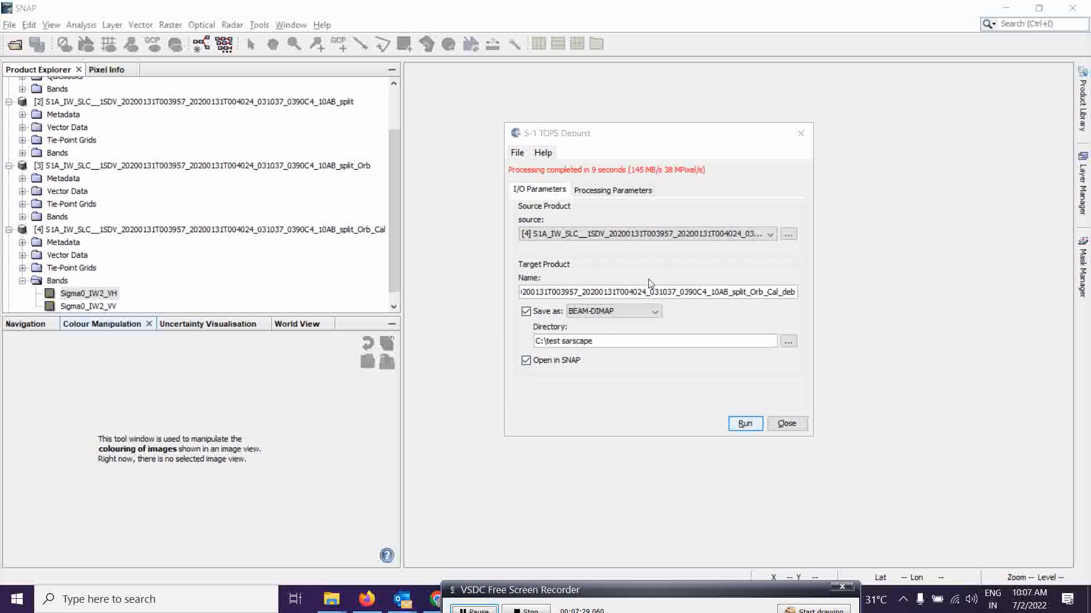
left_click(780, 427)
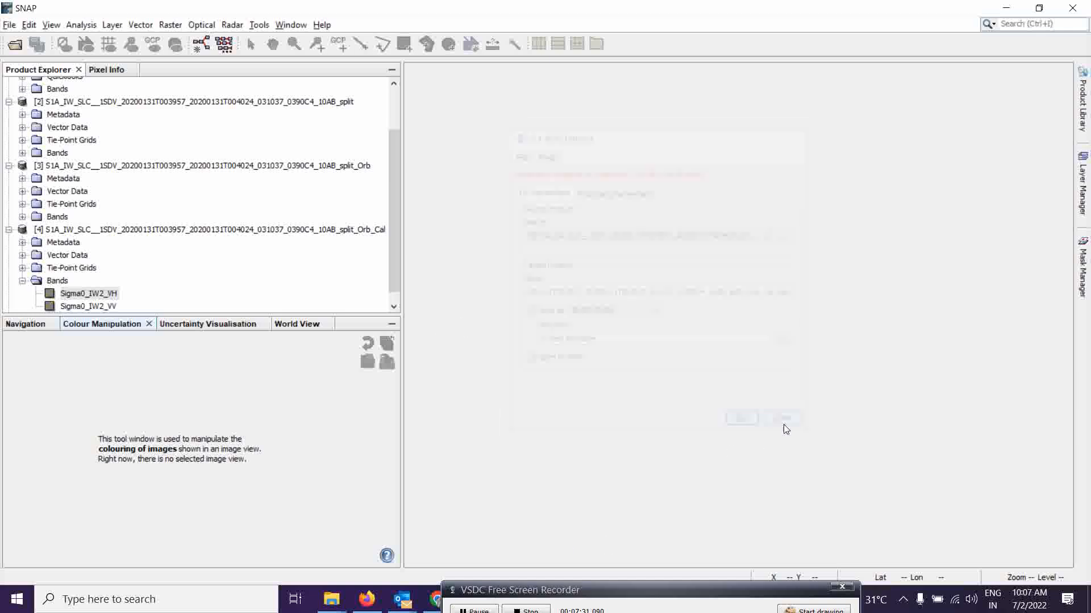
Open the Sigma0_IW2_VV and Sigma0_IW2_VH bands of debursted product [5] for inspection, then close both views.
left_click(22, 280)
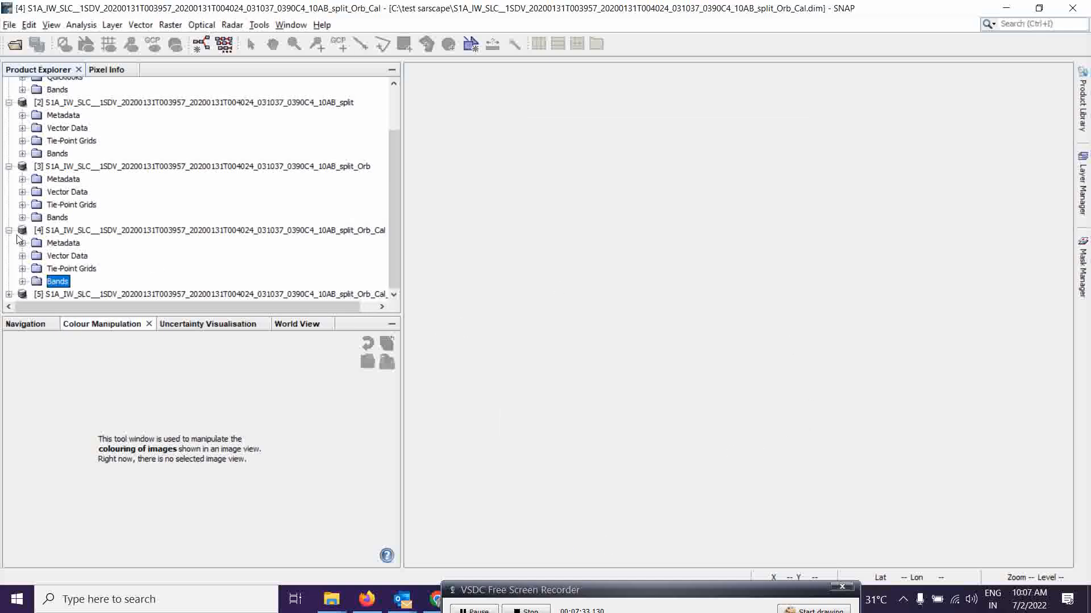
left_click(8, 294)
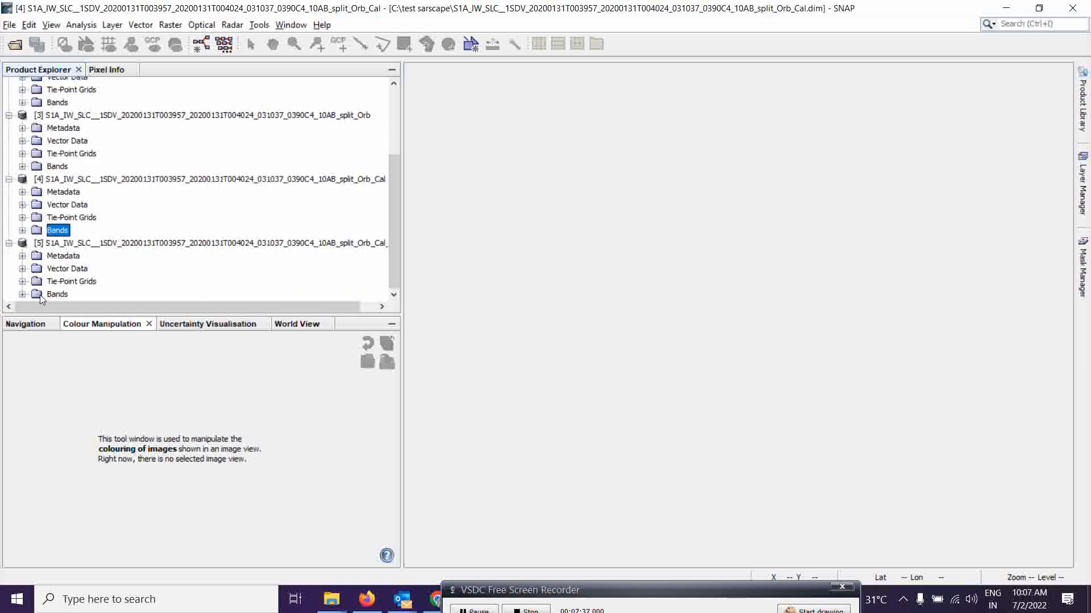
left_click(23, 295)
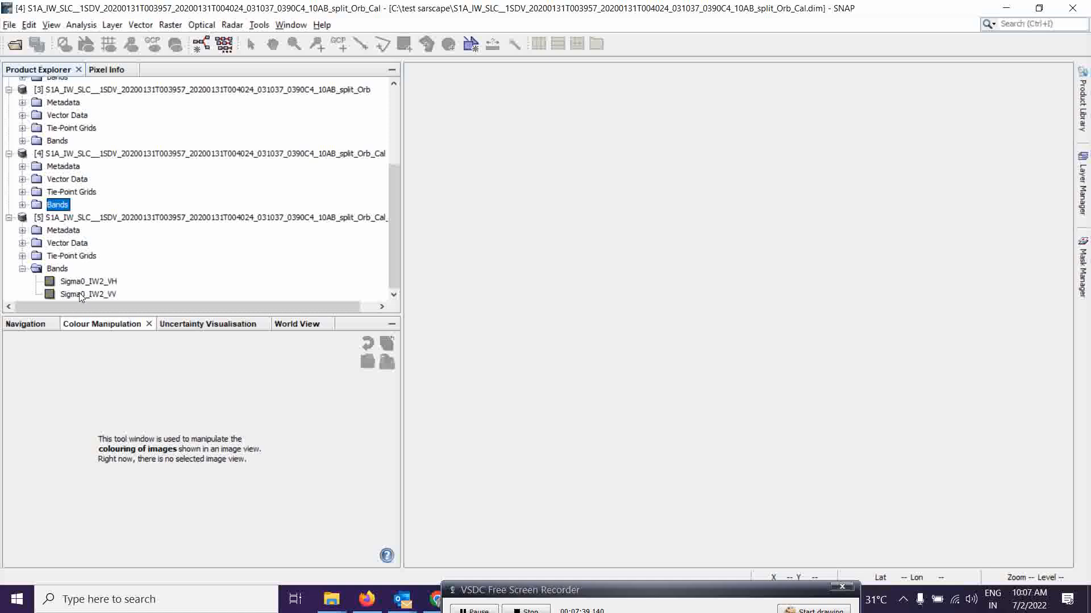
double_click(84, 293)
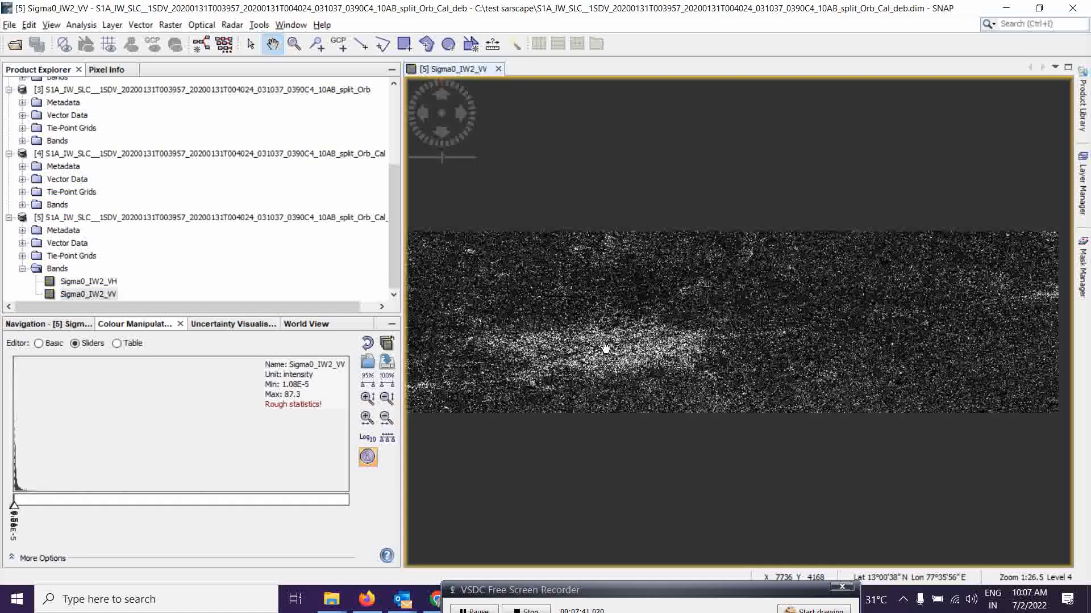
double_click(74, 282)
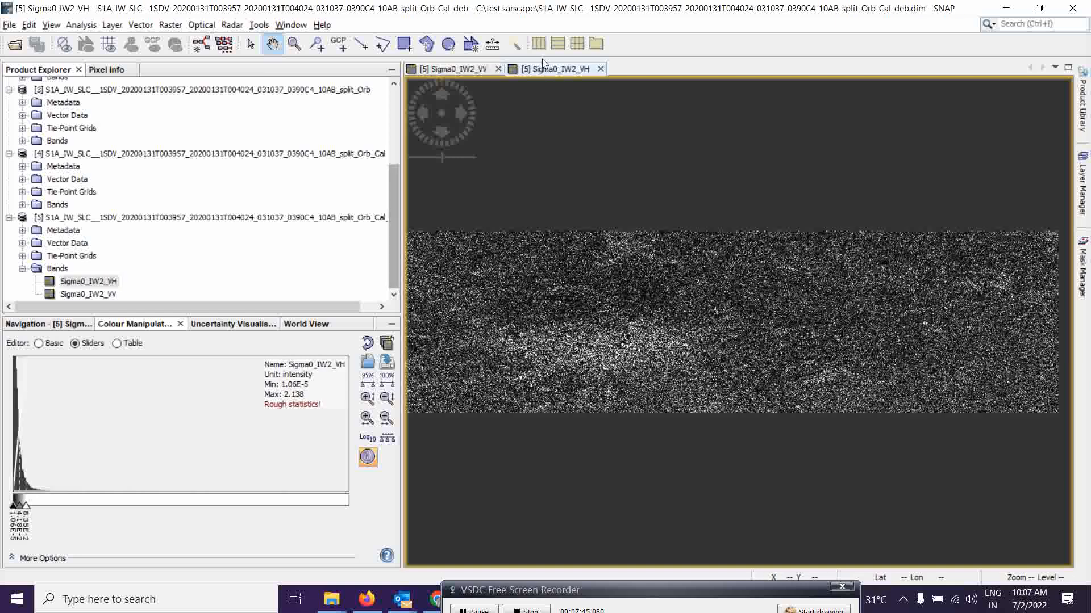
left_click(601, 68)
left_click(499, 69)
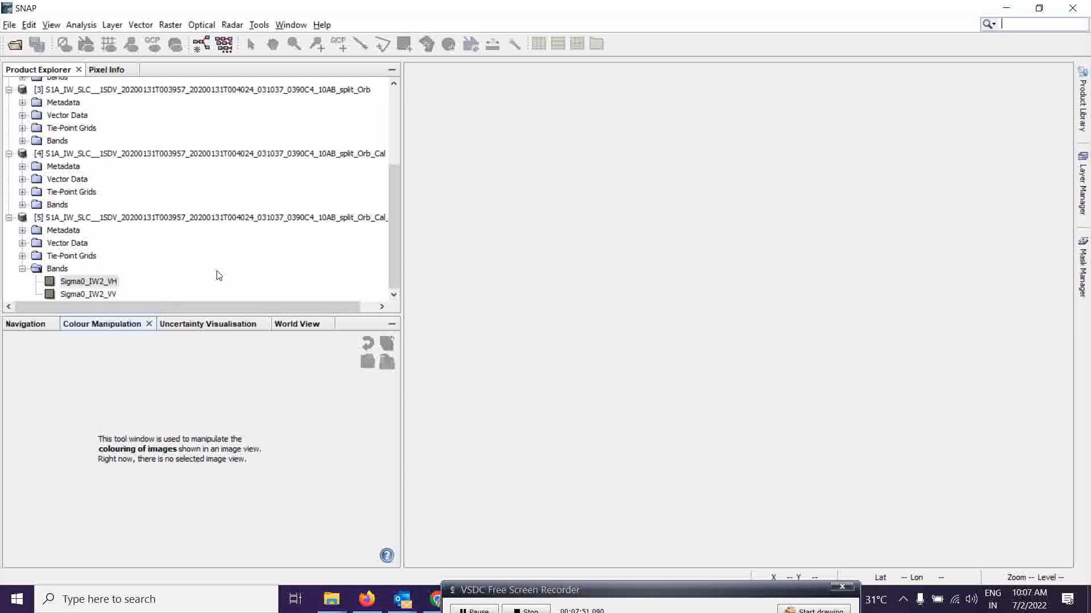
Open Multilooking and set its source to the debursted product [5].
left_click(23, 271)
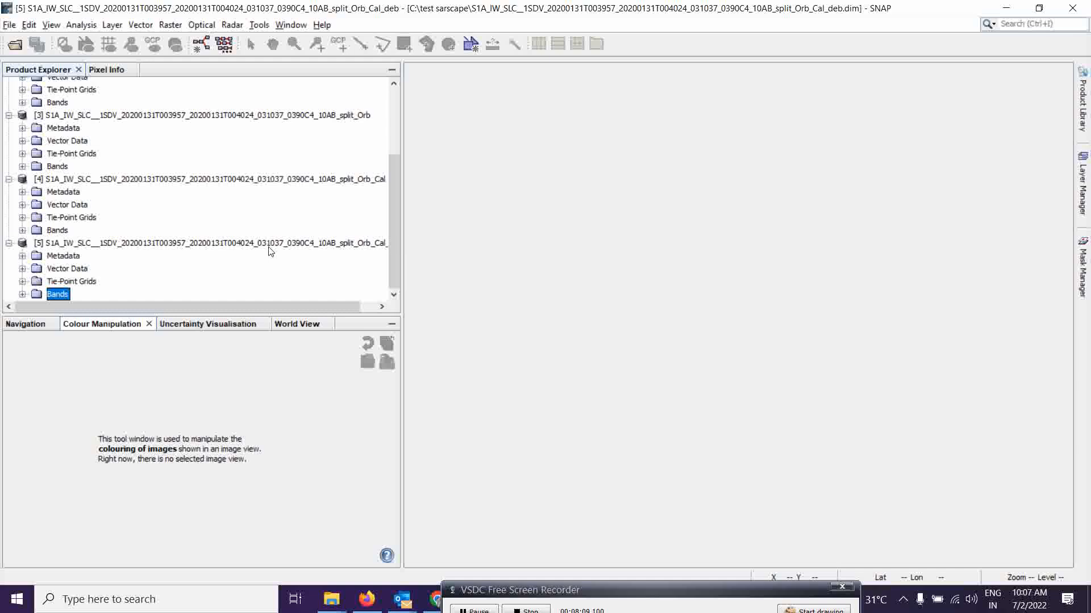
left_click(238, 27)
mouse_move(312, 208)
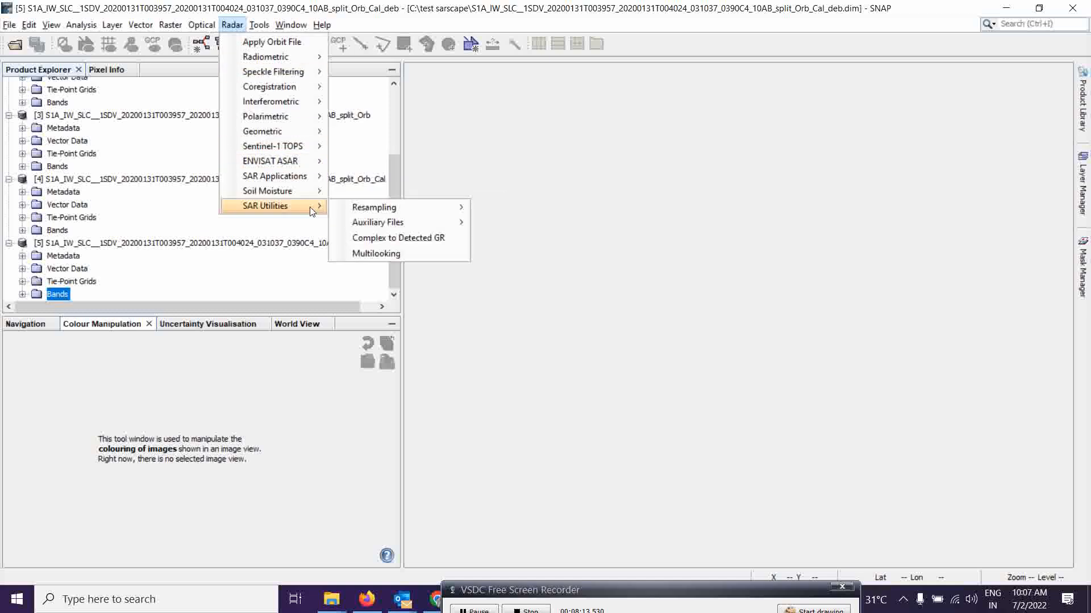
left_click(382, 256)
left_click_drag(526, 151, 570, 132)
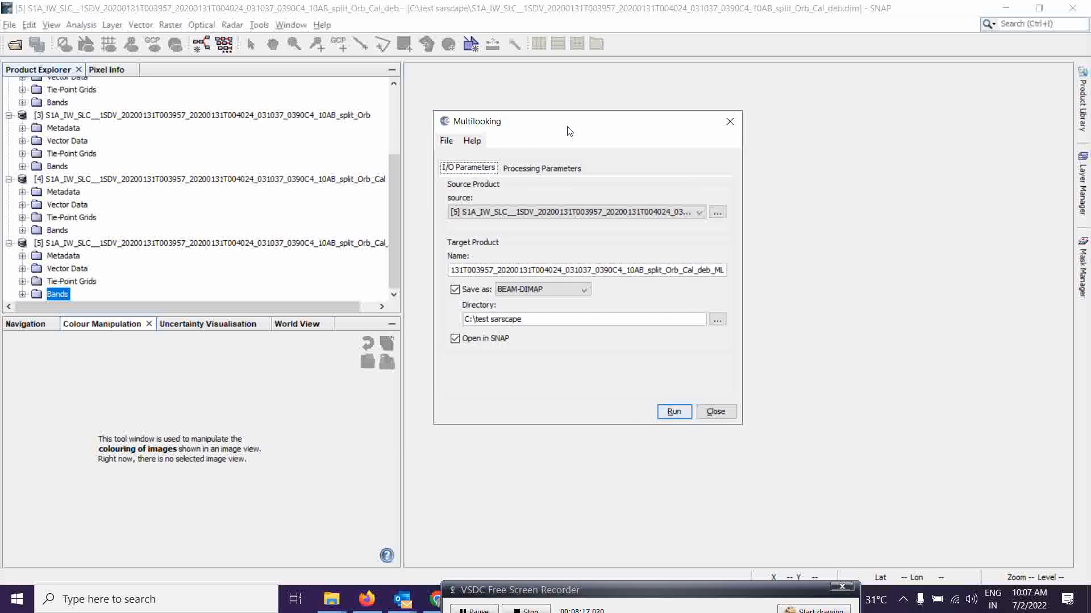
left_click(456, 215)
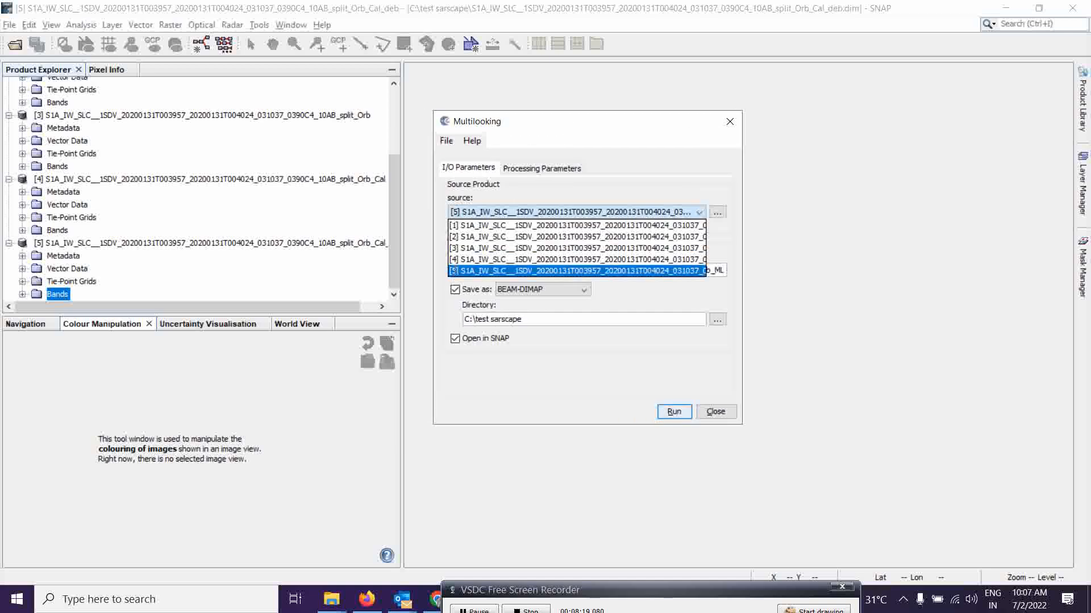
left_click(455, 273)
Check the multilooking processing parameters, run Multilooking and close the dialog.
left_click(530, 170)
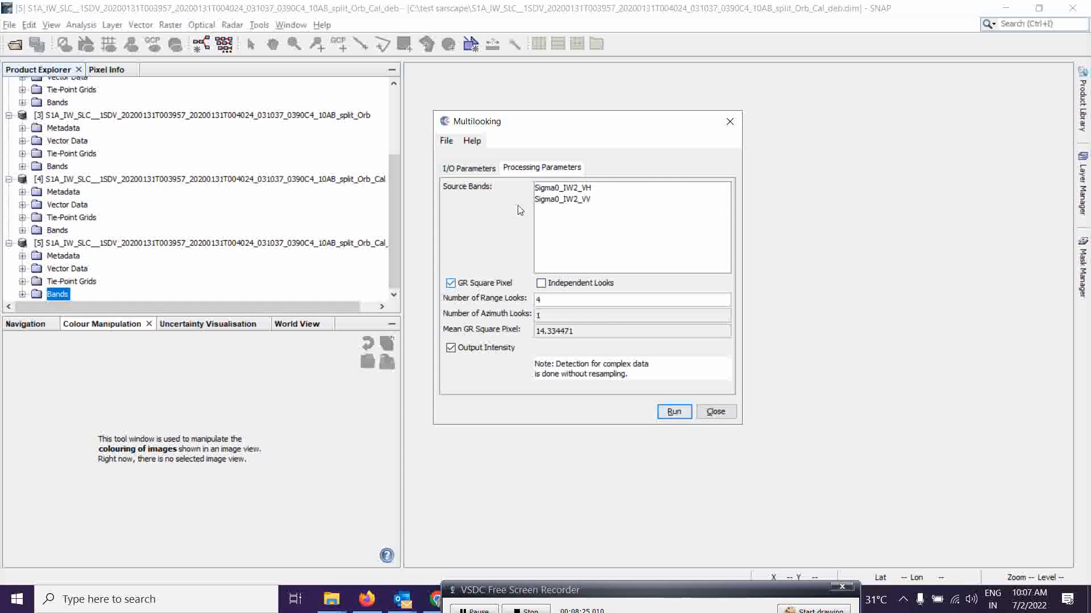
left_click(474, 168)
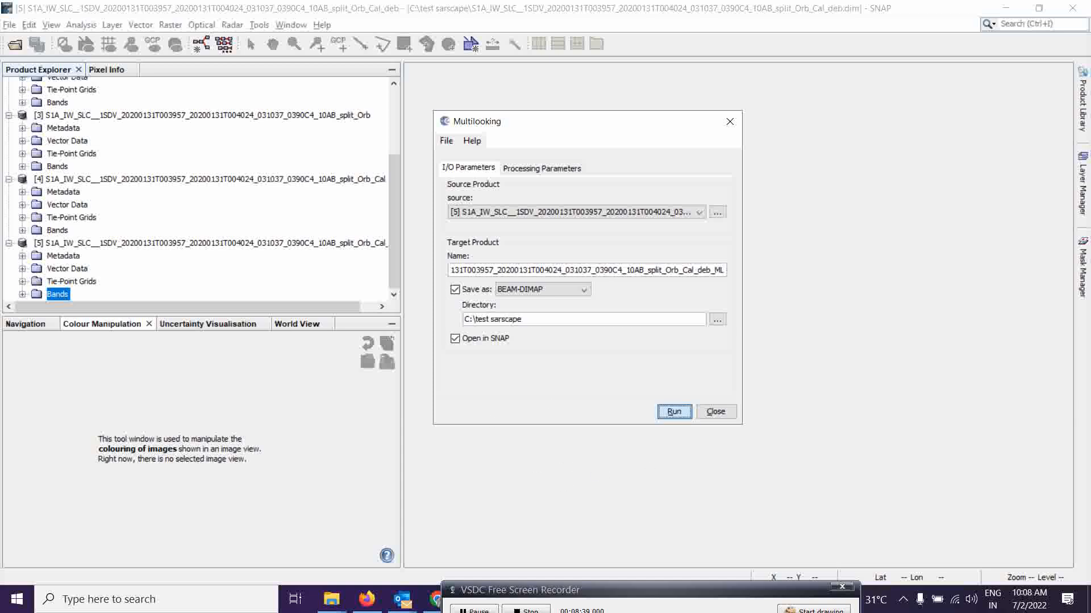
key("Return")
left_click_drag(576, 597, 570, 600)
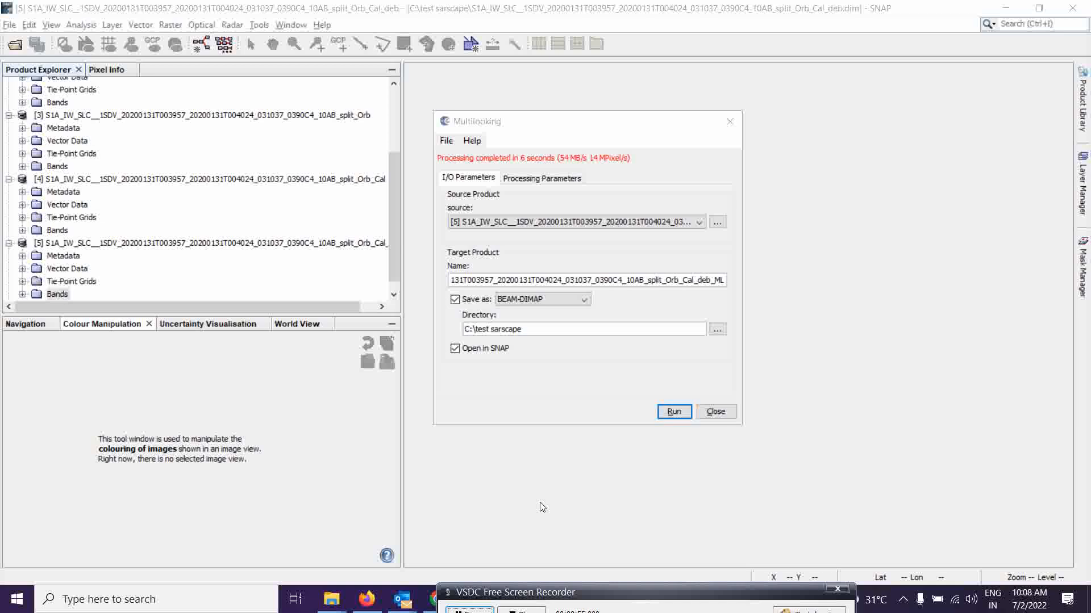
left_click(717, 413)
Open the Sigma0_IW2_VH and Sigma0_IW2_VV bands of multilooked product [6] for inspection.
left_click(391, 294)
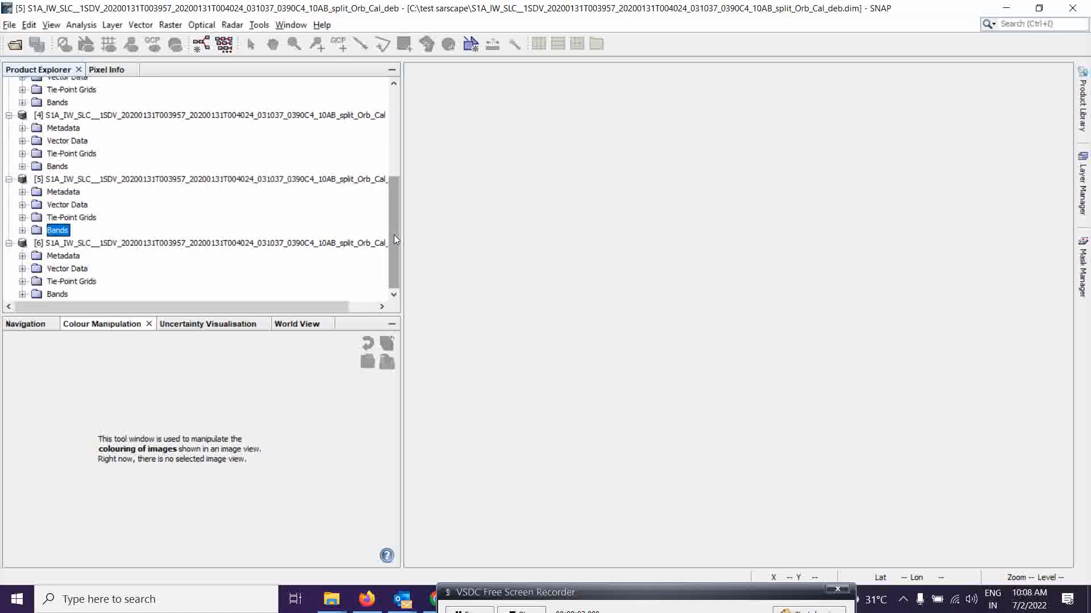
left_click(22, 294)
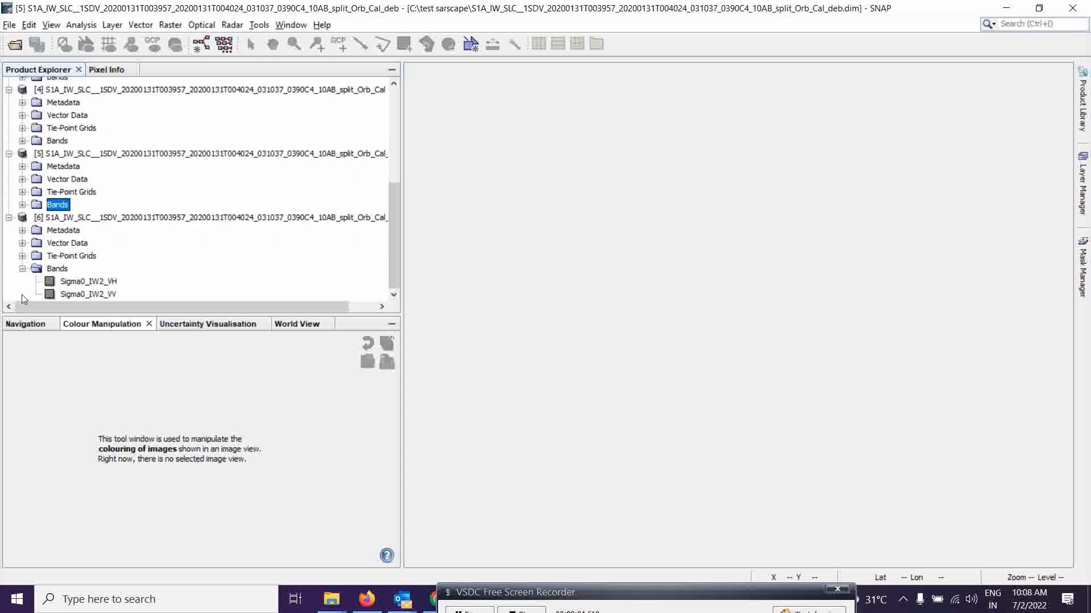
double_click(91, 282)
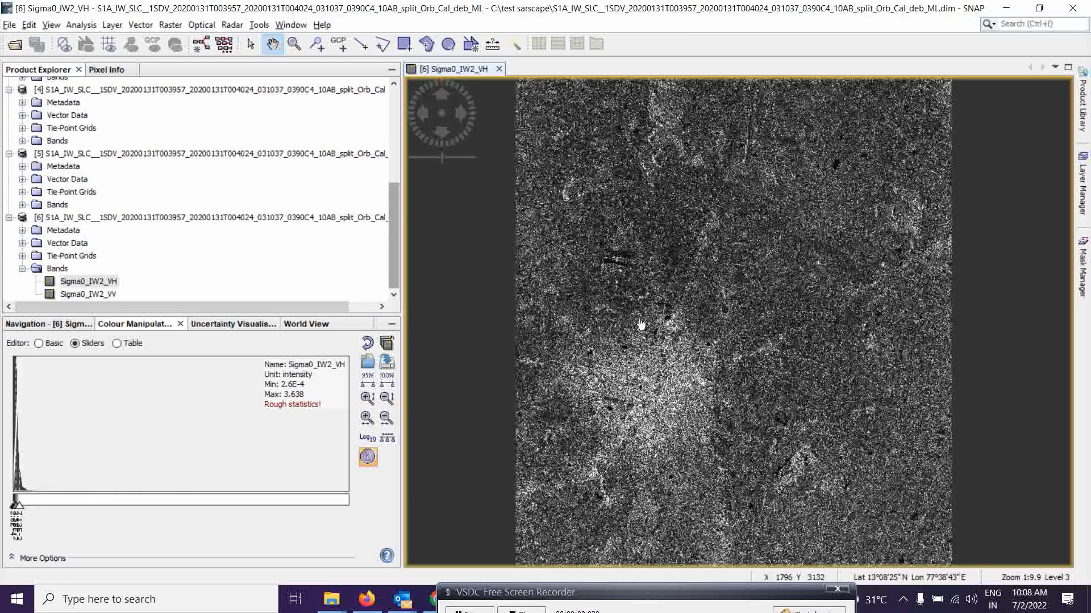
double_click(90, 295)
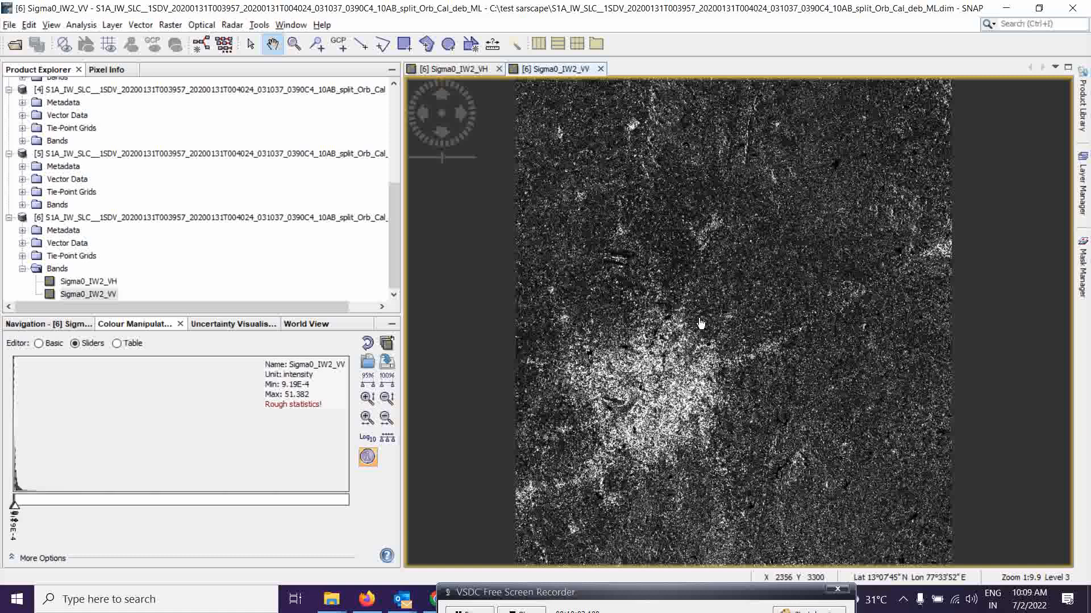
left_click_drag(633, 596, 634, 602)
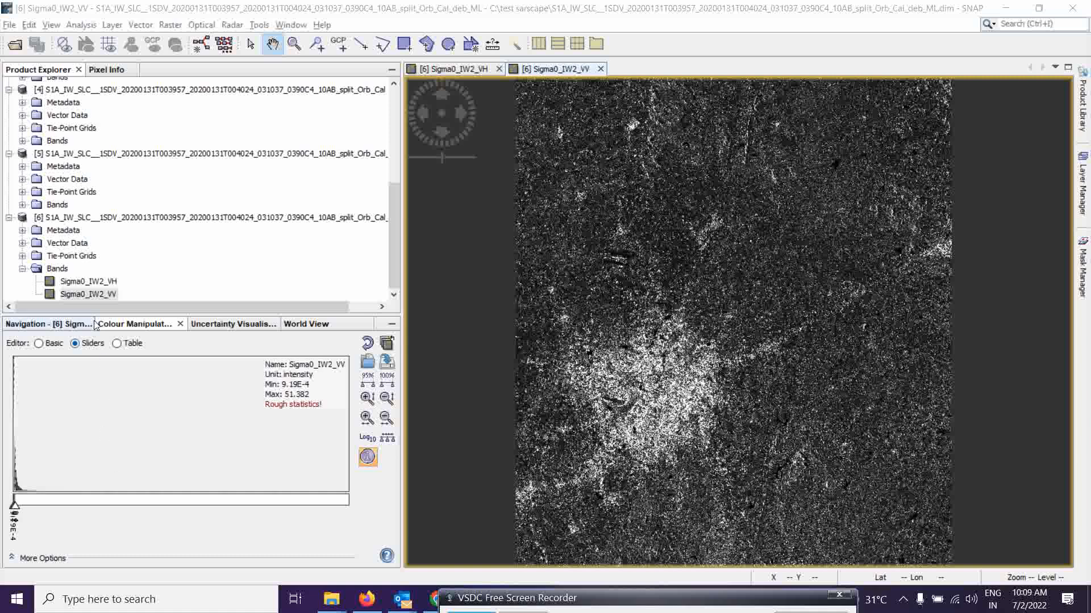
Convert Sigma0_IW2_VV of product [6] from linear to dB as a new virtual band and open it.
right_click(111, 294)
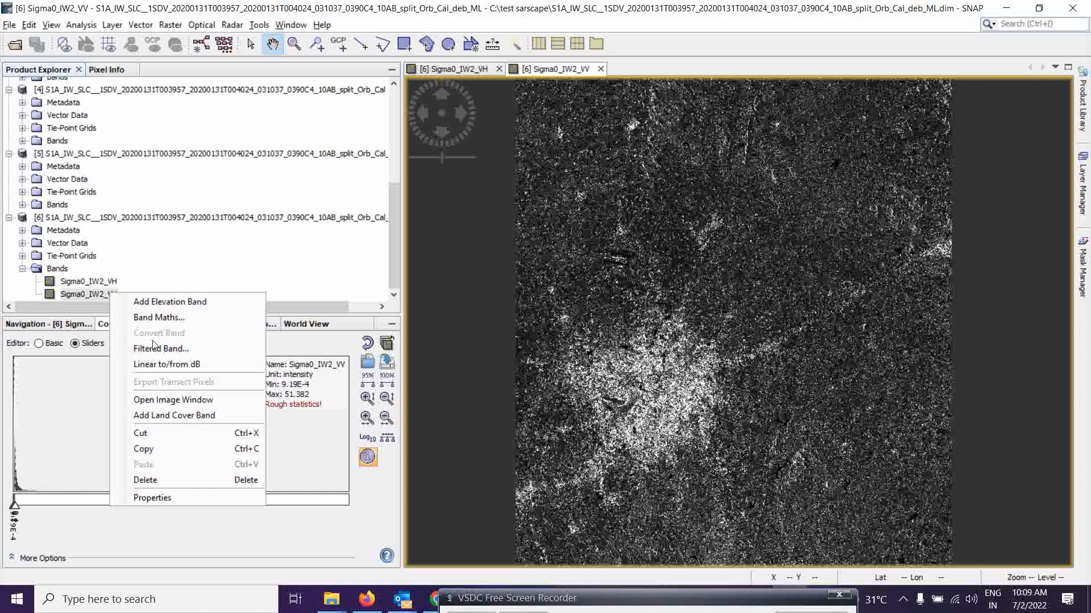
left_click(178, 367)
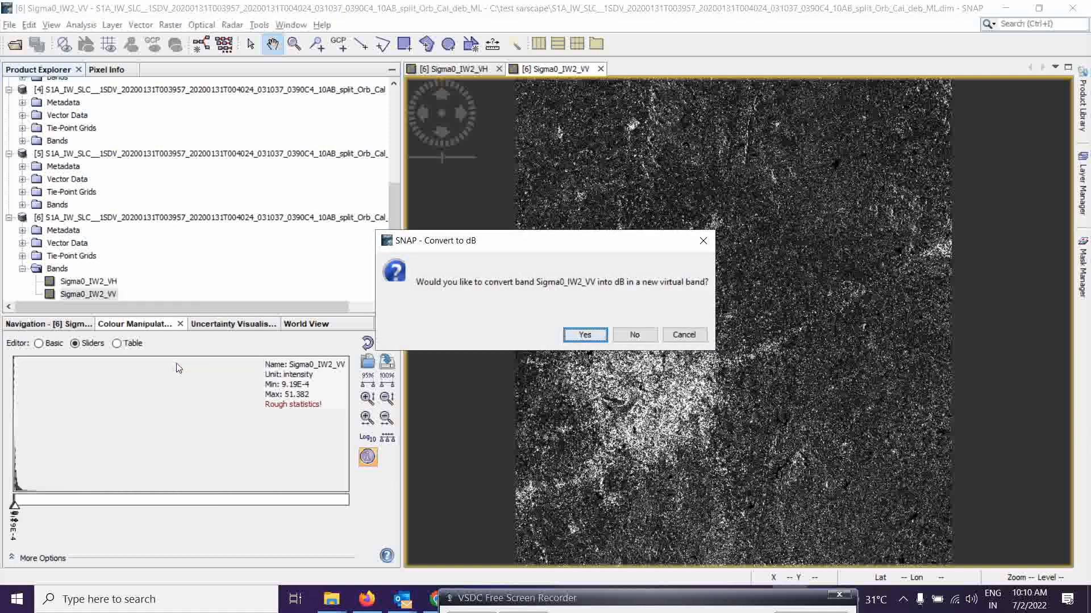
left_click(586, 336)
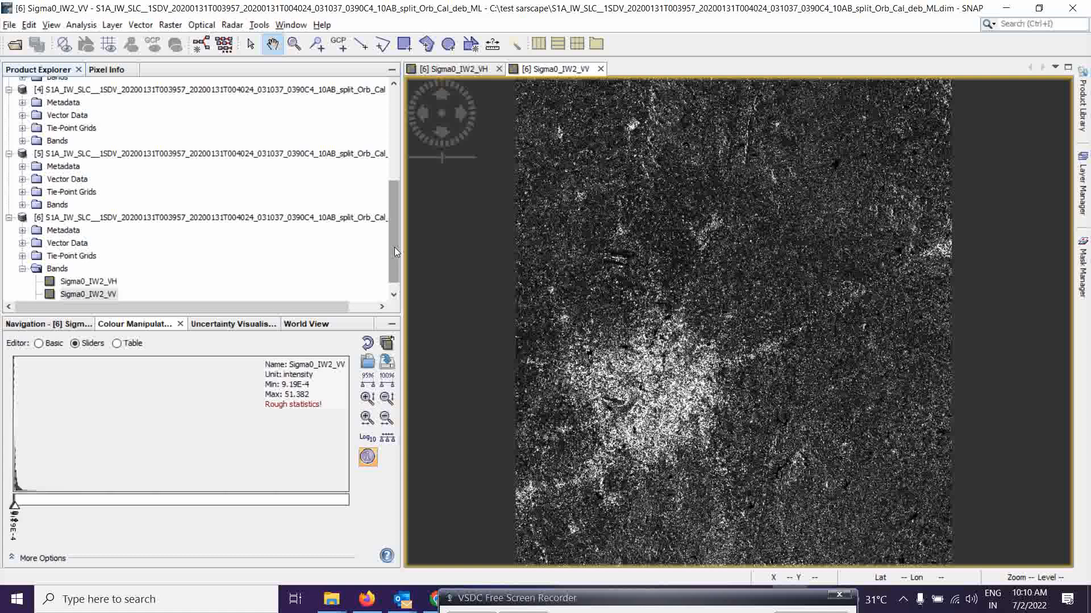
scroll(396, 252, "down", 1)
left_click(97, 295)
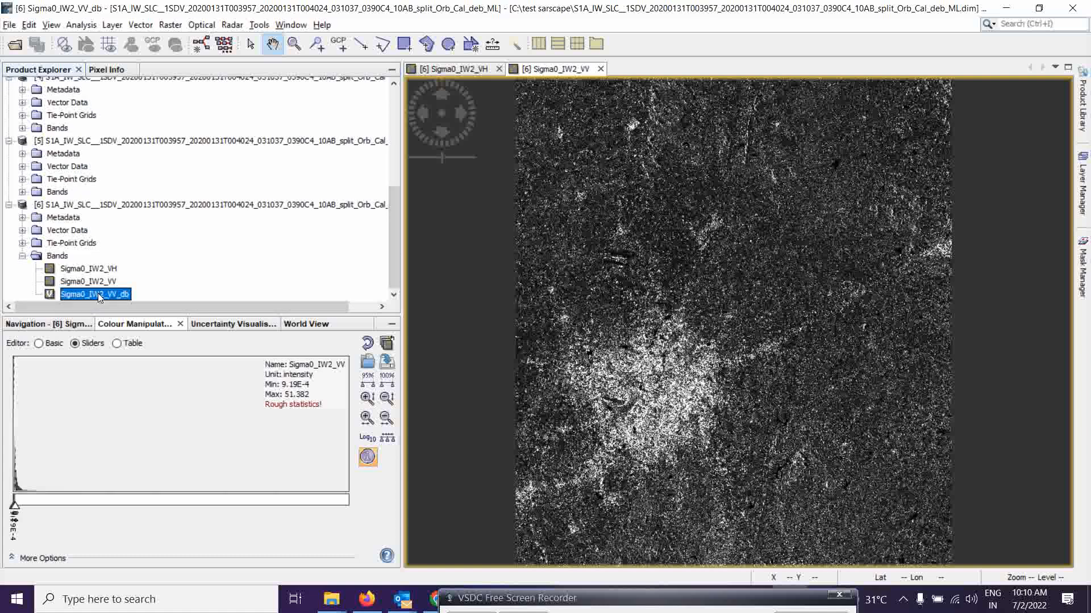
double_click(98, 296)
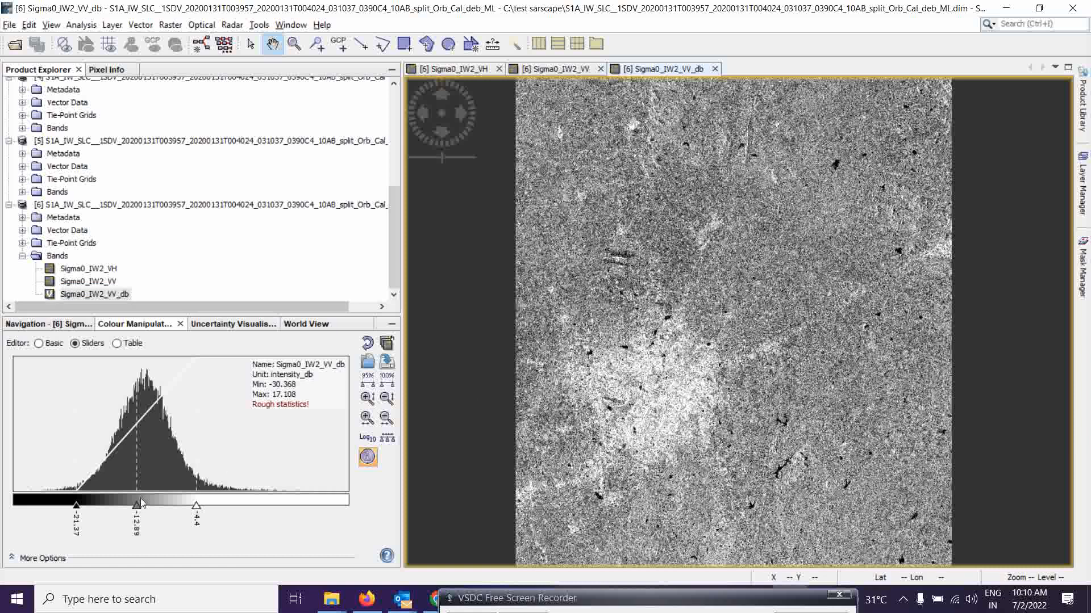
Stretch the dB band's contrast by moving the colour sliders to about -19.53, -8.29 and -4.87.
left_click_drag(77, 504, 88, 505)
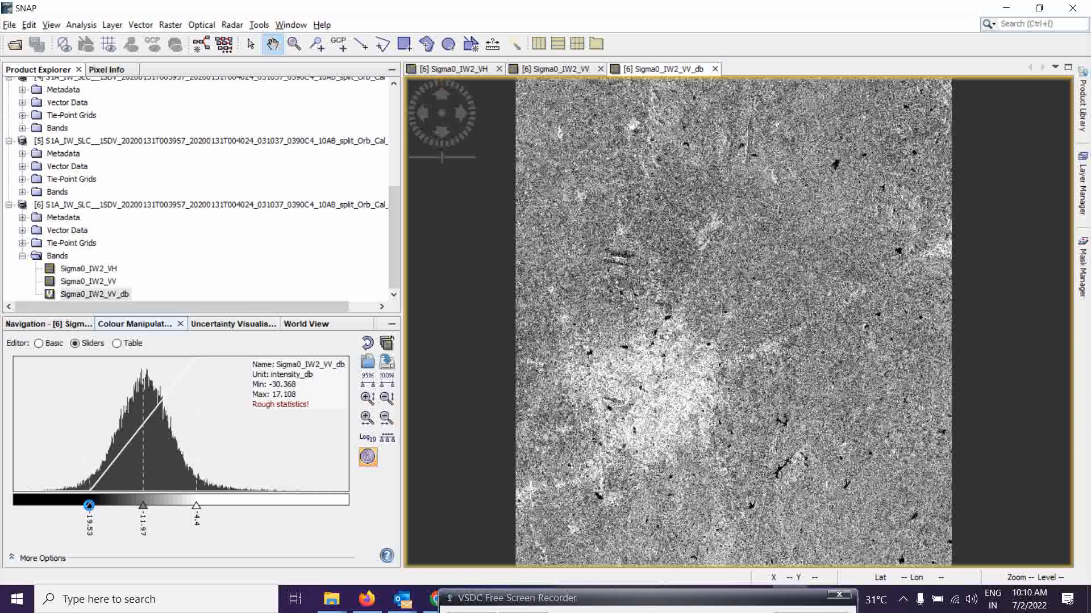
left_click_drag(198, 502, 193, 504)
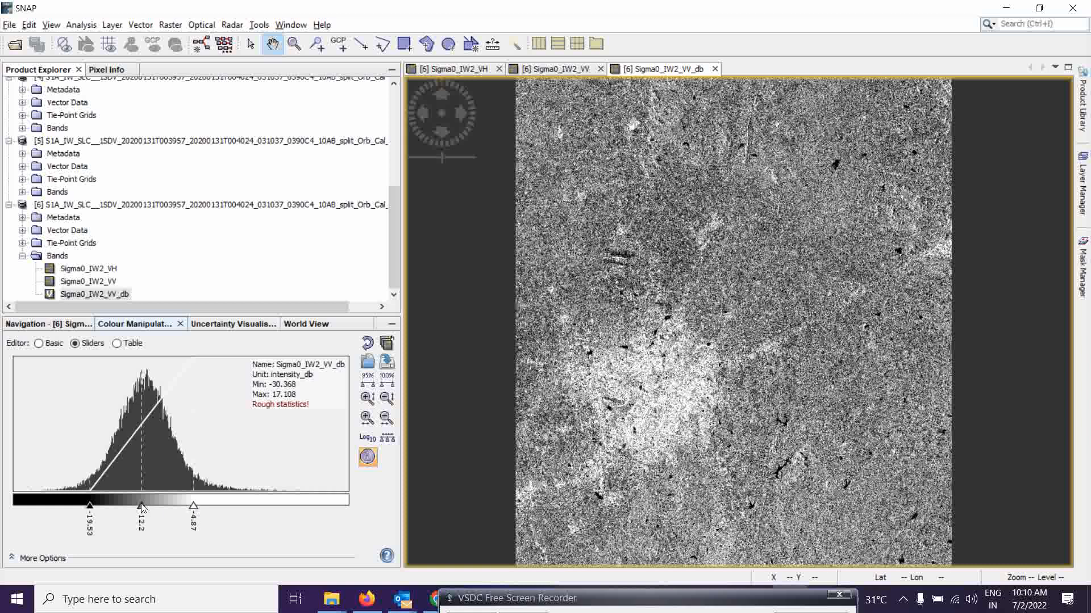
left_click_drag(142, 505, 168, 504)
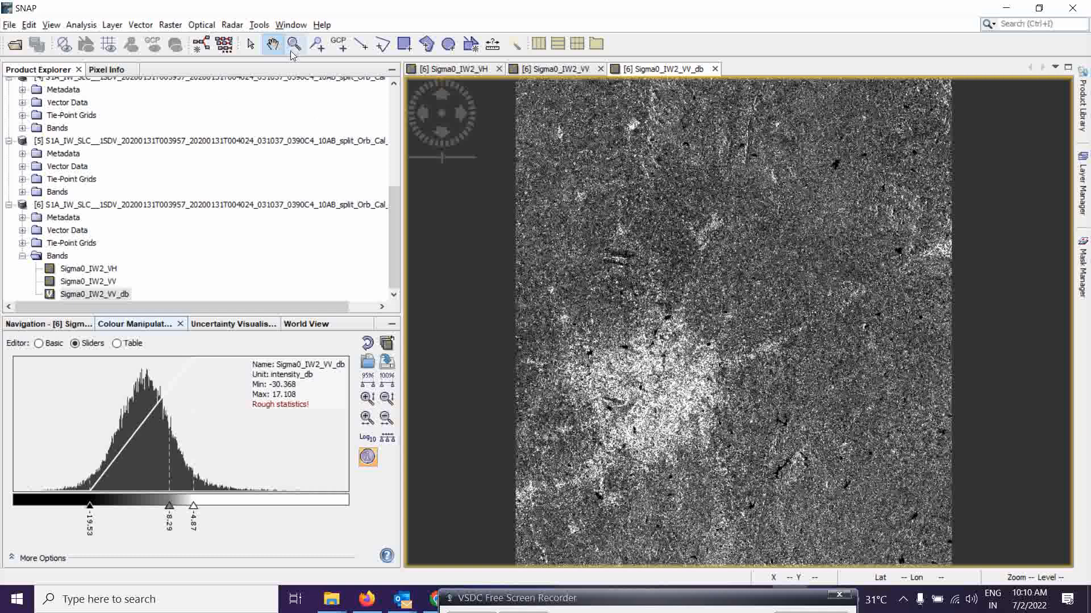
Close all three open band image views.
left_click(715, 69)
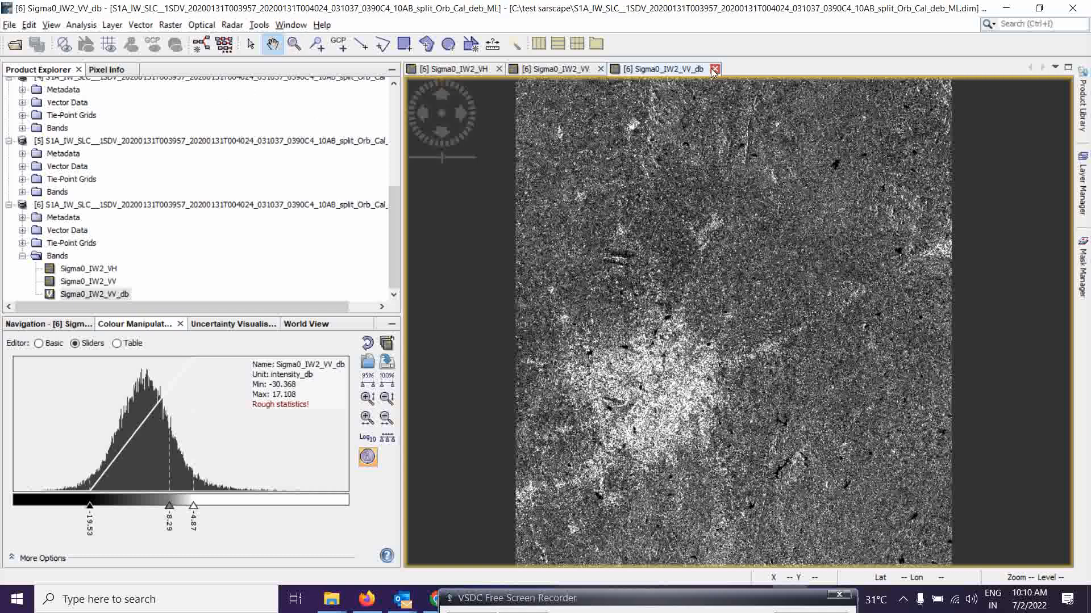
left_click(600, 68)
left_click(498, 68)
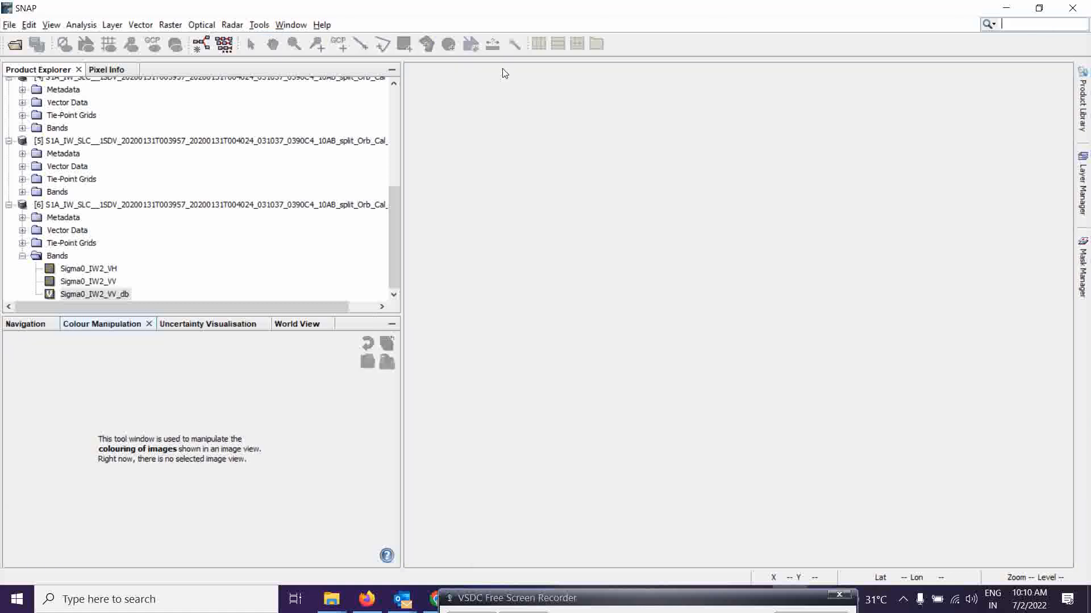
Open Range-Doppler Terrain Correction and set its source to the multilooked product [6].
left_click(232, 25)
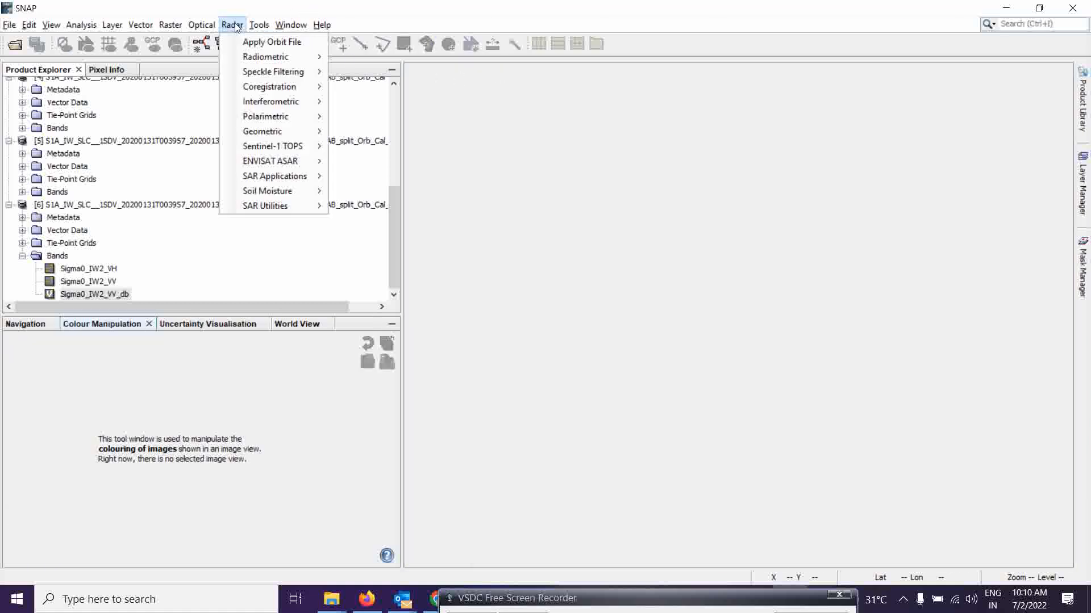
mouse_move(296, 93)
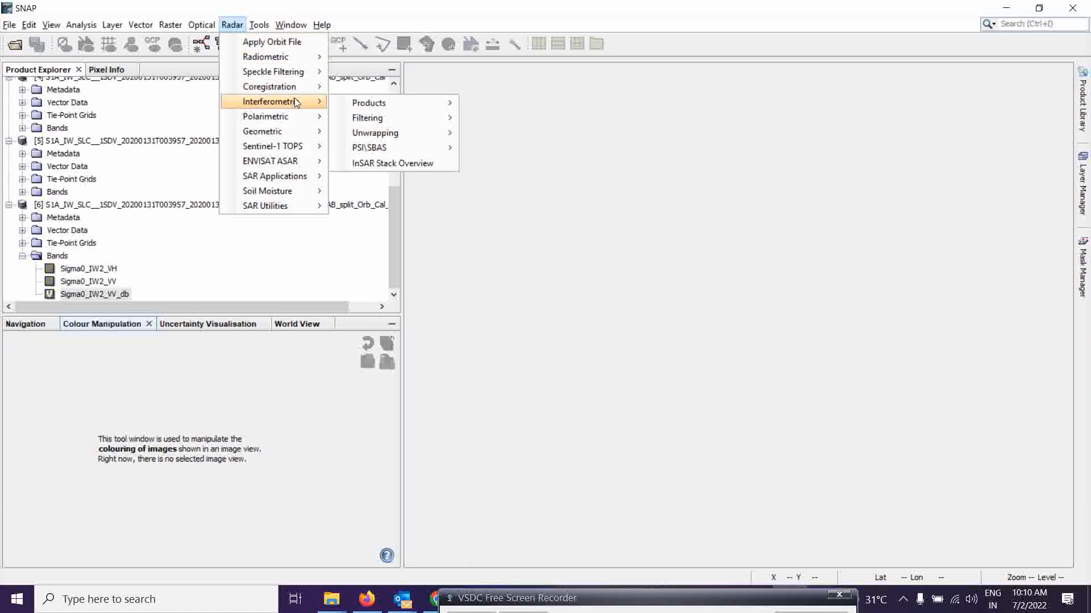
mouse_move(301, 124)
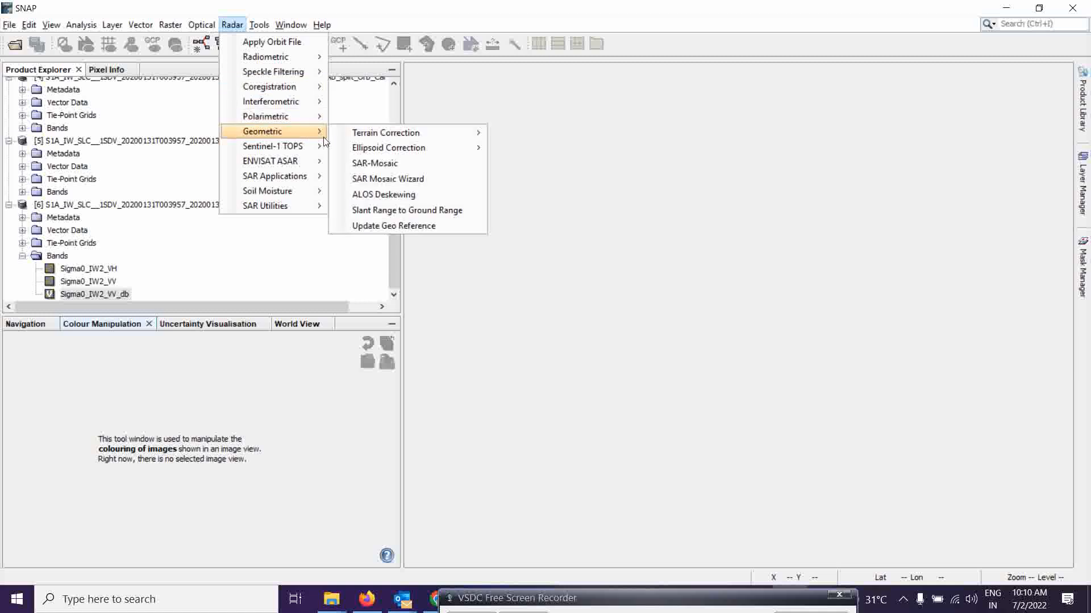
mouse_move(455, 130)
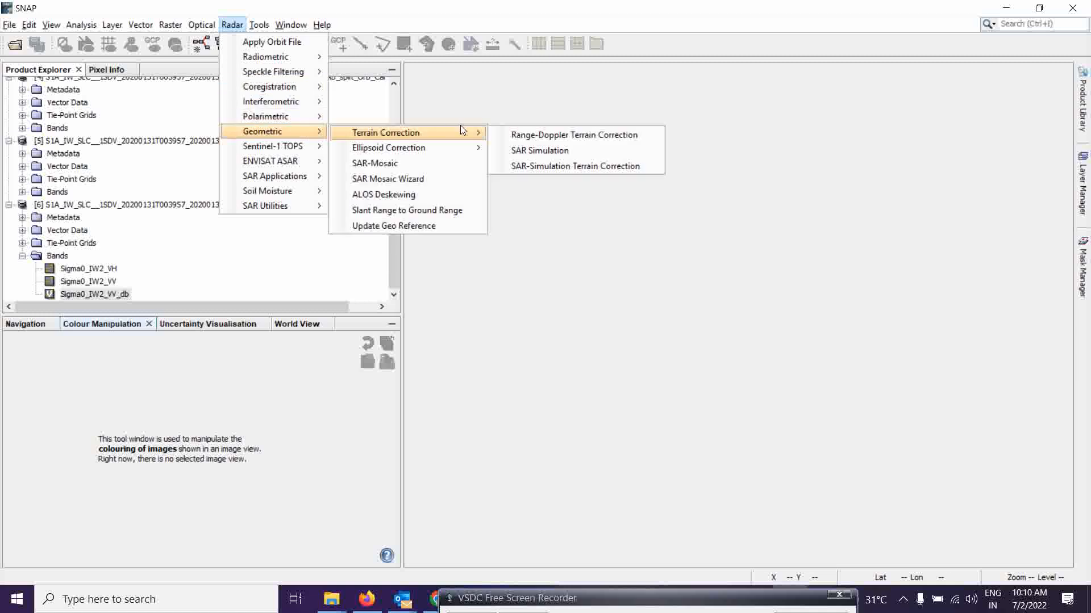
left_click(548, 138)
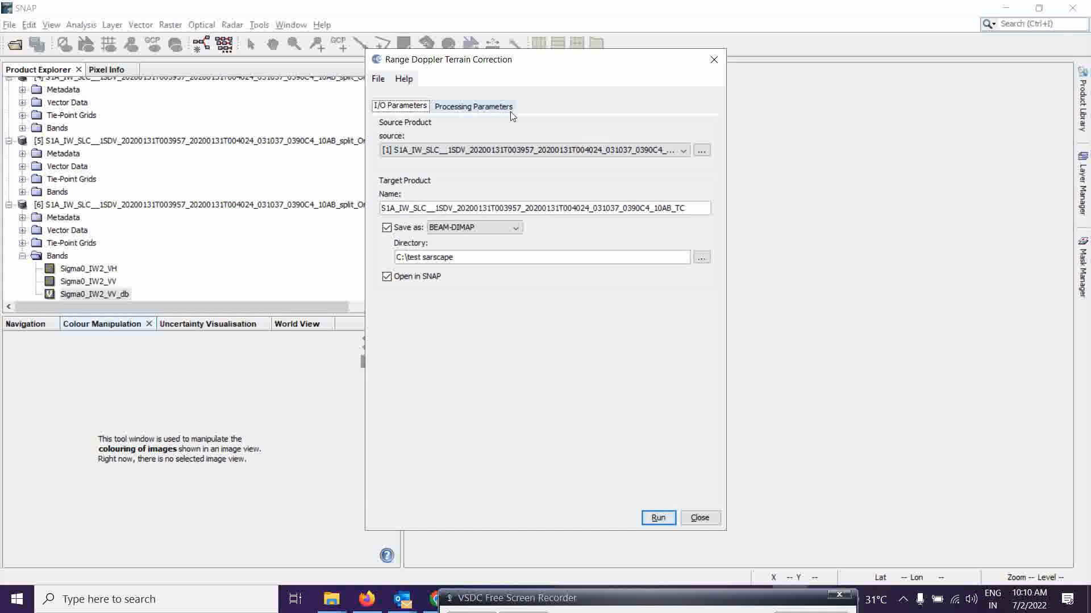
left_click(389, 149)
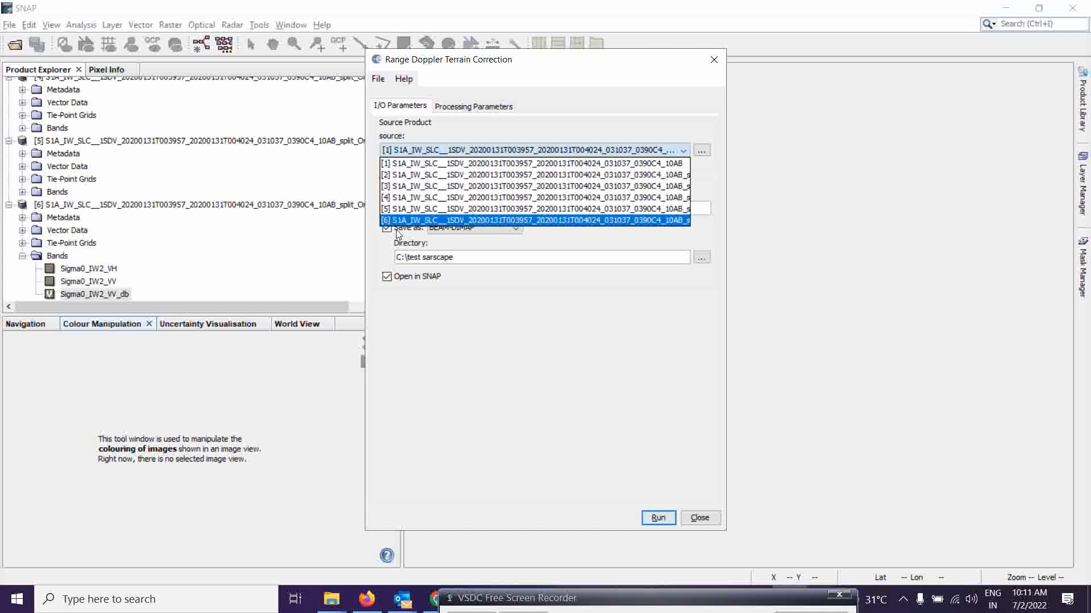
left_click(443, 220)
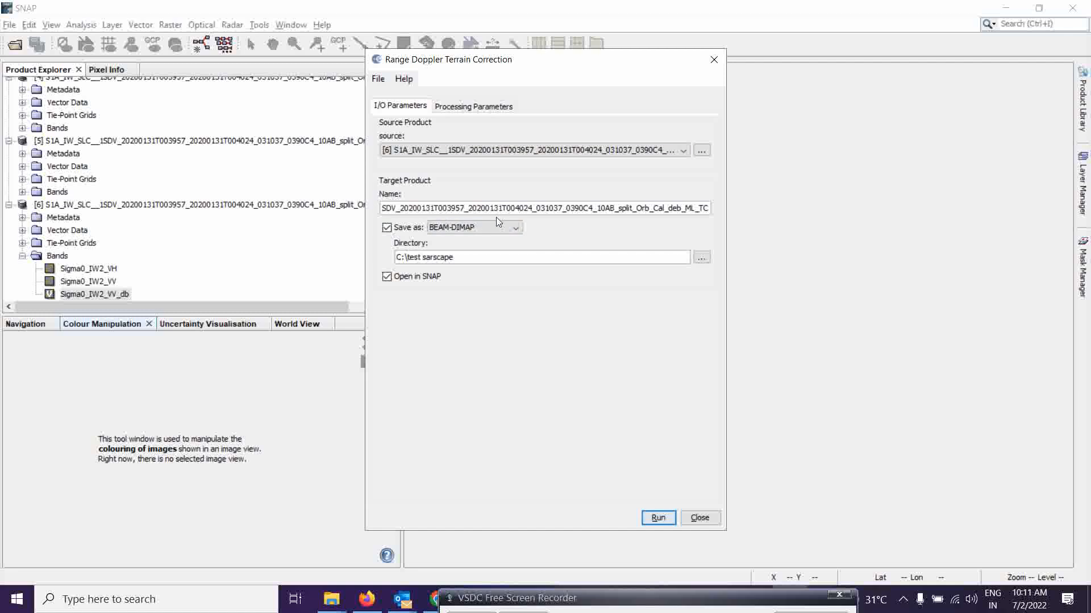
Check the terrain-correction processing parameters and DEM choice, then run Range-Doppler Terrain Correction.
left_click(471, 107)
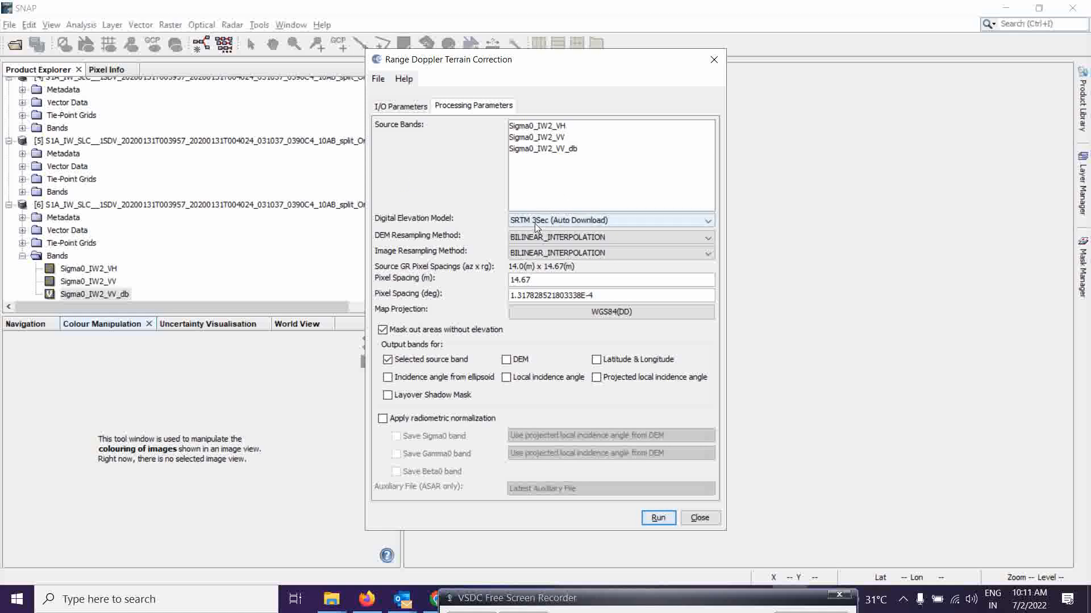
left_click(674, 226)
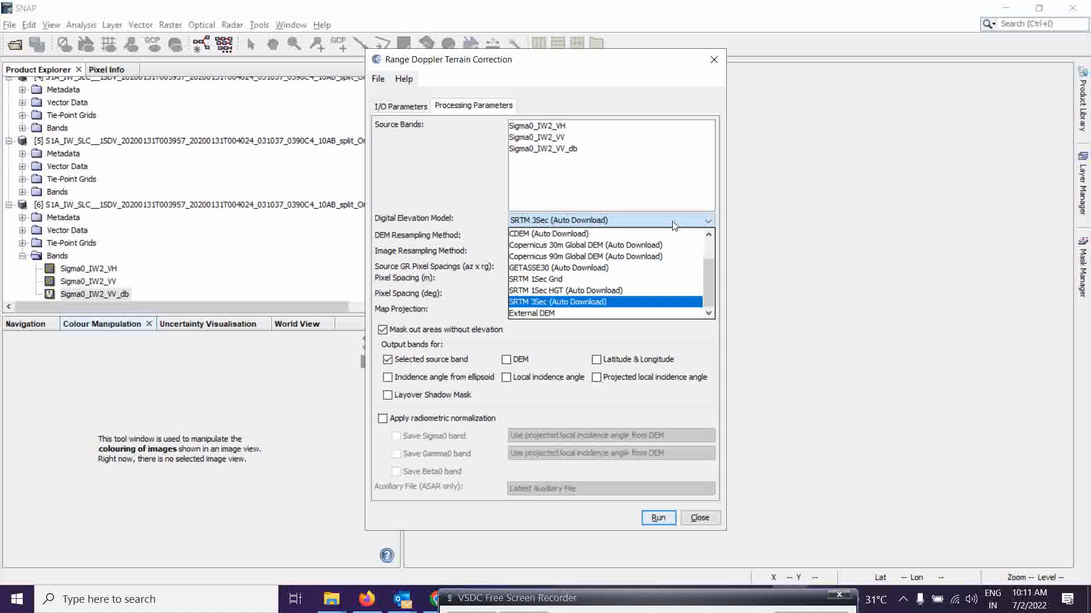
left_click(674, 225)
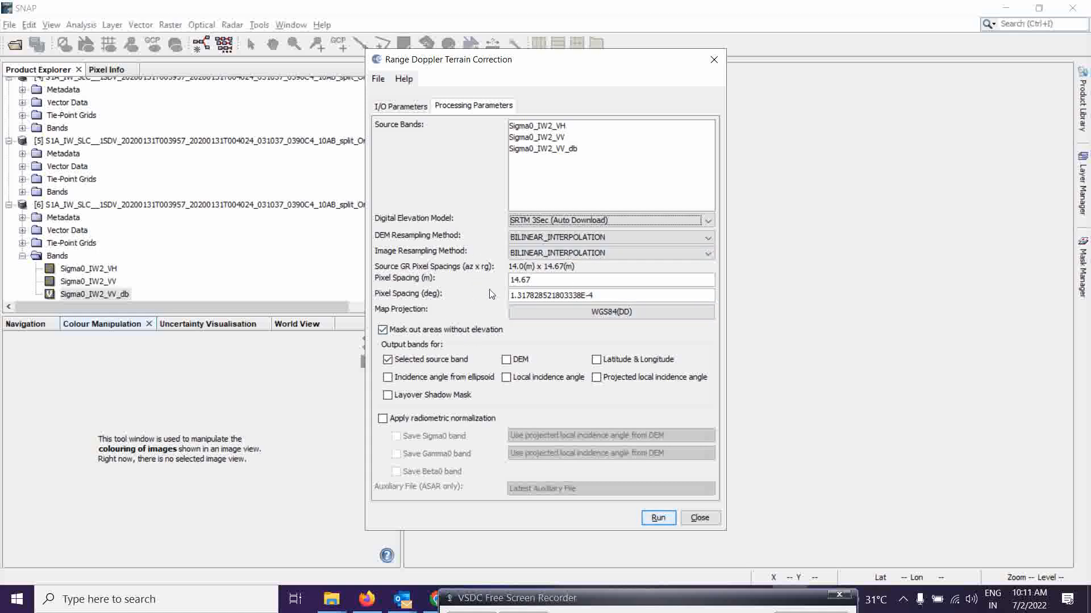
left_click(402, 106)
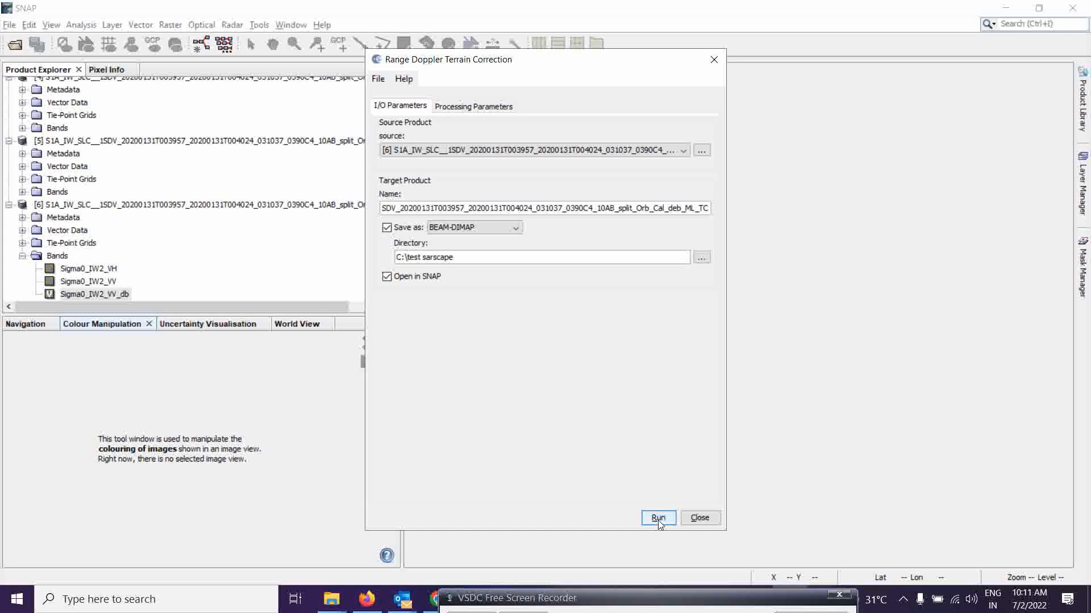
left_click(536, 603)
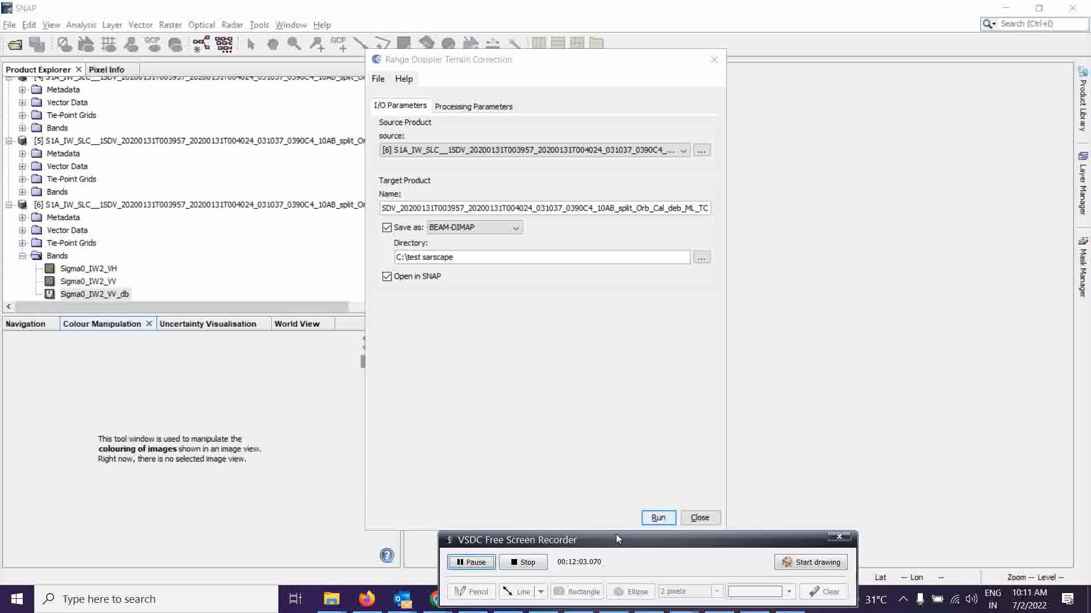
left_click_drag(628, 543, 626, 593)
left_click(655, 518)
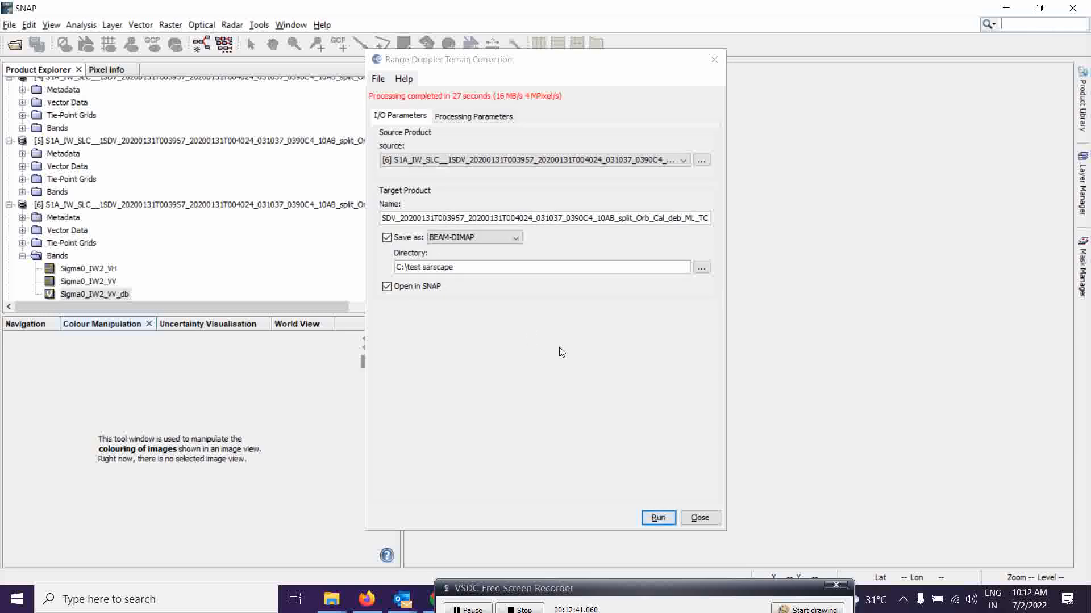
Close the terrain-correction dialog and open the Sigma0_IW2_VH and Sigma0_IW2_VV bands of terrain-corrected product [7] in image views.
left_click(700, 517)
left_click(22, 256)
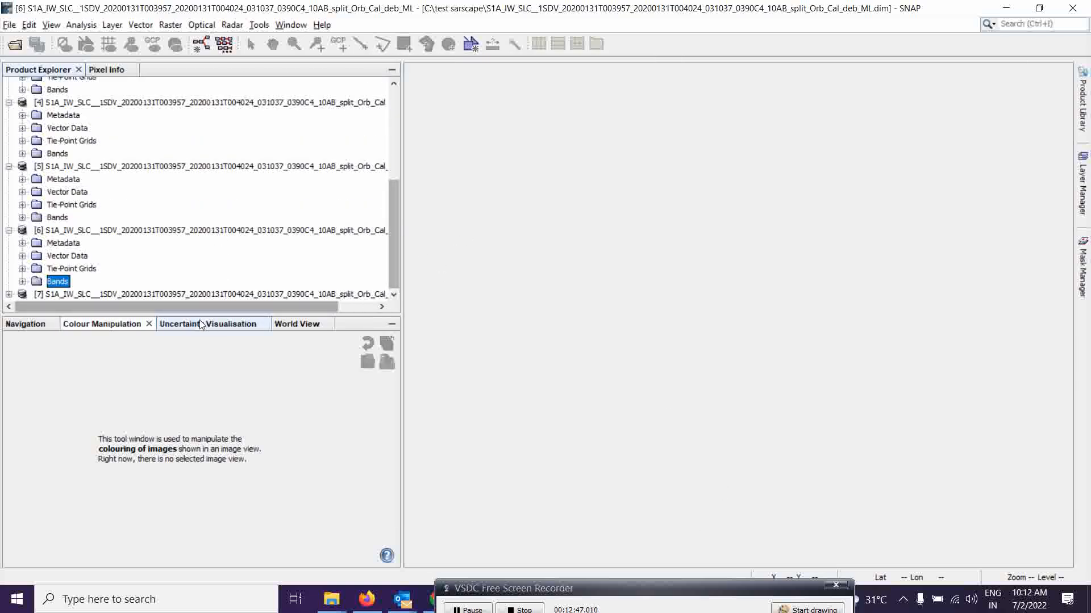
left_click(9, 294)
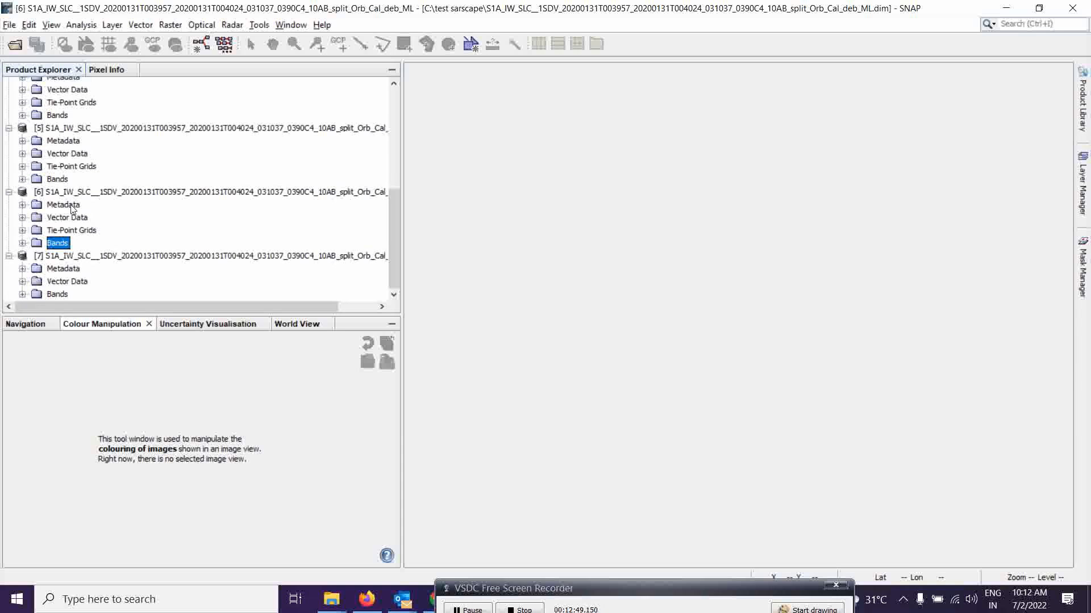
left_click(23, 294)
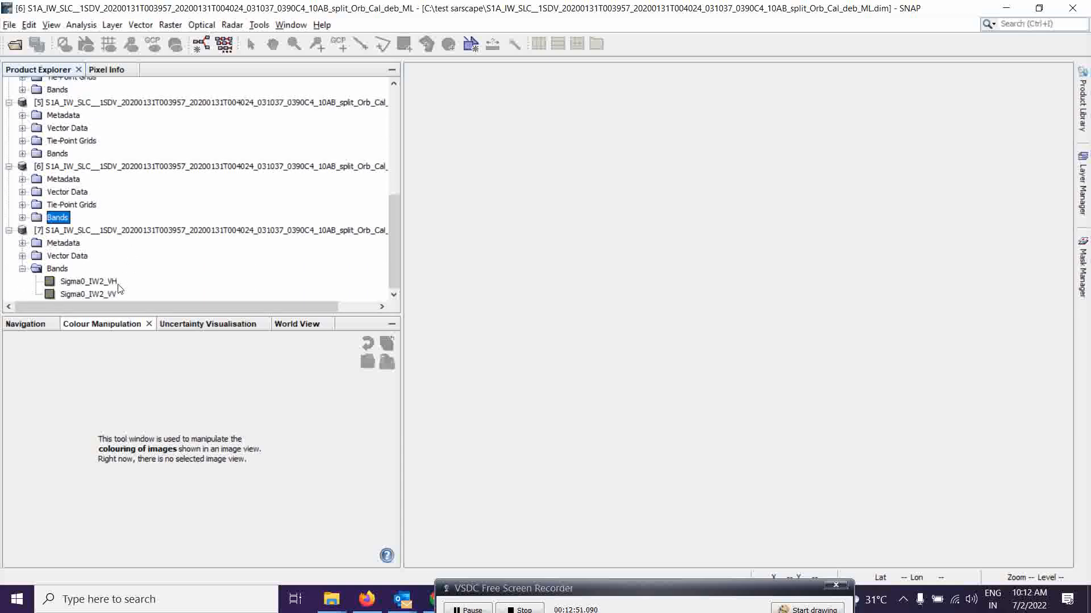
double_click(88, 281)
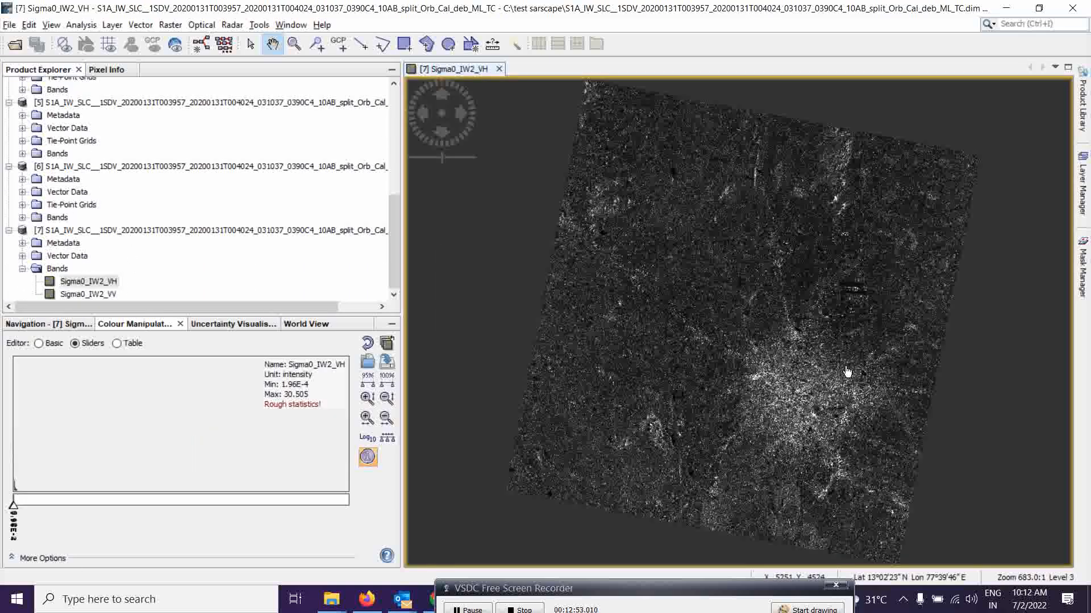
double_click(104, 294)
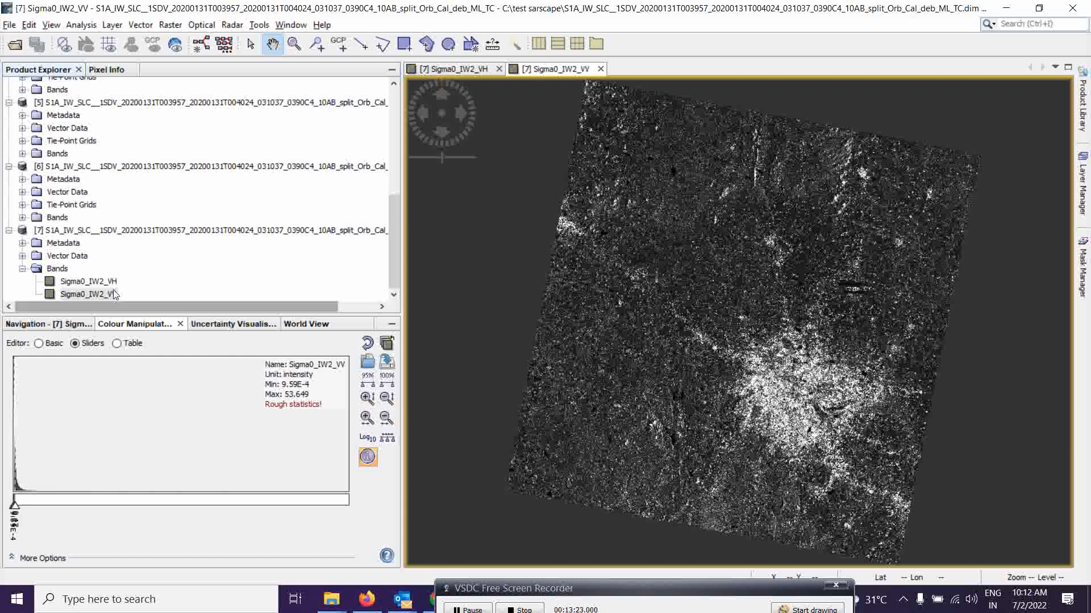
right_click(102, 296)
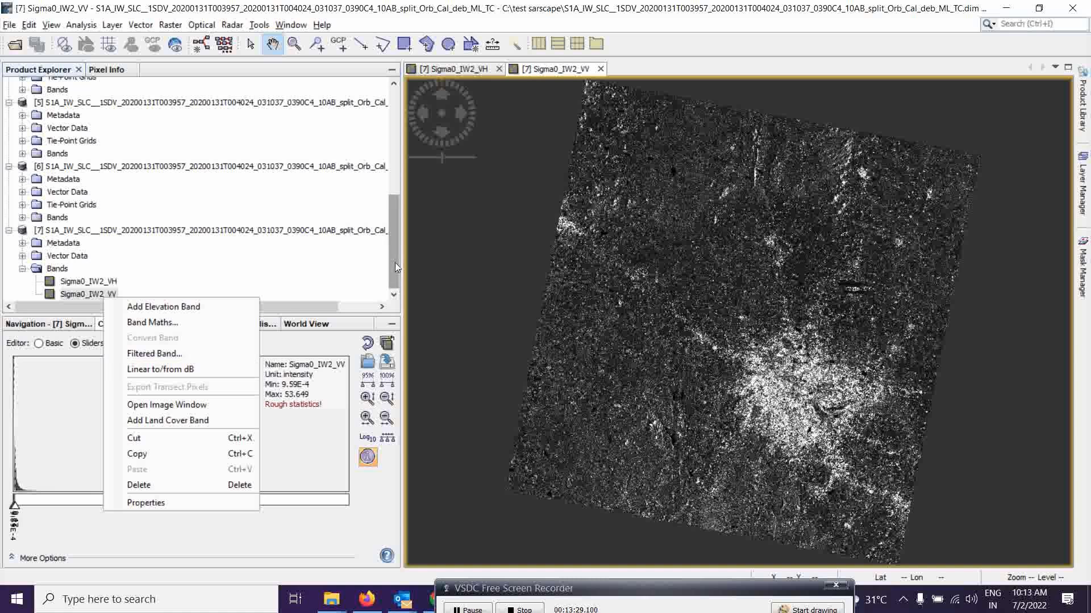
key("Escape")
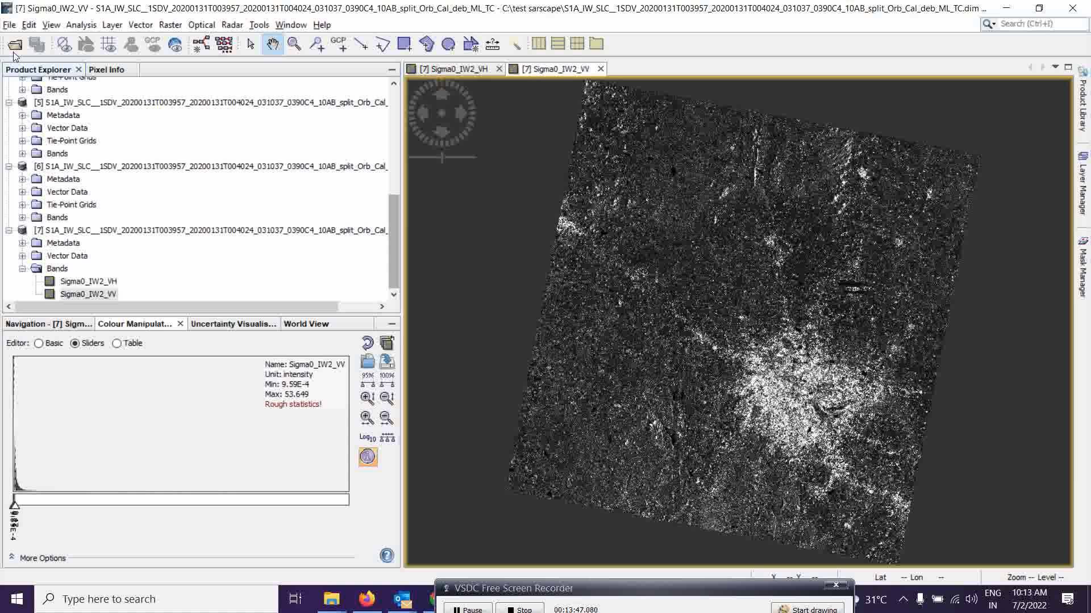
left_click(29, 24)
mouse_move(9, 25)
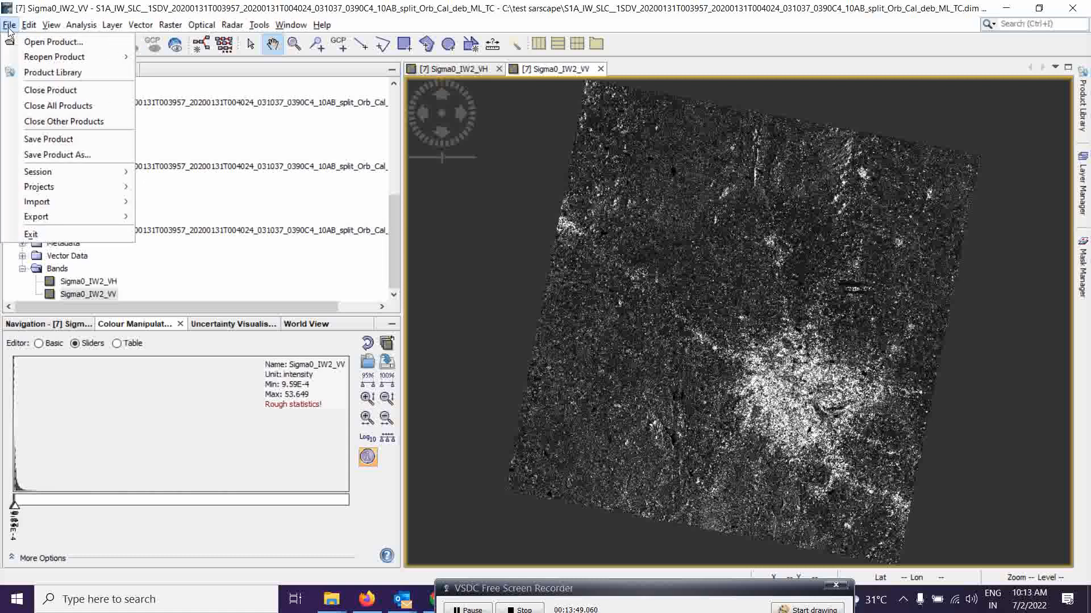
mouse_move(33, 178)
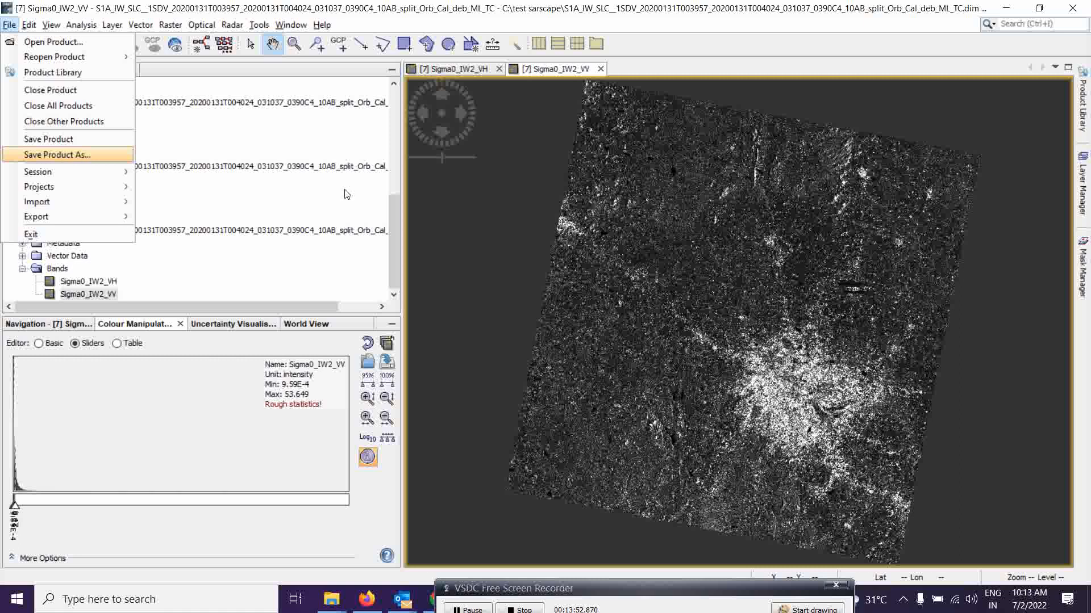
left_click(85, 161)
left_click(493, 425)
left_click(492, 439)
left_click(783, 149)
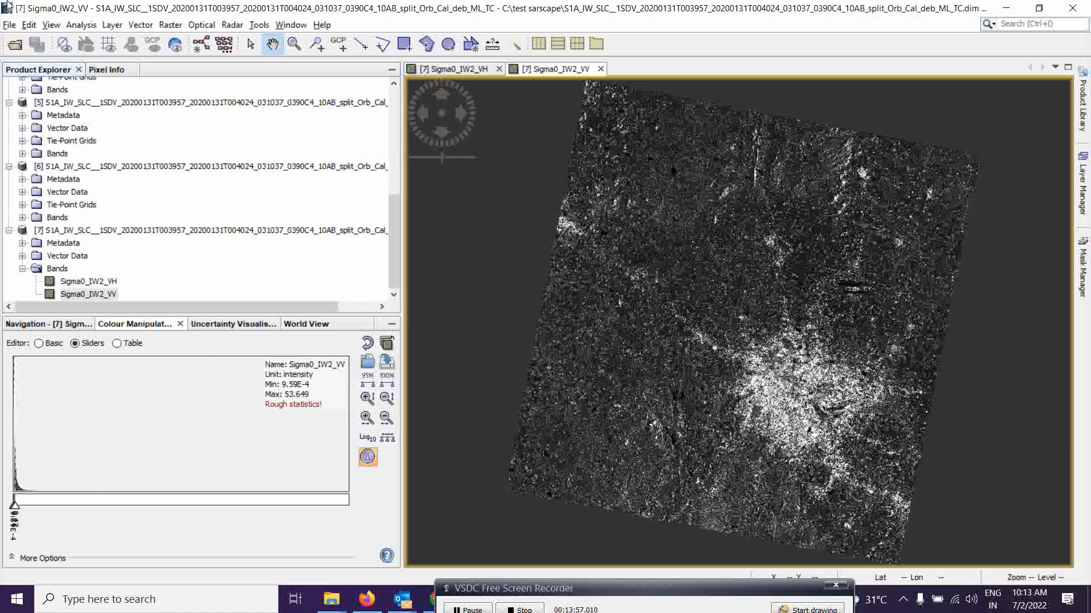
left_click(16, 25)
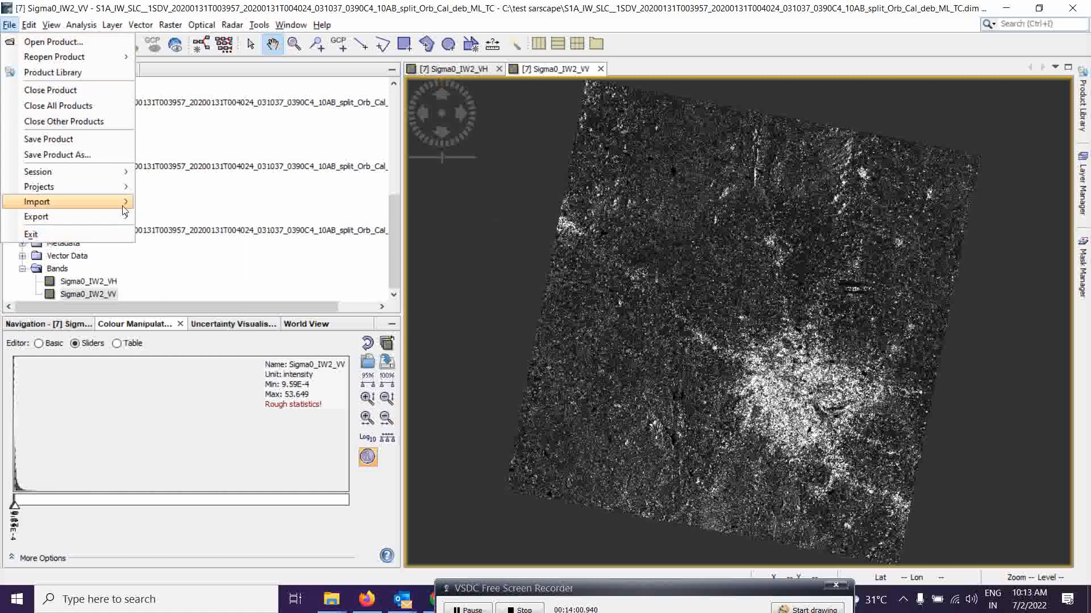
mouse_move(124, 210)
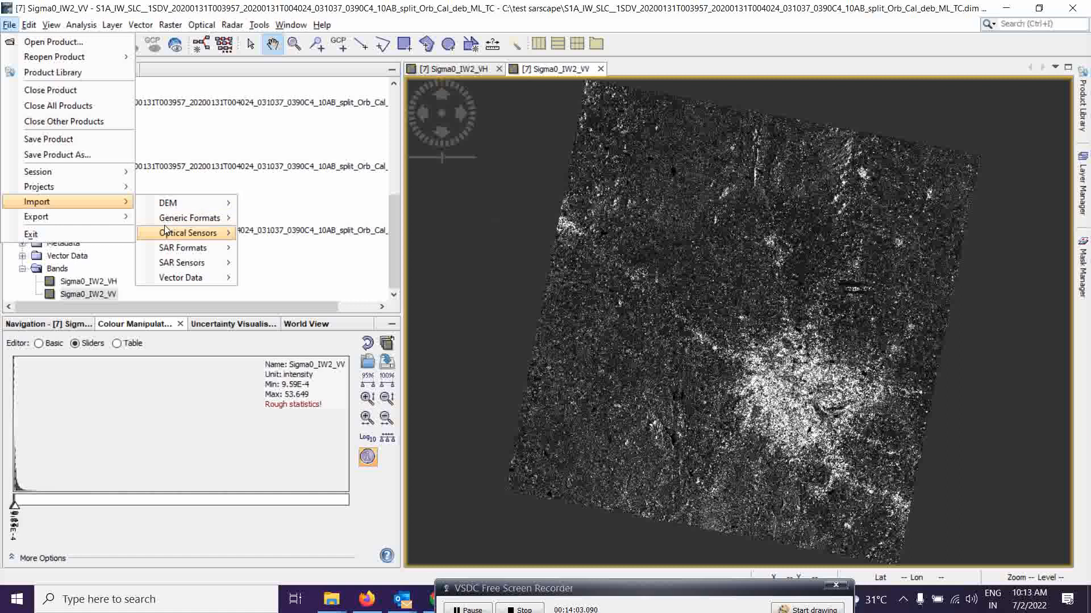
mouse_move(182, 221)
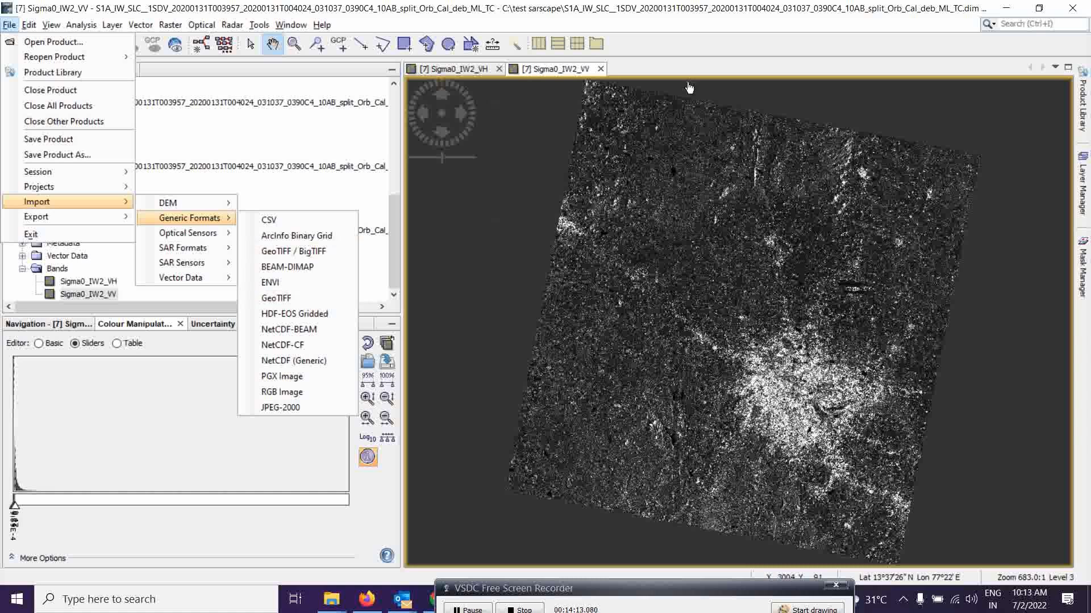
left_click(705, 23)
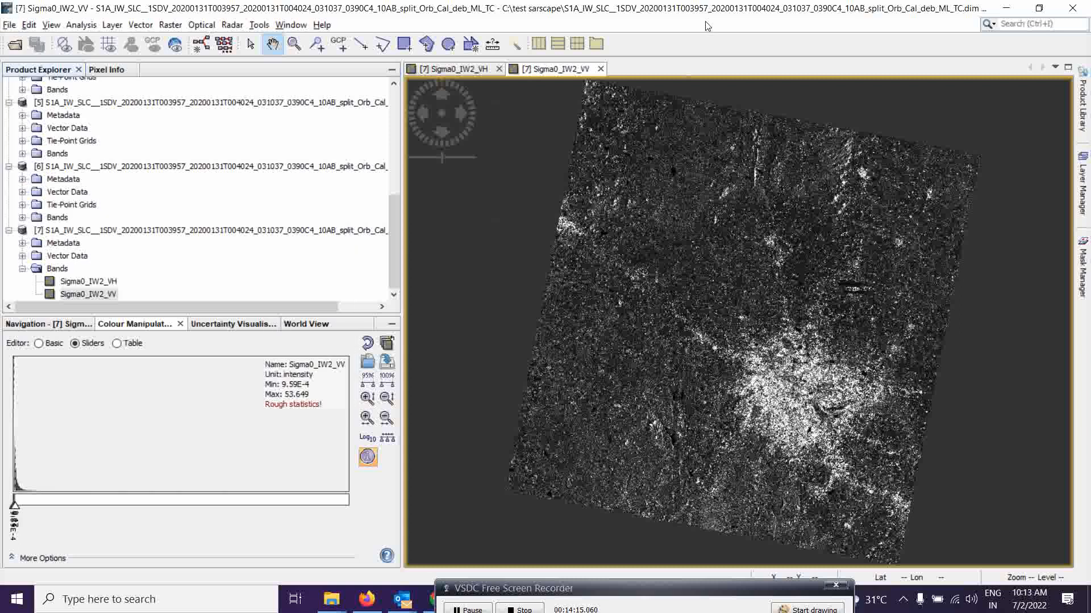
left_click(8, 25)
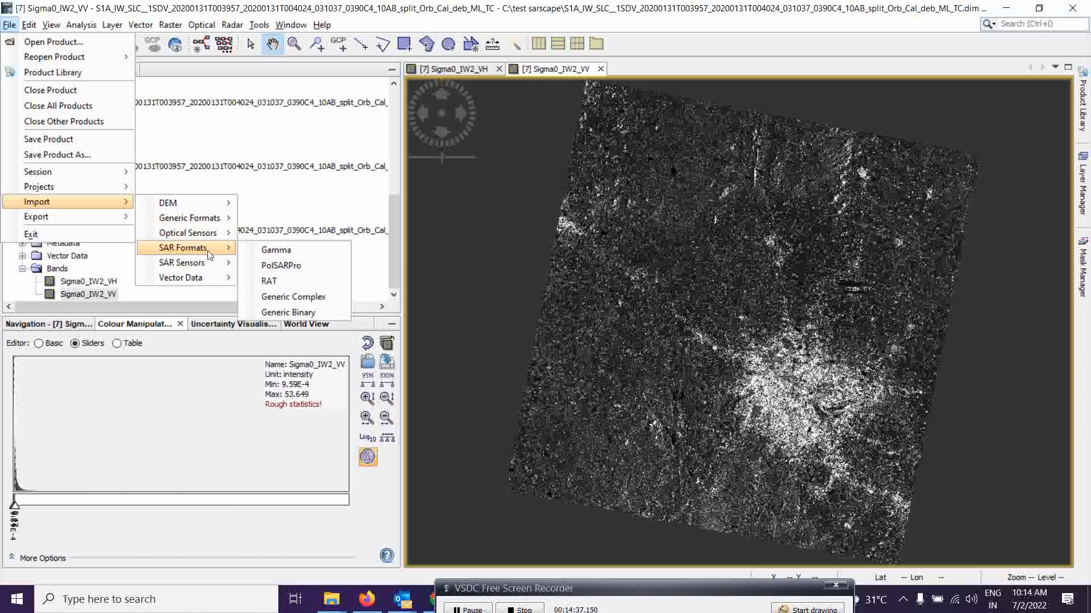
mouse_move(226, 271)
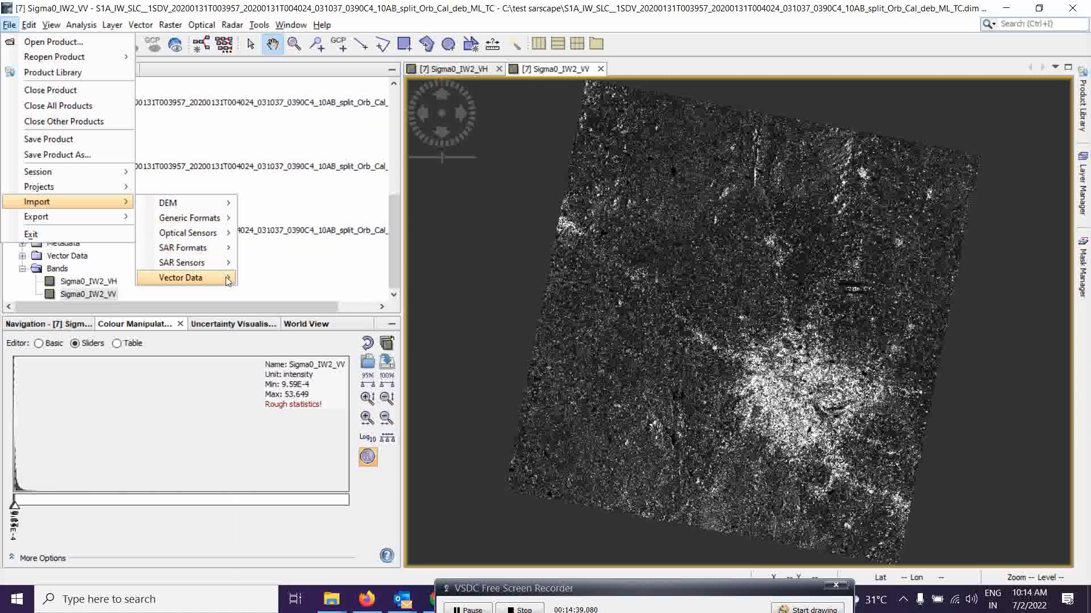
left_click(291, 24)
left_click(705, 22)
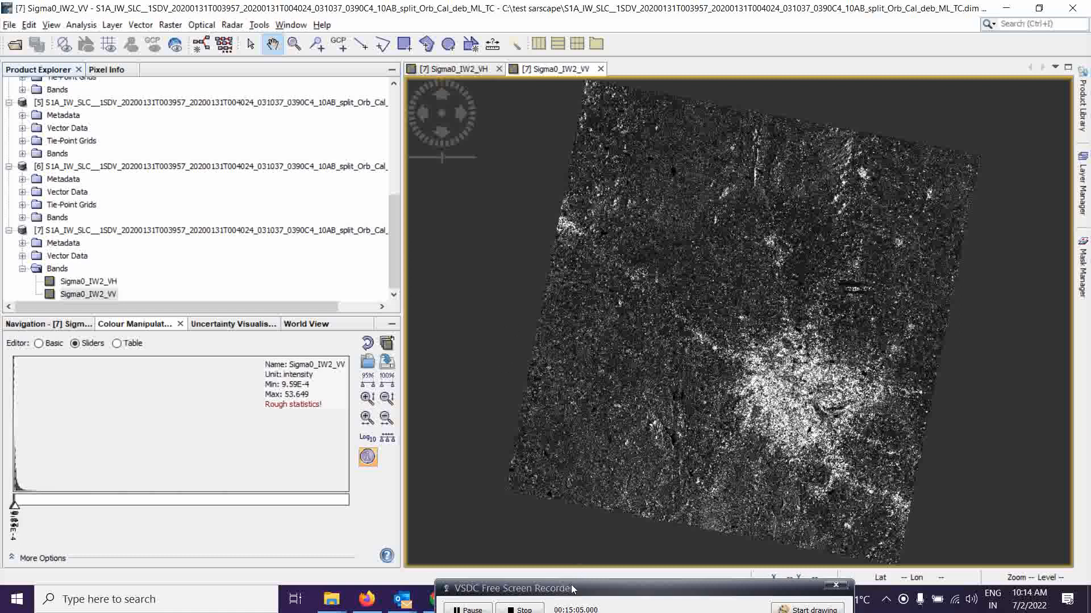
left_click_drag(569, 587, 603, 580)
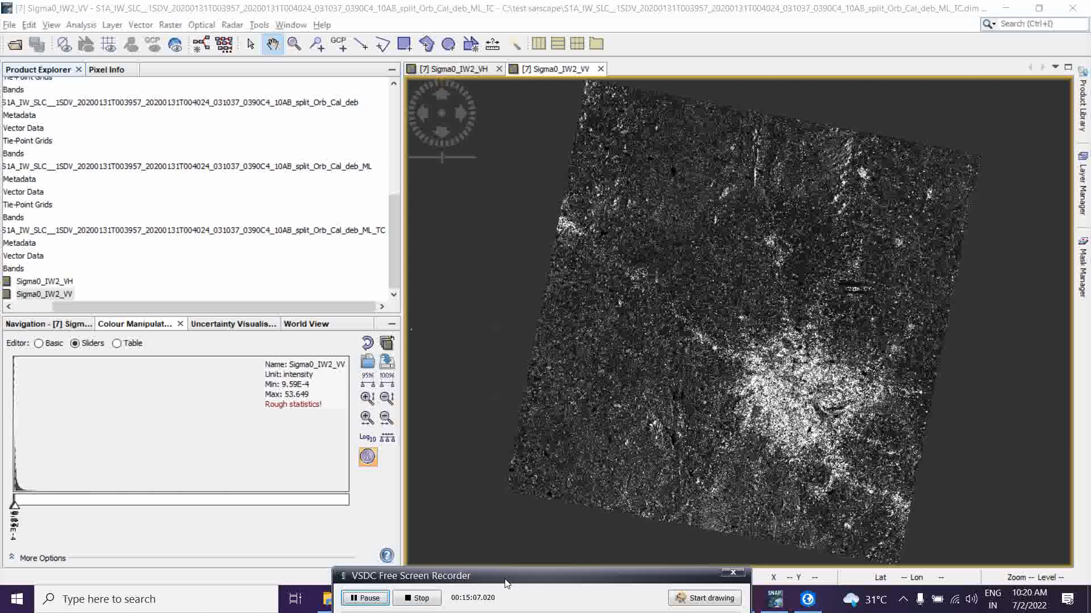
left_click_drag(508, 583, 542, 597)
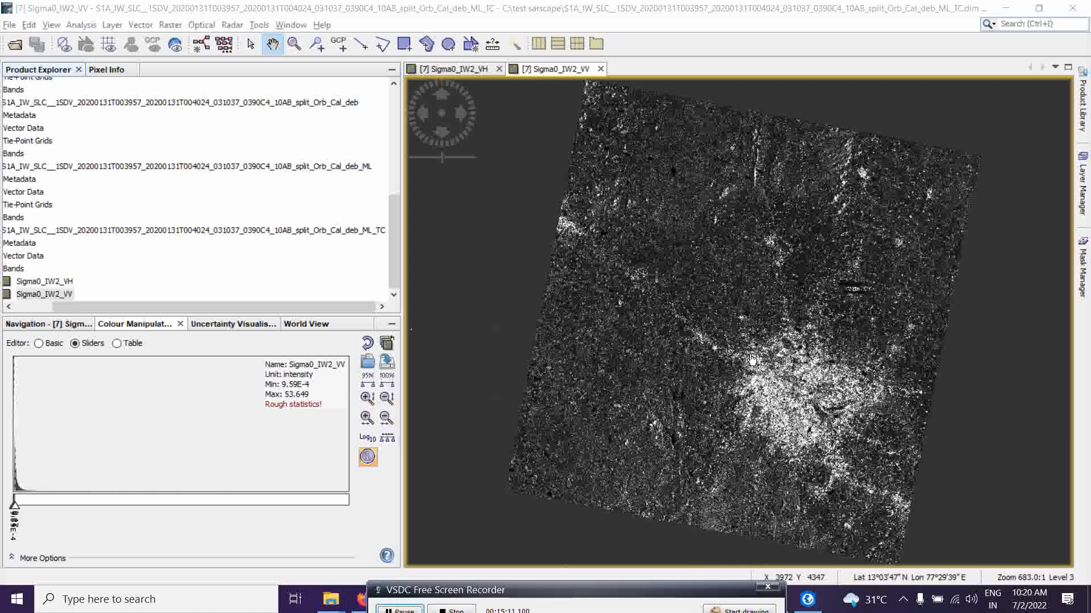
Open the export of the terrain-corrected product as GeoTIFF / BigTIFF, then close the save dialog.
left_click(9, 25)
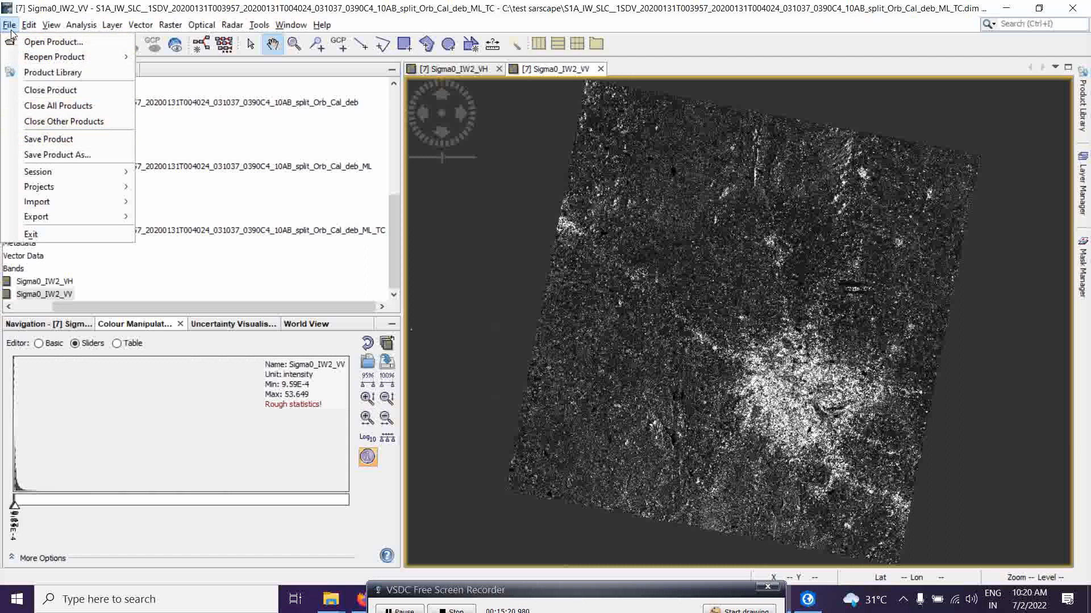
mouse_move(127, 223)
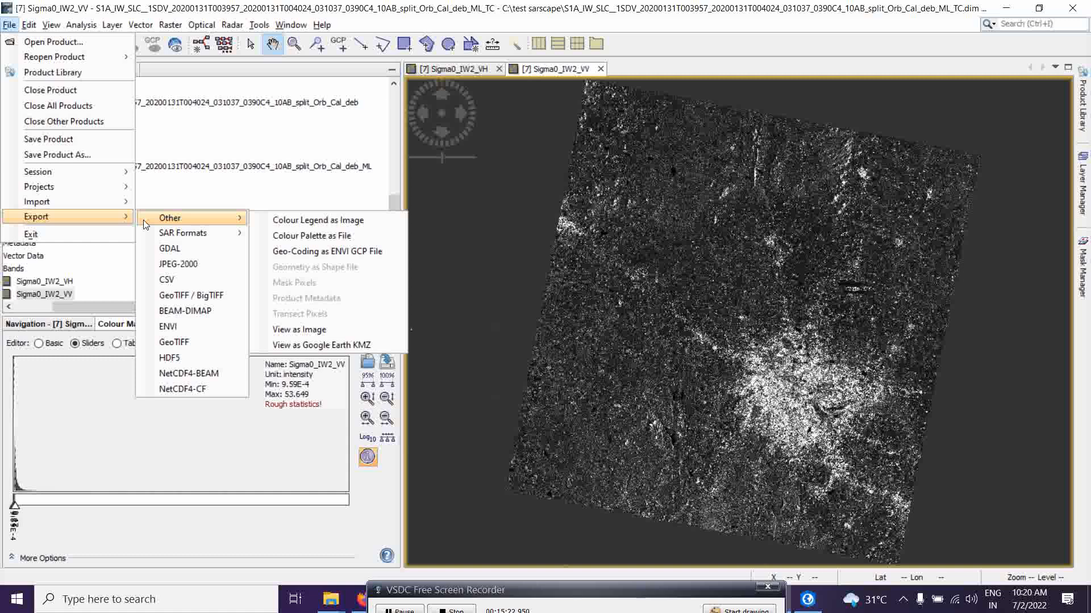
left_click(178, 297)
left_click_drag(488, 154, 510, 123)
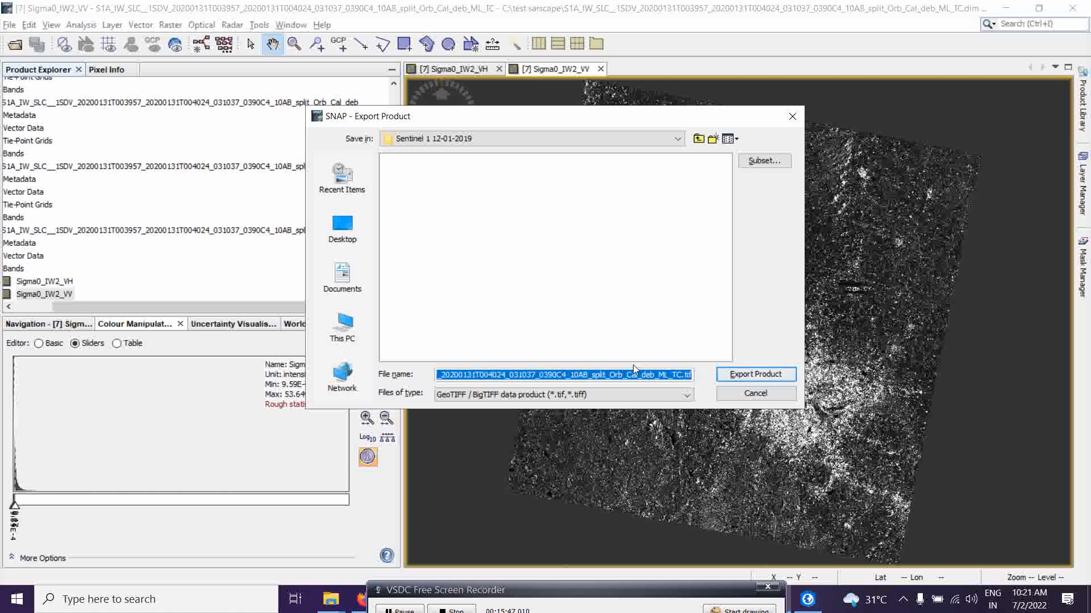
left_click(792, 118)
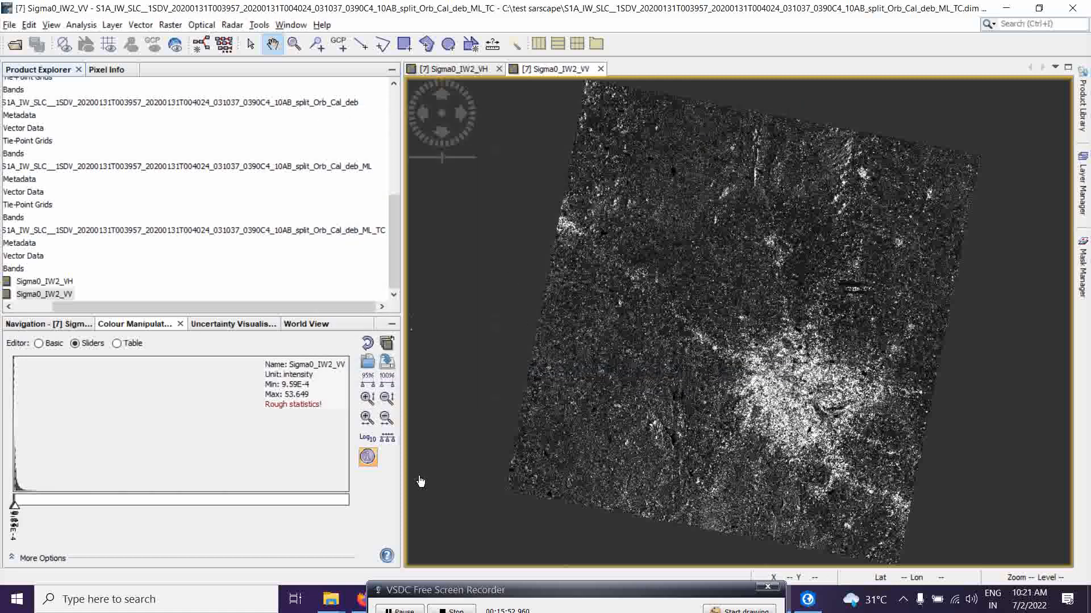
Switch to ArcGIS Pro and browse Add Data to the test folder holding the exported terrain-corrected GeoTIFF.
left_click(812, 605)
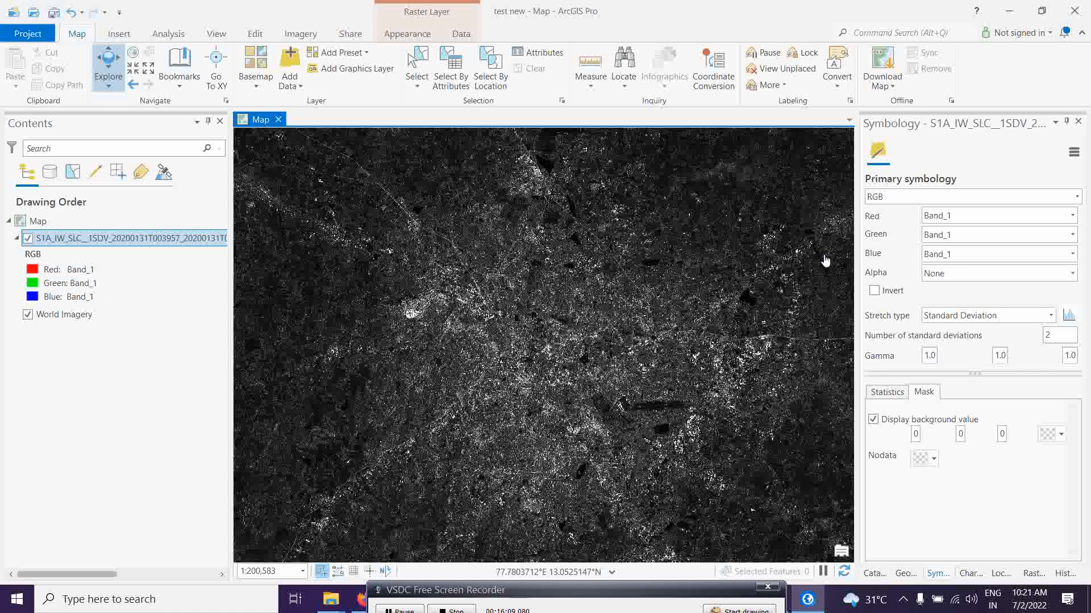
left_click(1072, 217)
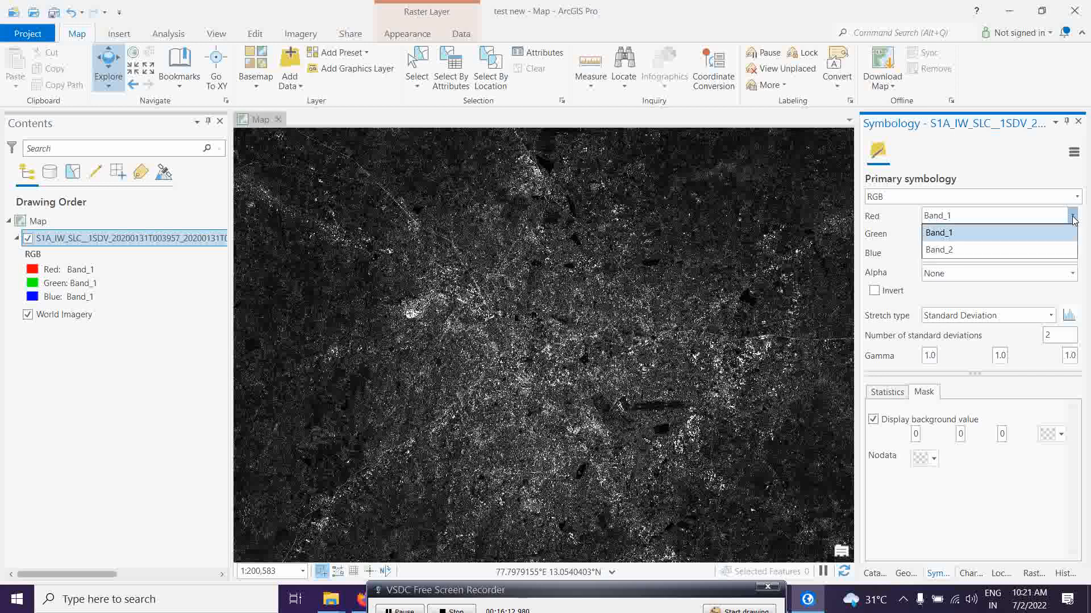
left_click(1074, 221)
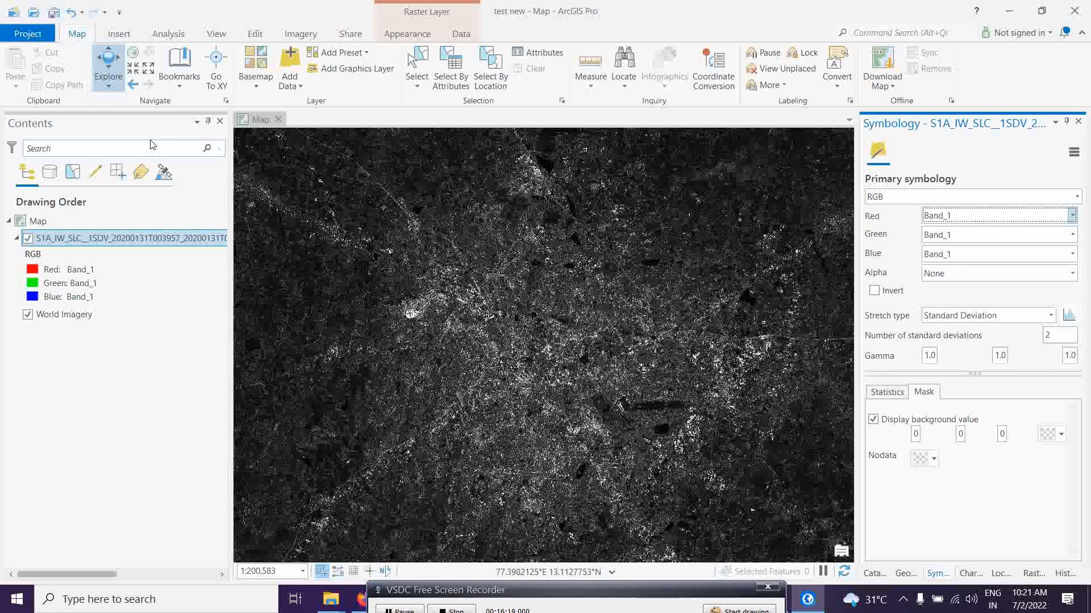
left_click(286, 92)
left_click(298, 113)
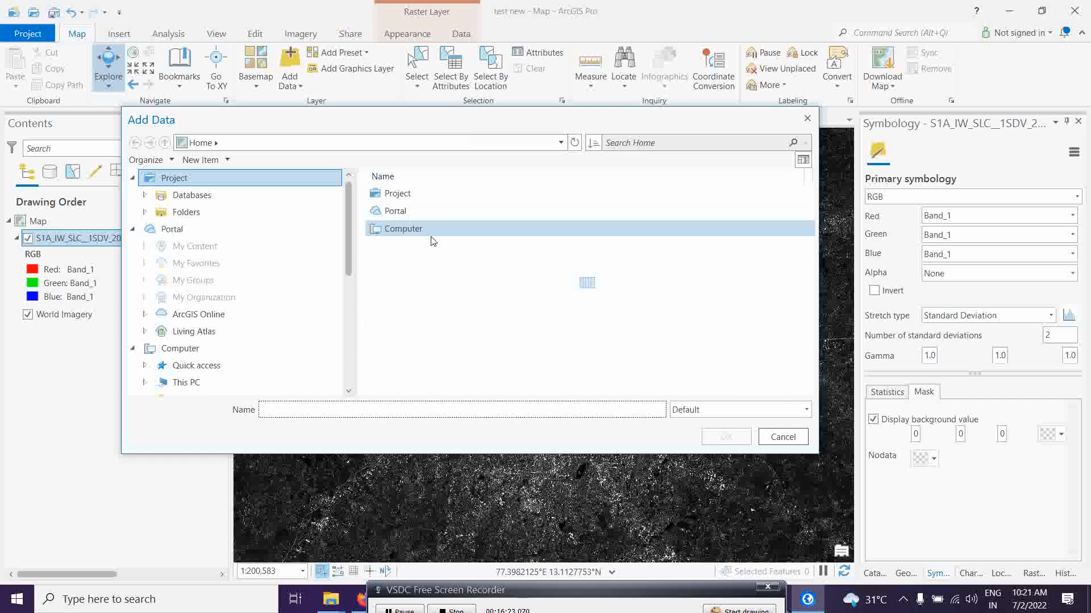
left_click_drag(544, 390, 651, 393)
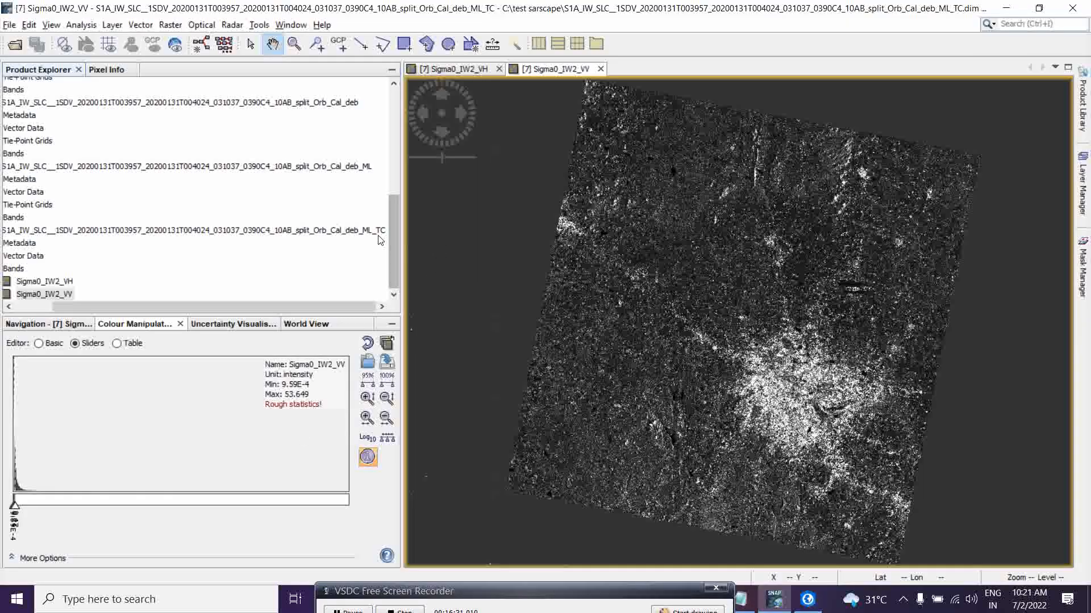
left_click(812, 605)
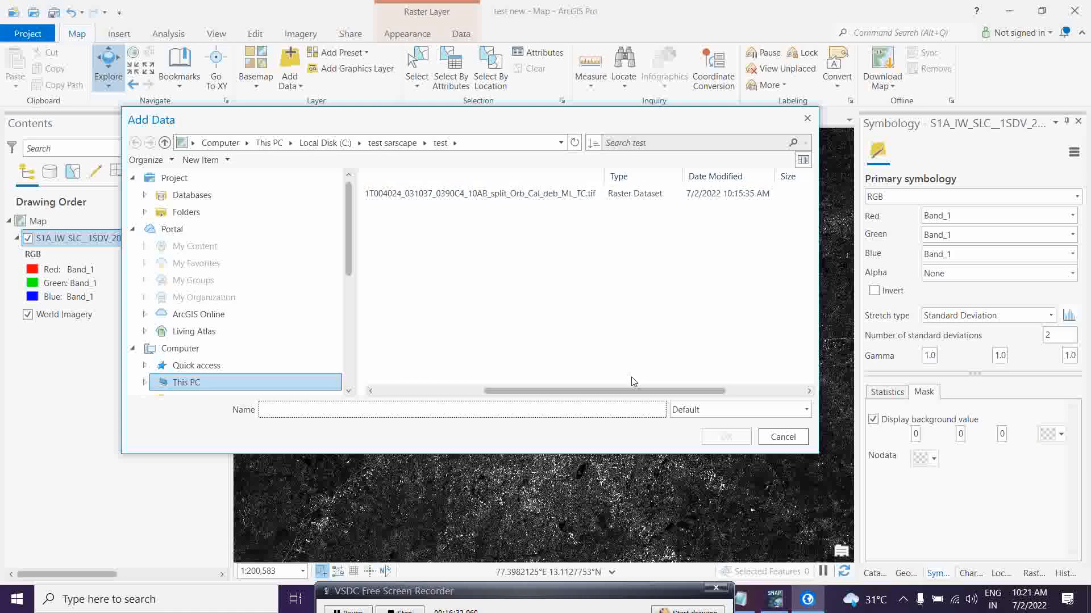
left_click(808, 119)
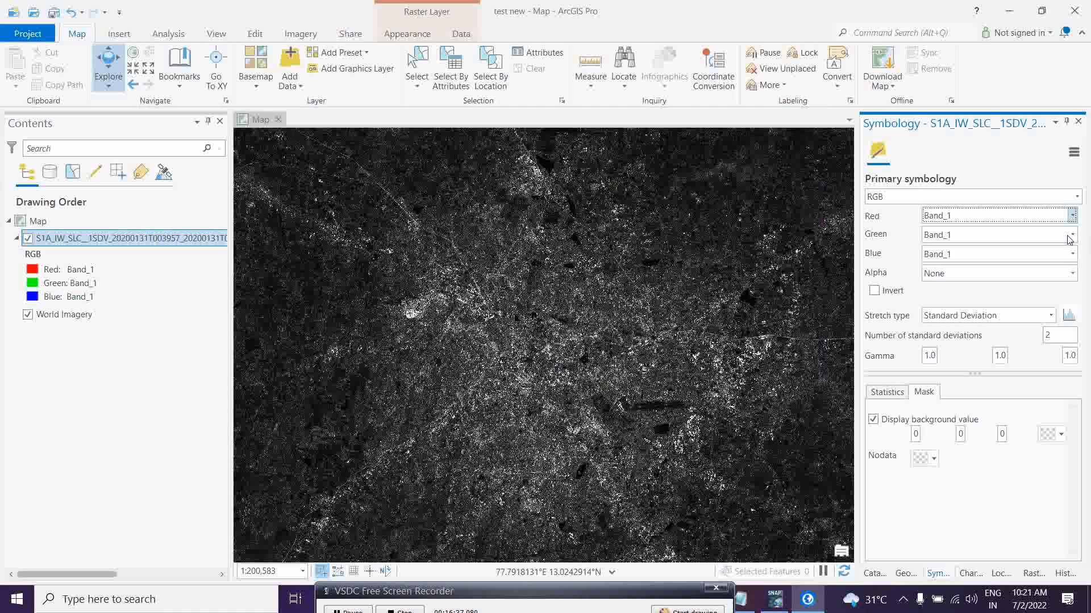
Set the Red, Green and Blue channels of the layer's RGB symbology to Band_2.
left_click(1072, 216)
left_click(968, 232)
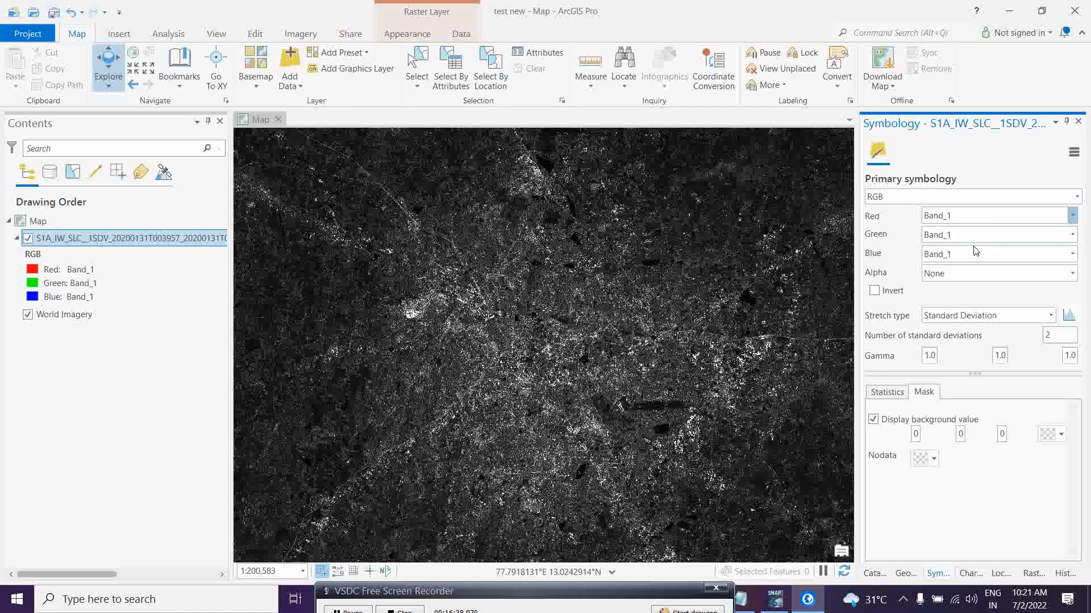
left_click(1073, 235)
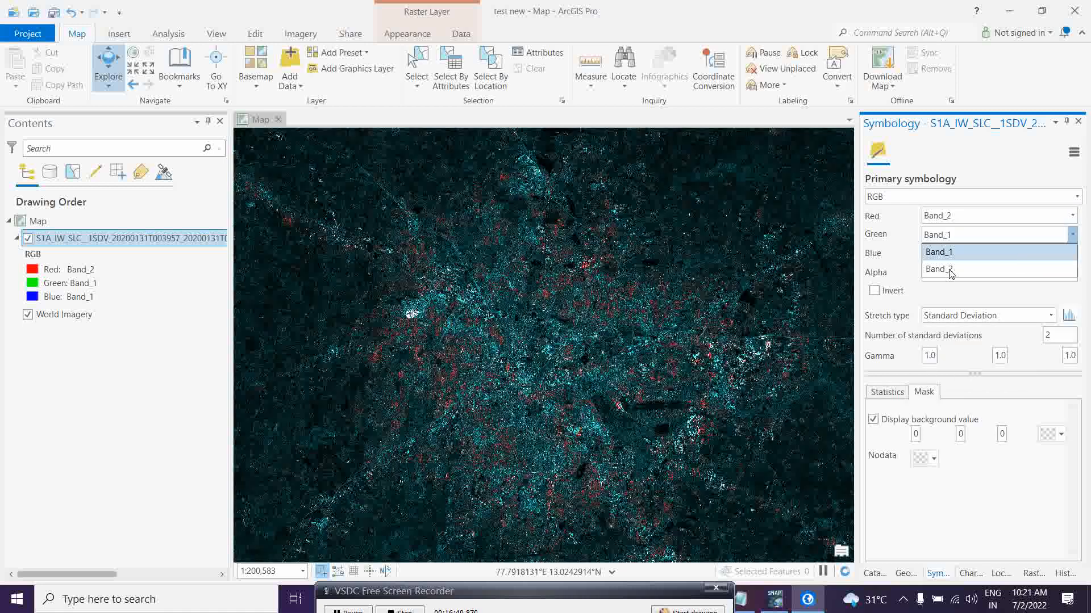
left_click(966, 263)
left_click(1073, 254)
left_click(966, 283)
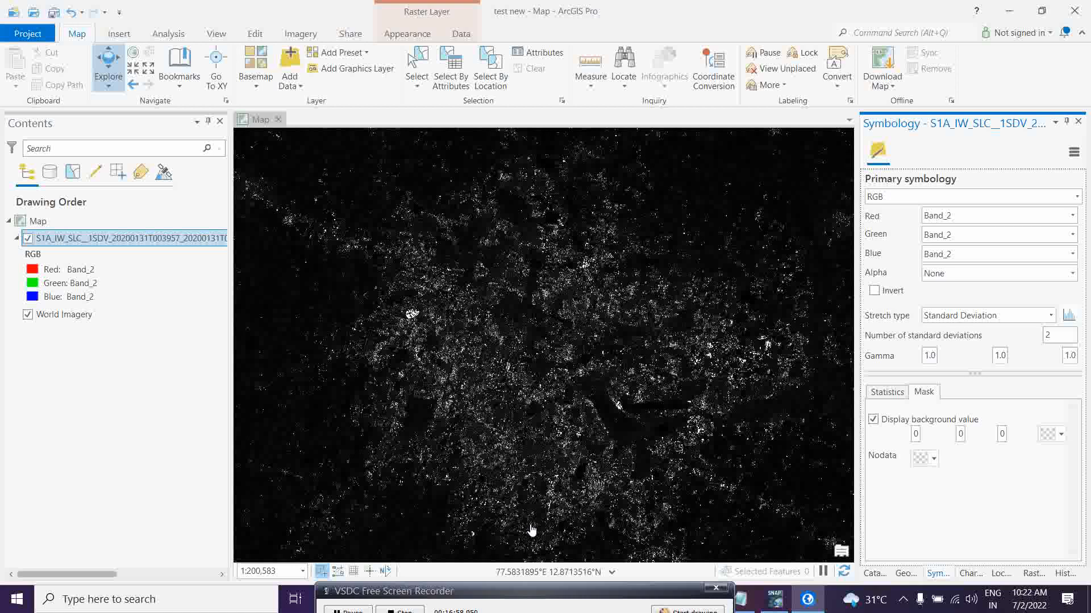
left_click_drag(410, 592, 415, 582)
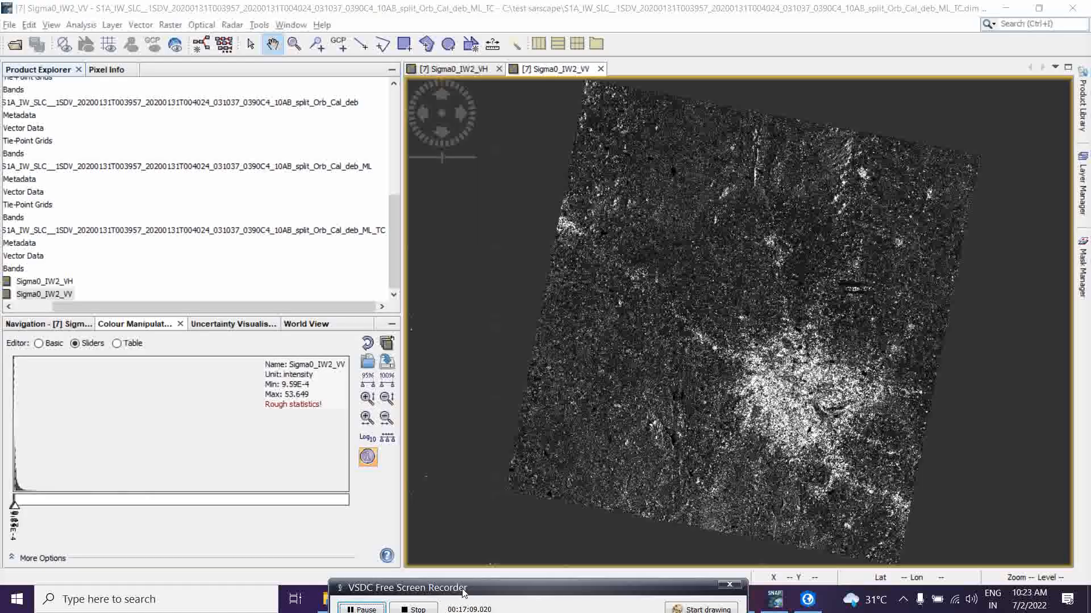
left_click_drag(462, 588, 467, 586)
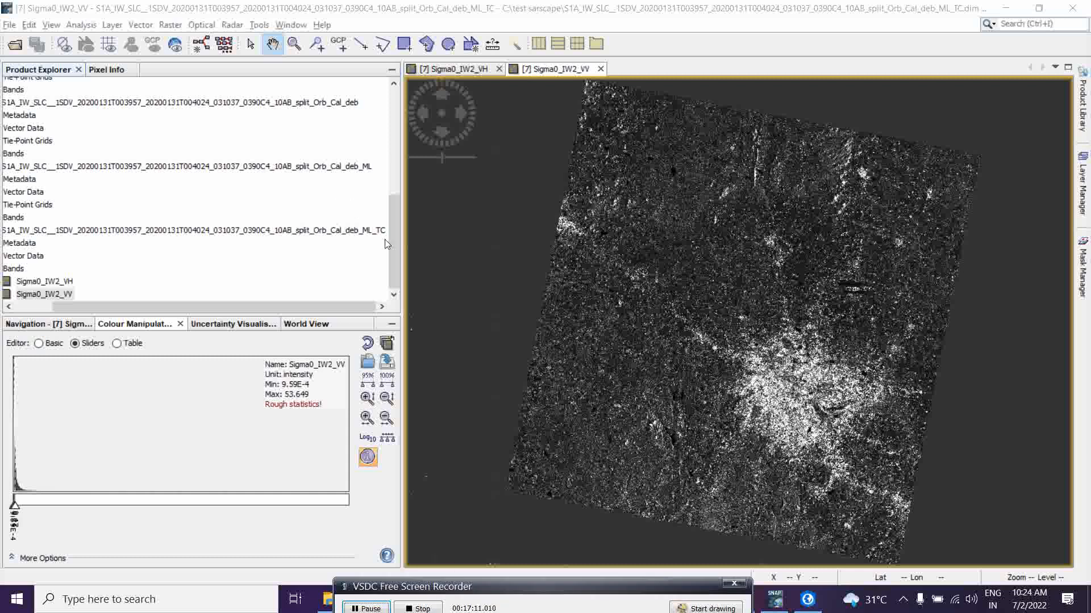
Convert the Sigma0_IW2_VH band of terrain-corrected product [7] to dB as a new virtual band.
right_click(65, 286)
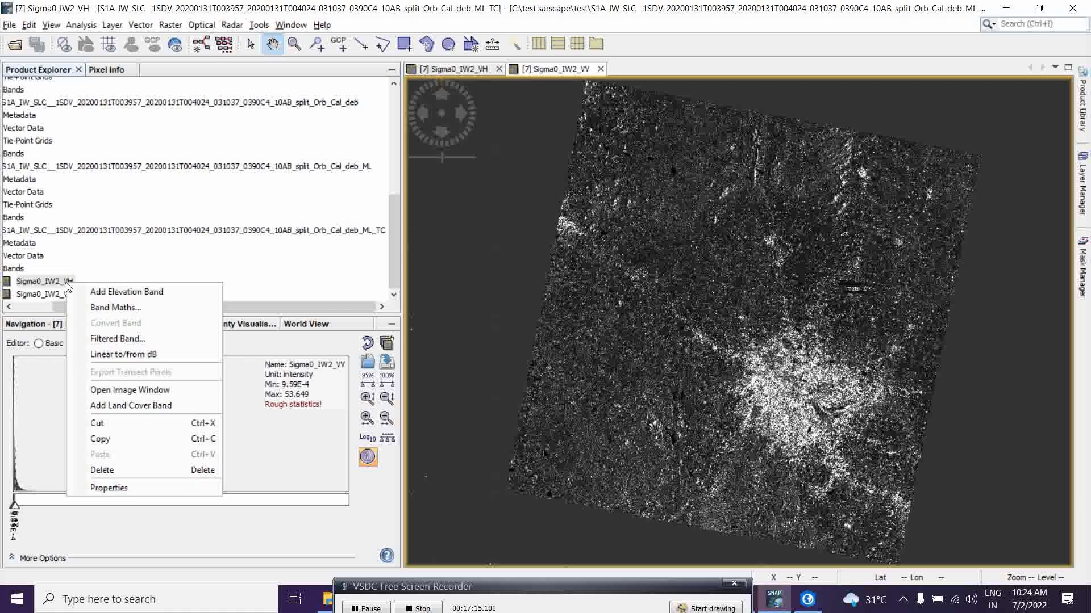
key("Escape")
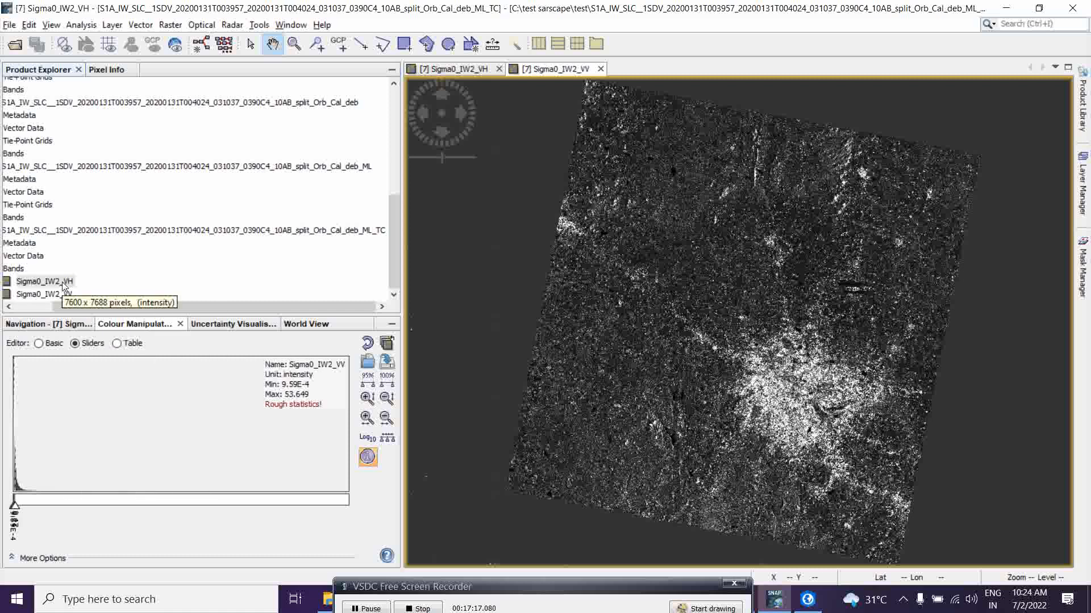
right_click(65, 287)
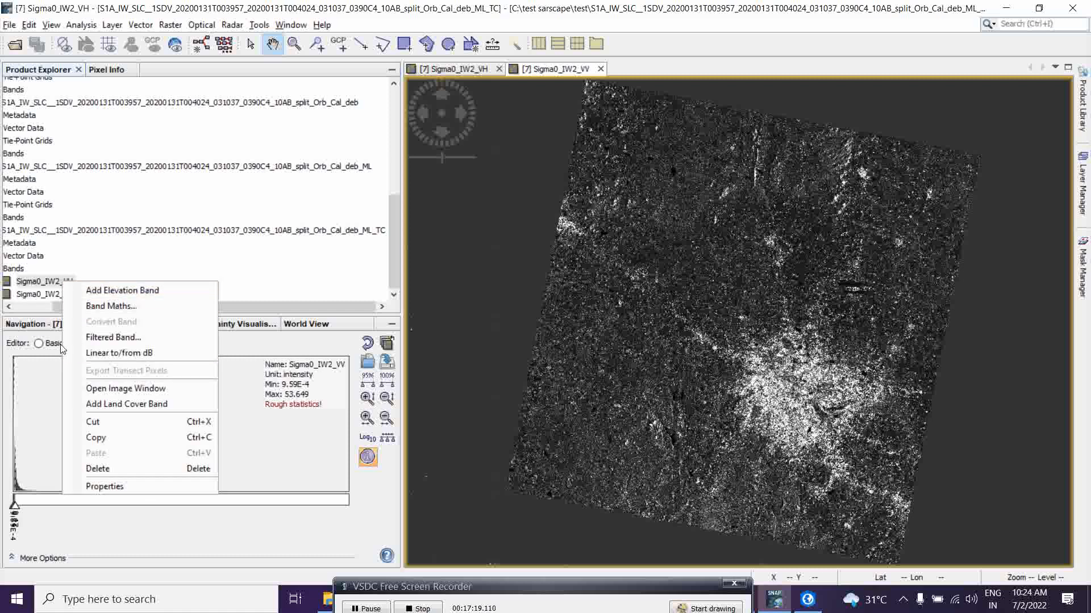
left_click(130, 353)
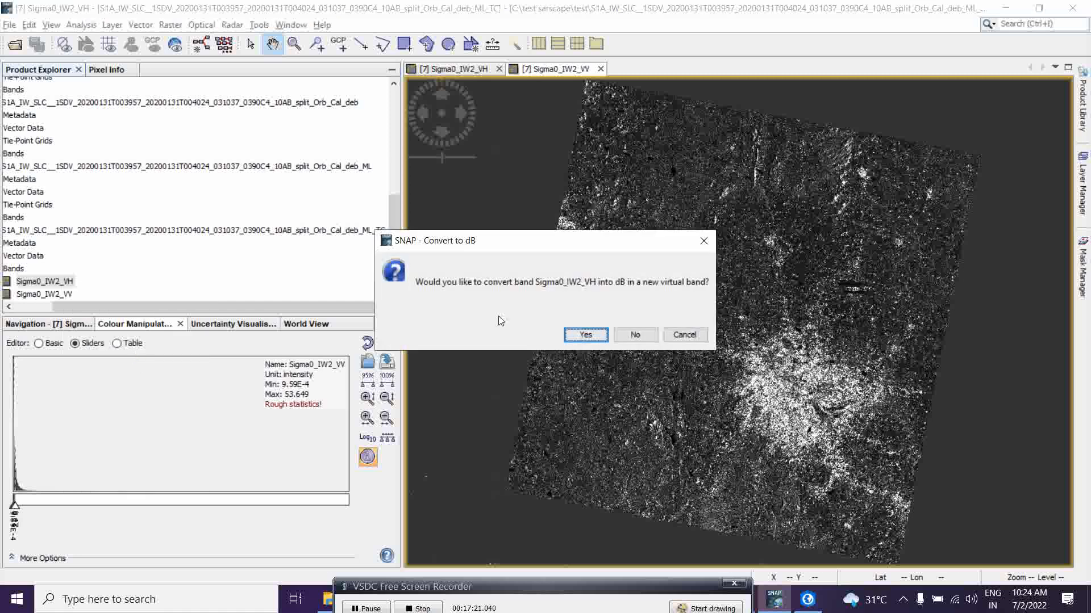
left_click(585, 334)
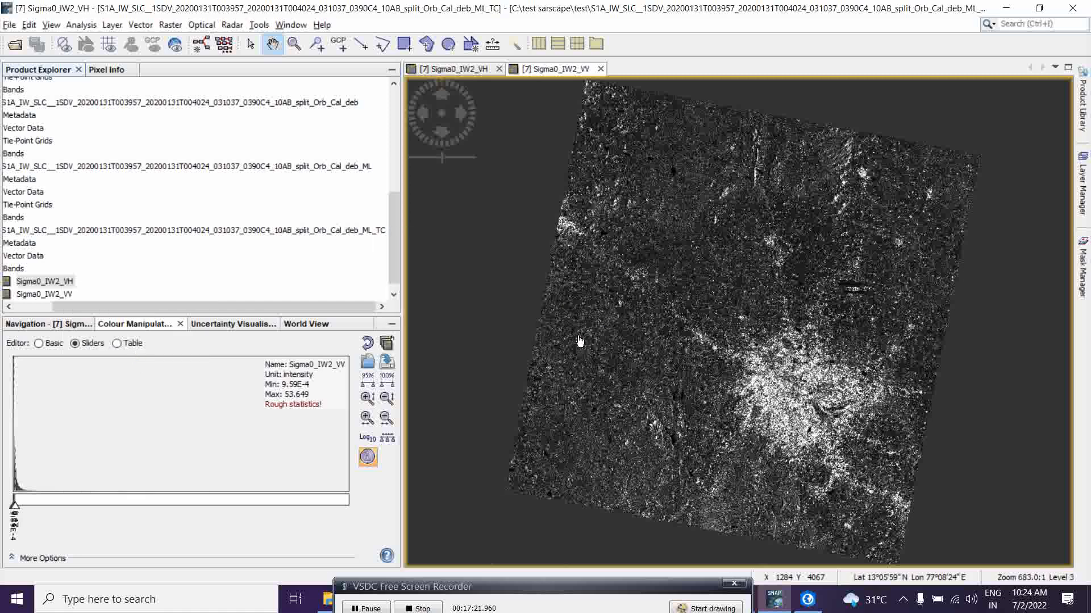
Convert the Sigma0_IW2_VV band to dB as a new virtual band.
left_click(61, 295)
right_click(62, 294)
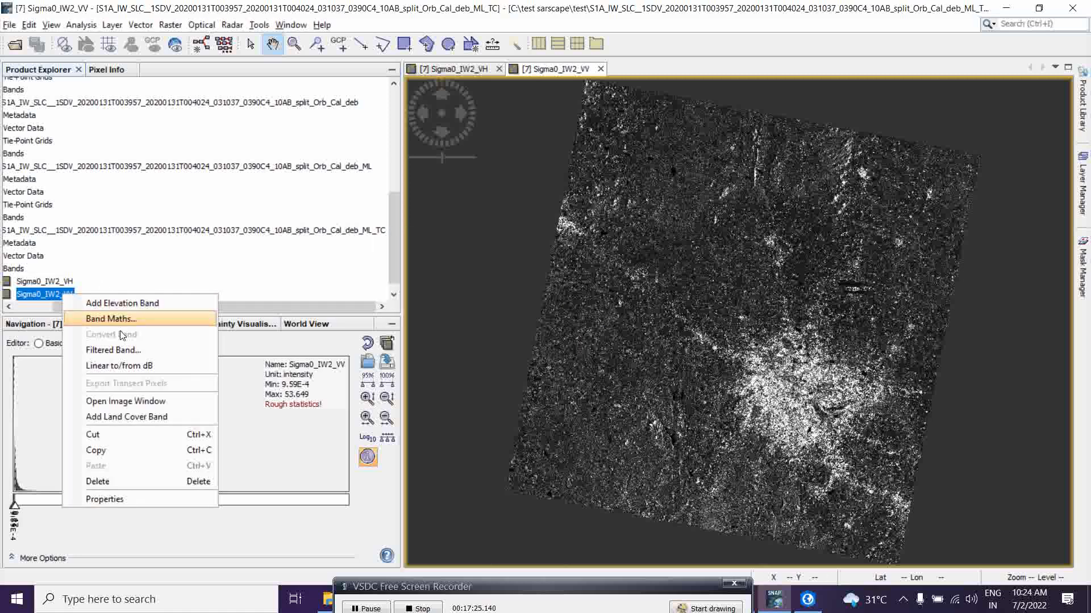
left_click(128, 365)
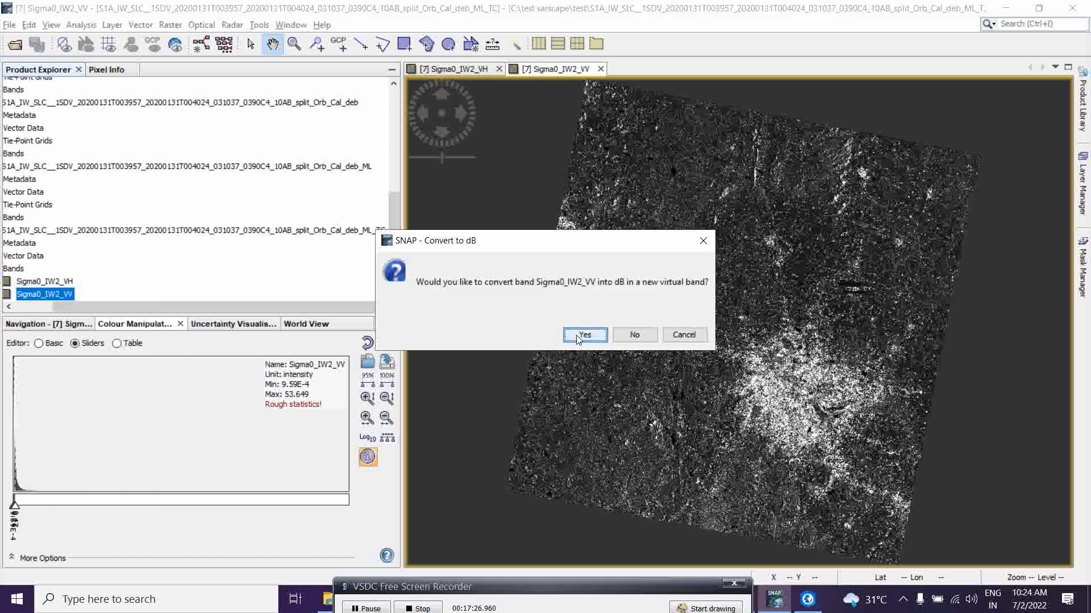
left_click(578, 337)
Open Band Maths for product [7] and name the new band Ratio)VV_VH.
scroll(393, 287, "down", 1)
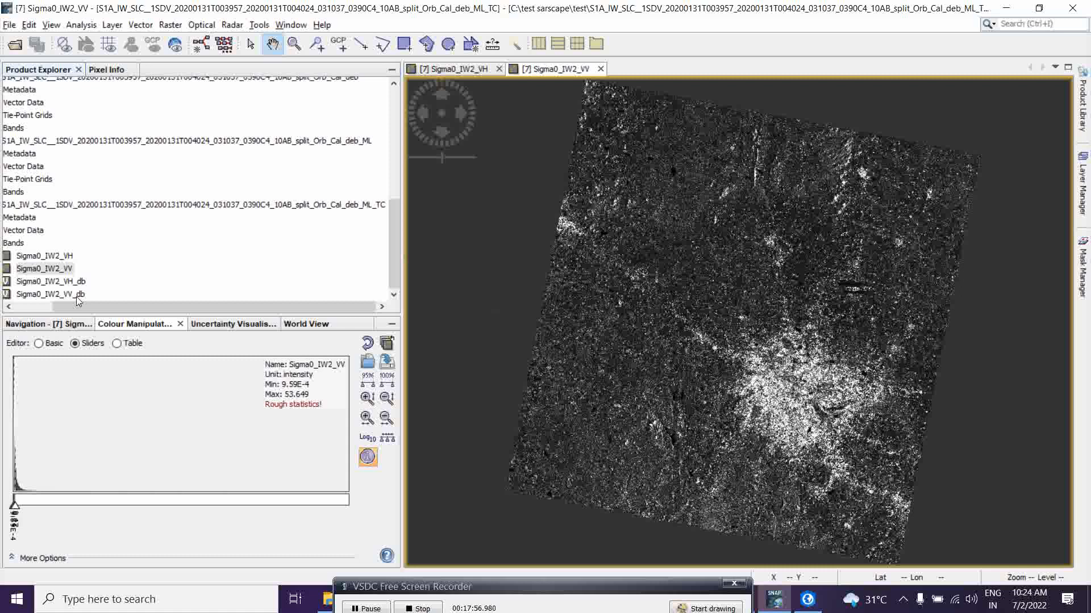
left_click(170, 25)
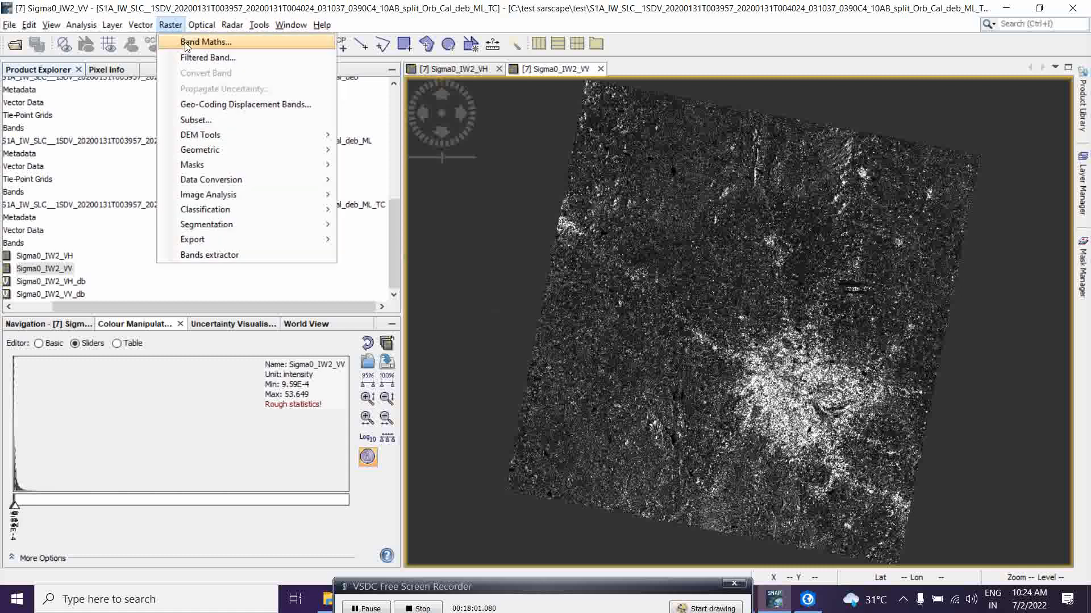
left_click(185, 44)
left_click_drag(496, 165, 540, 156)
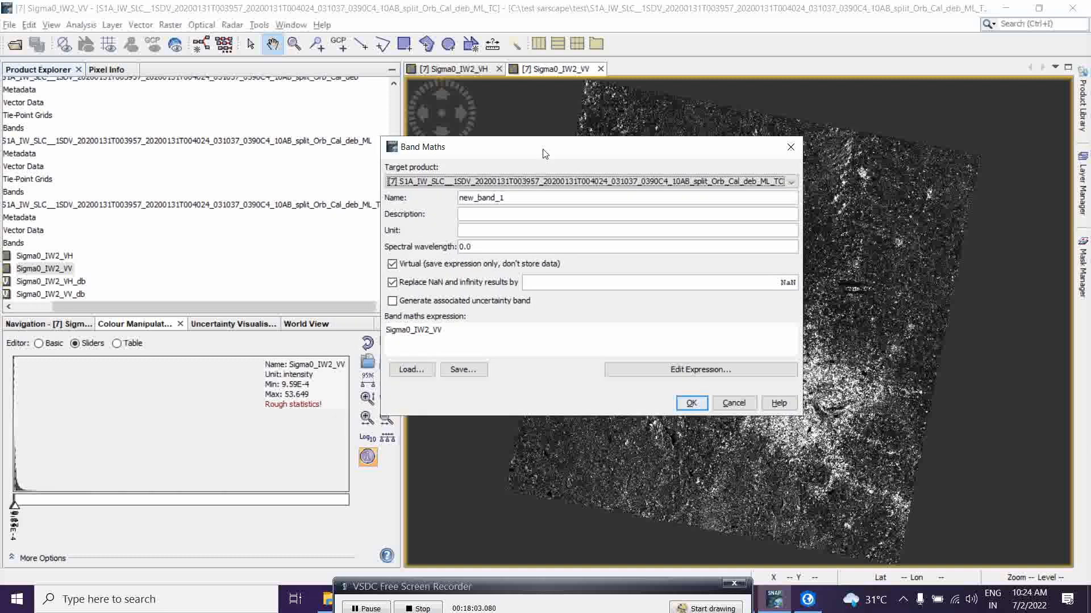
double_click(512, 200)
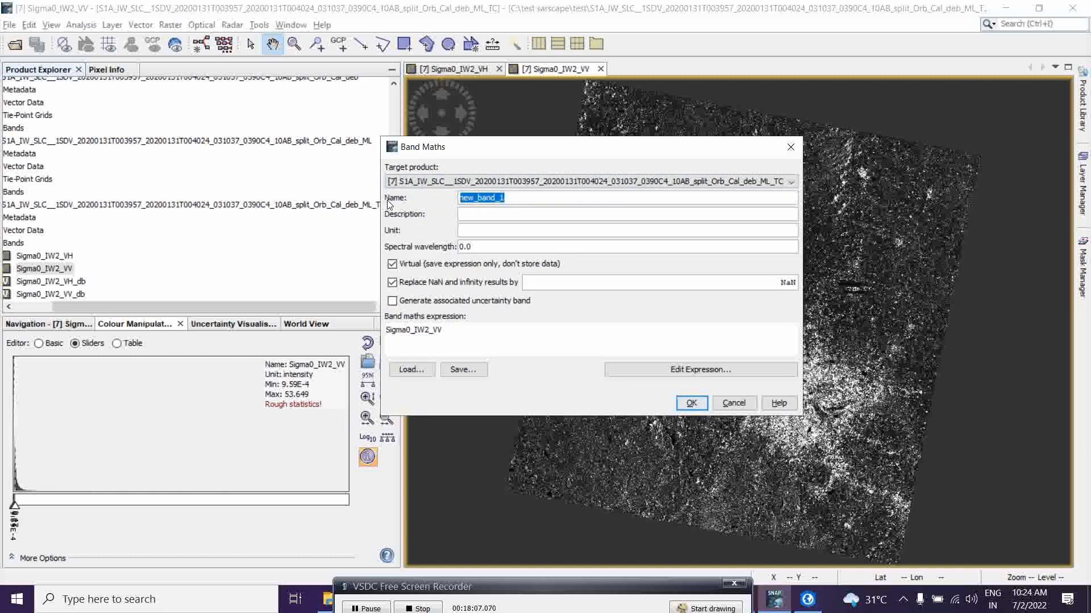
type("Ratio")
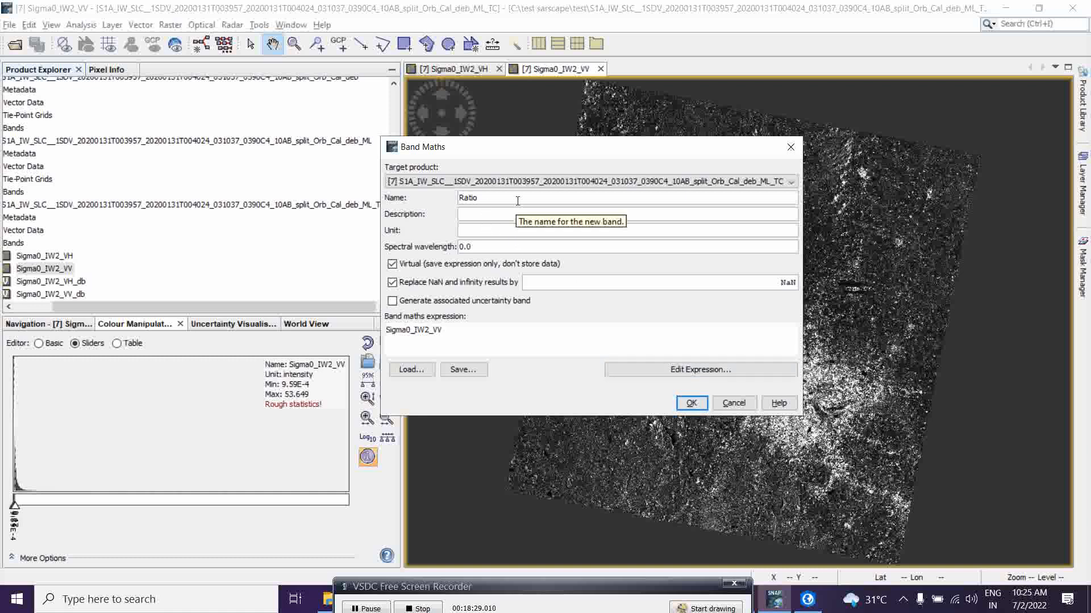
left_click(485, 199)
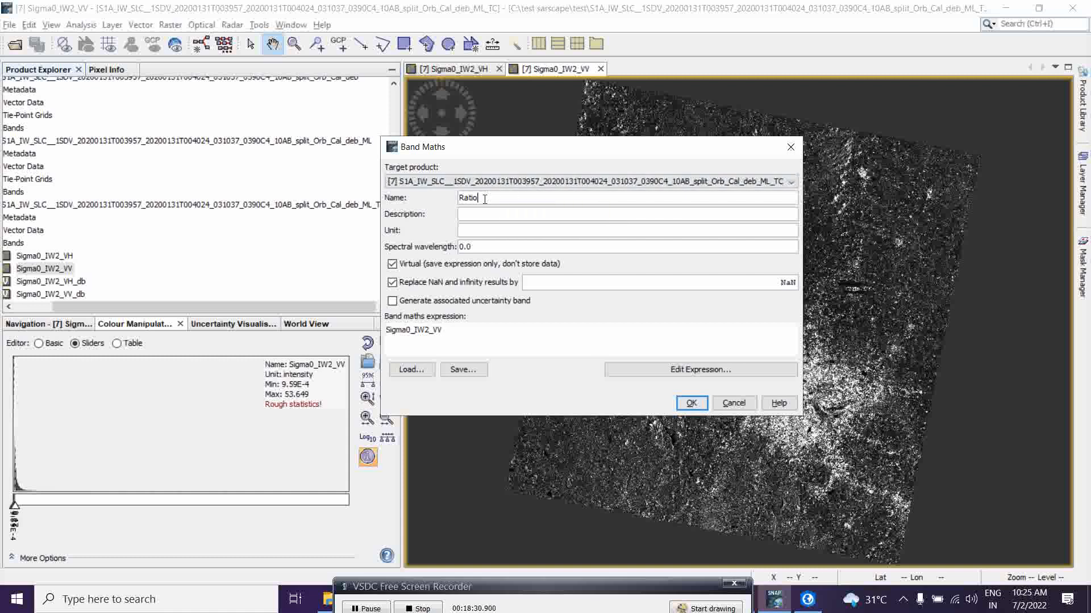
type(")VV_VH")
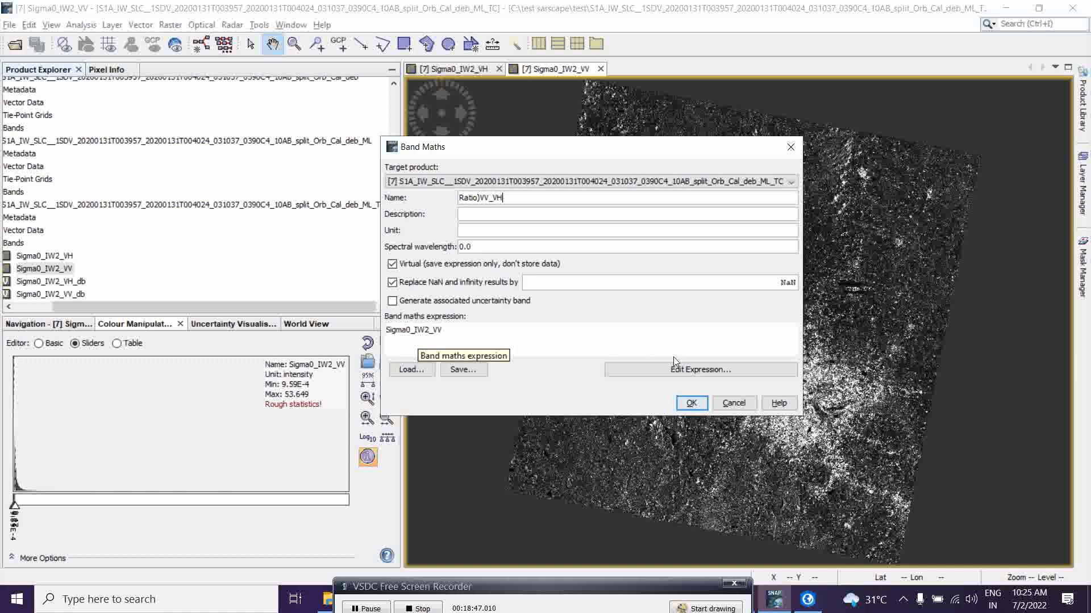
Set the band maths expression to Sigma0_IW2_VH_db / Sigma0_IW2_VV_db and create the ratio band.
left_click(682, 375)
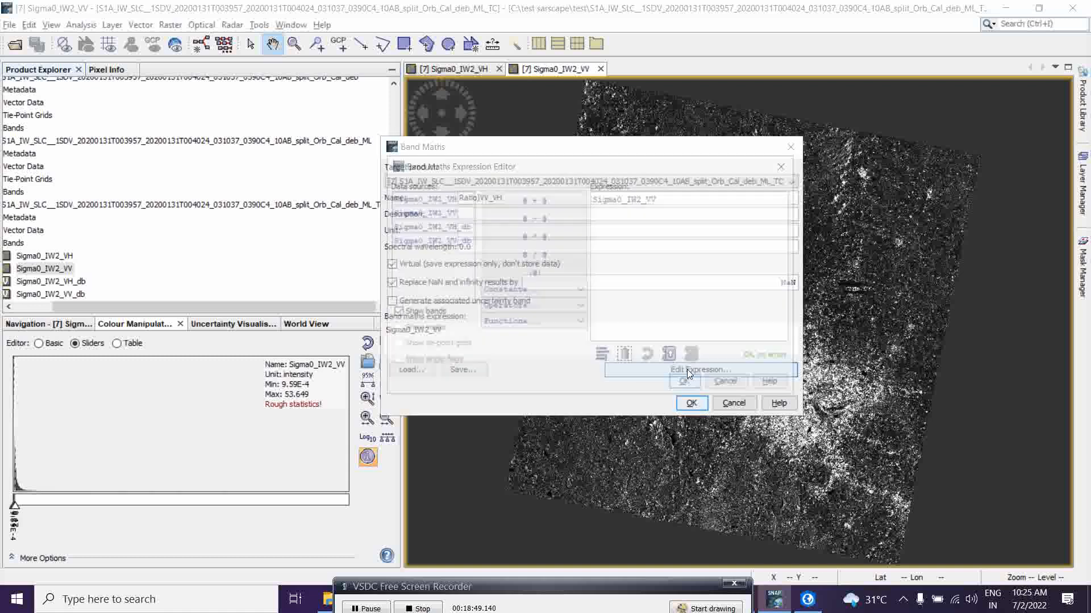
left_click_drag(559, 168, 483, 153)
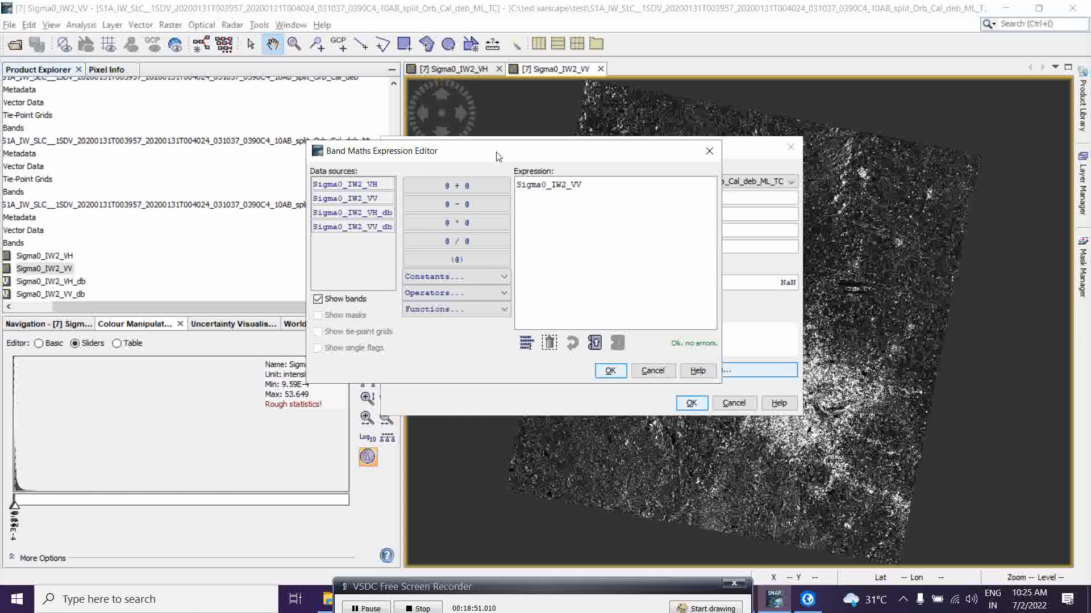
left_click_drag(605, 189, 510, 194)
key("ctrl+a")
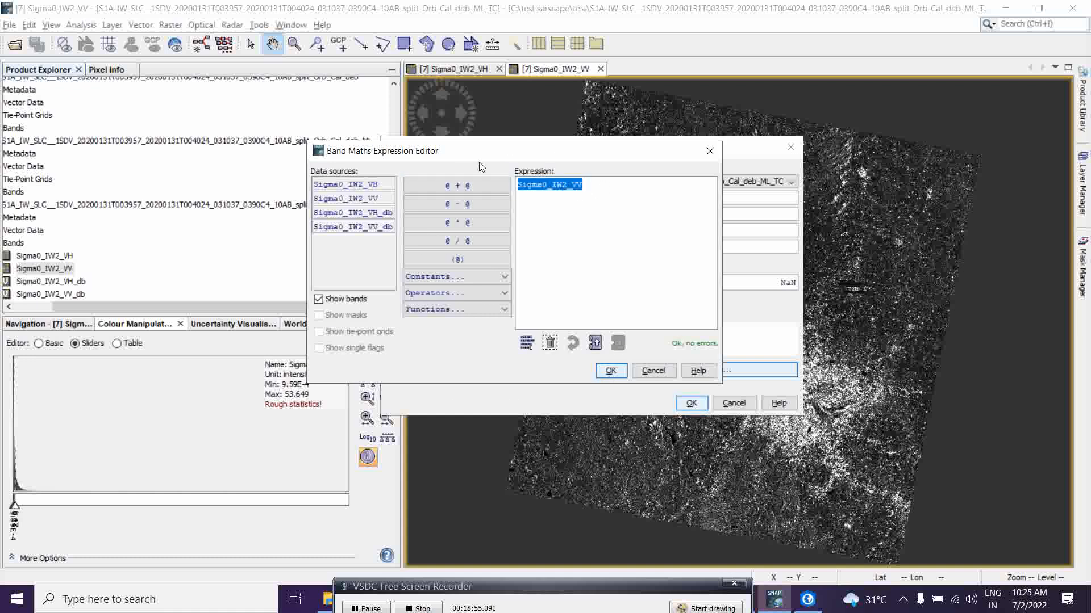
key("BackSpace")
double_click(456, 242)
key("BackSpace")
key("BackSpace")
key("BackSpace")
key("BackSpace")
key("BackSpace")
key("BackSpace")
key("BackSpace")
left_click(452, 242)
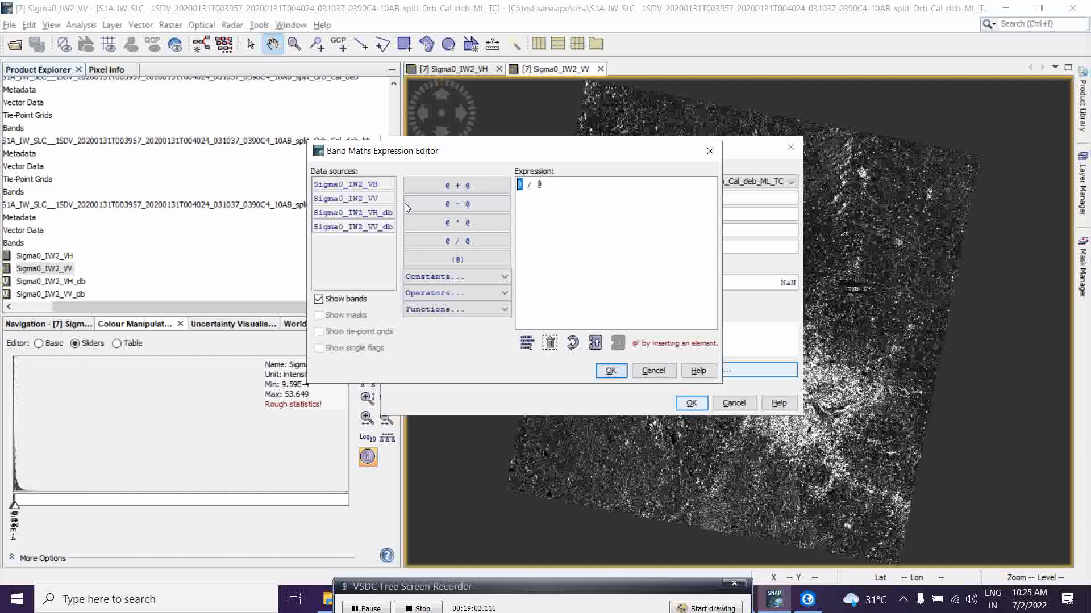
left_click(370, 214)
double_click(613, 184)
left_click(352, 227)
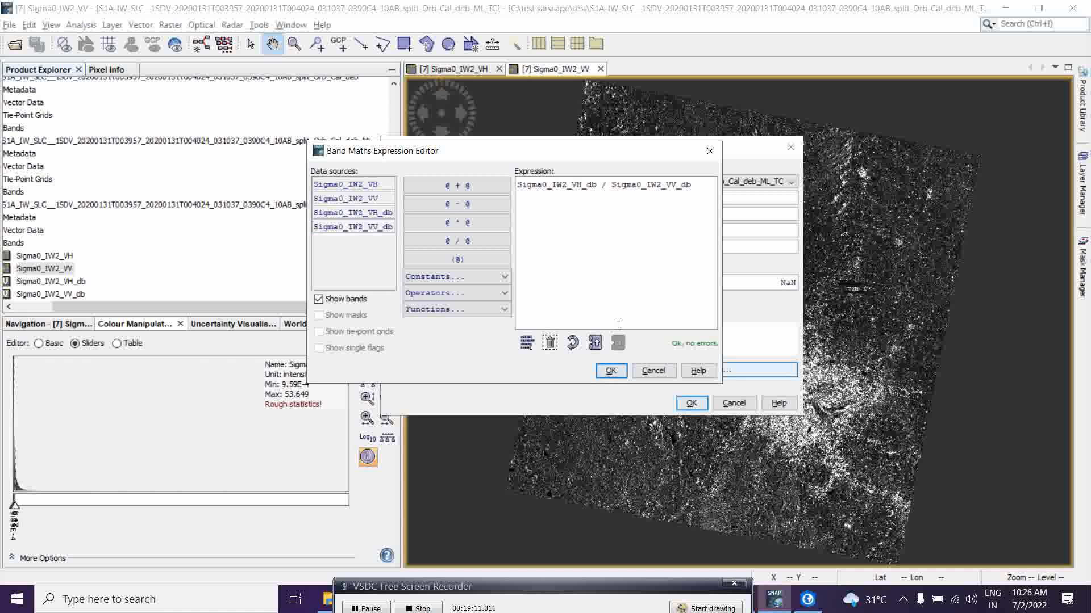
left_click(611, 372)
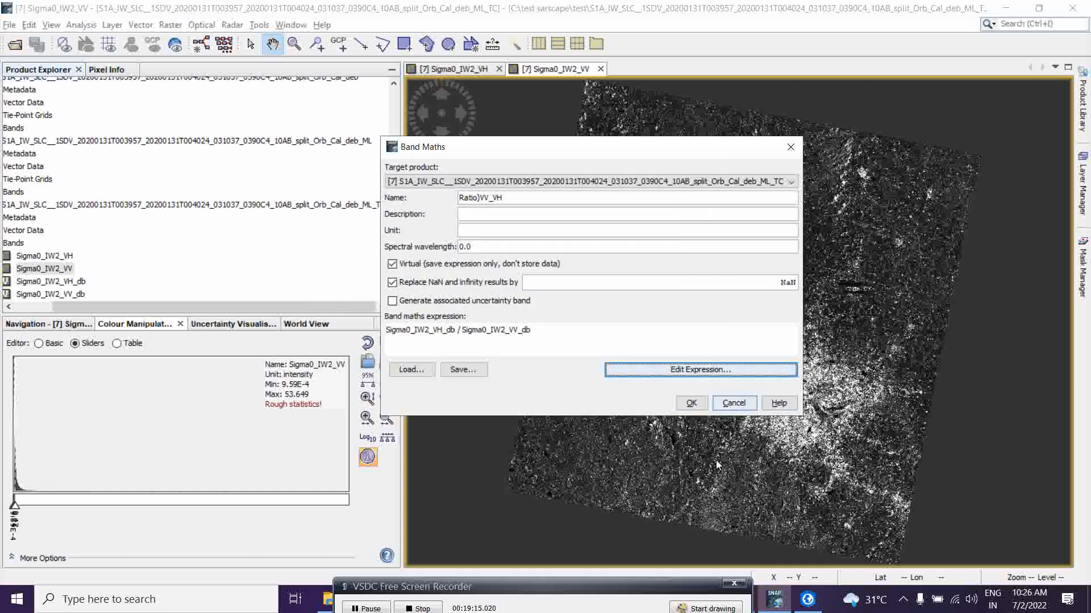
left_click(690, 404)
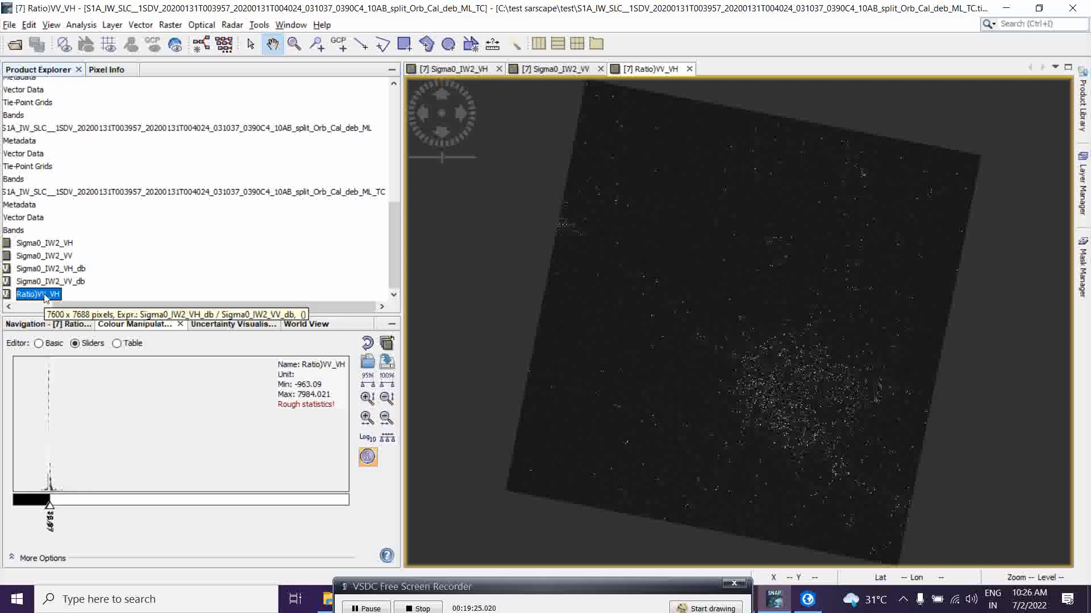
Convert the Ratio)VV_VH band to dB and try to open the resulting band in an image view.
right_click(45, 296)
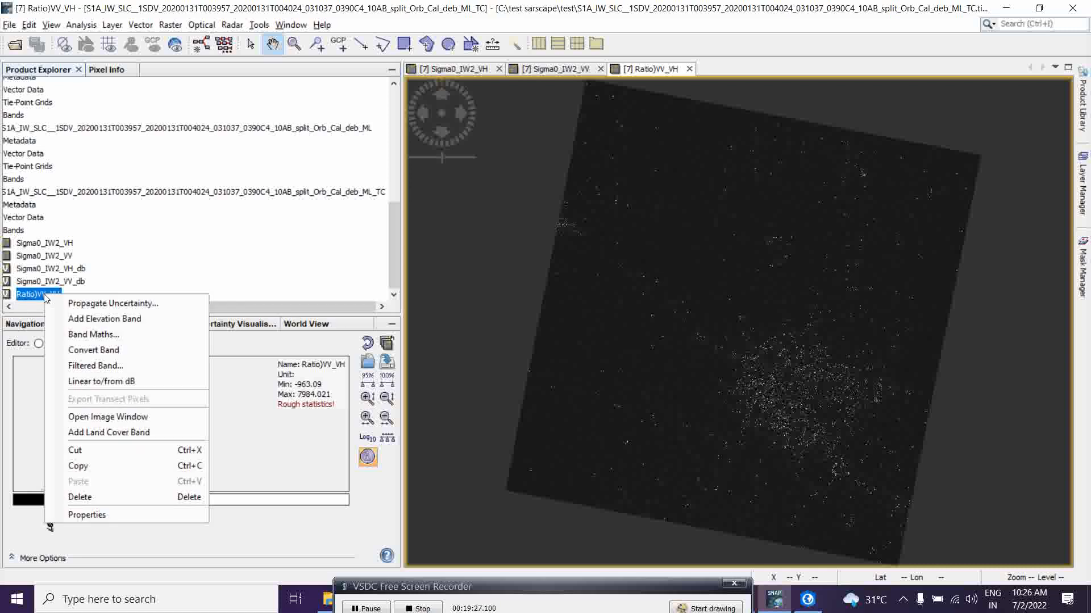
left_click(131, 381)
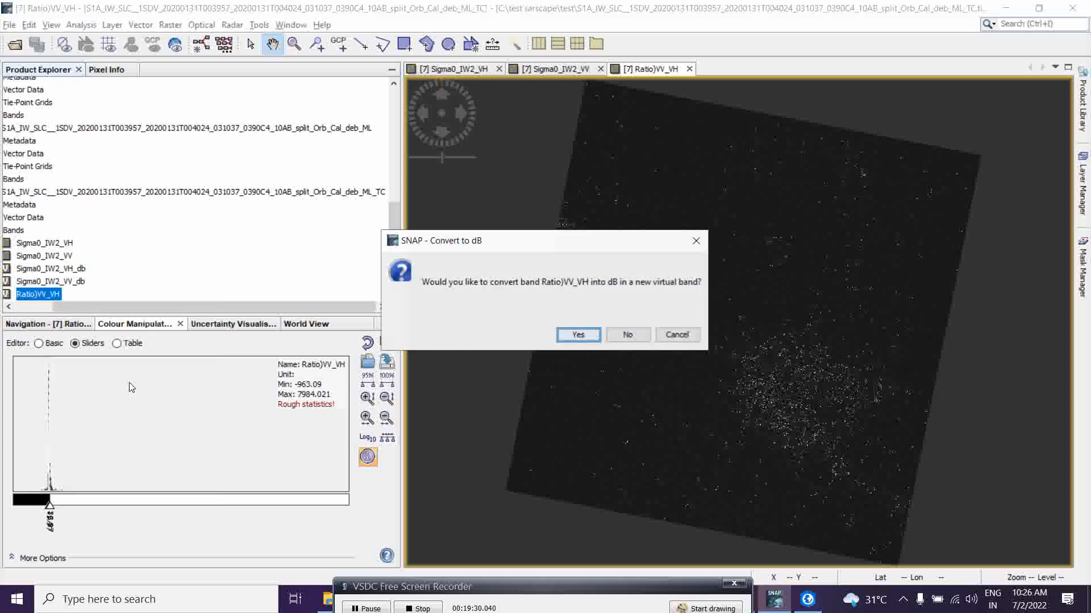
left_click(574, 336)
scroll(396, 251, "down", 1)
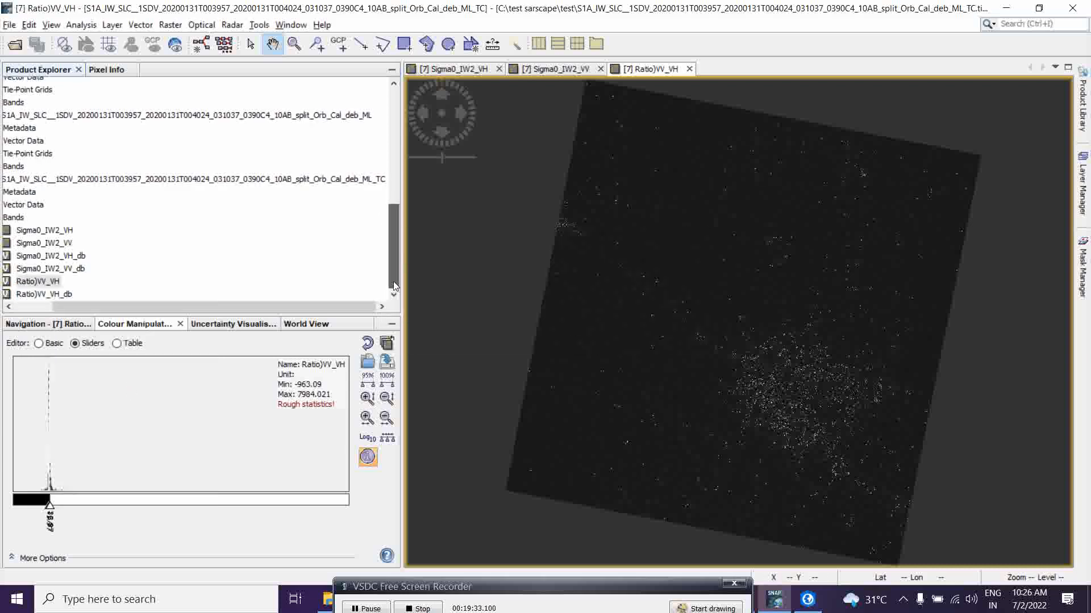
left_click(64, 294)
double_click(64, 293)
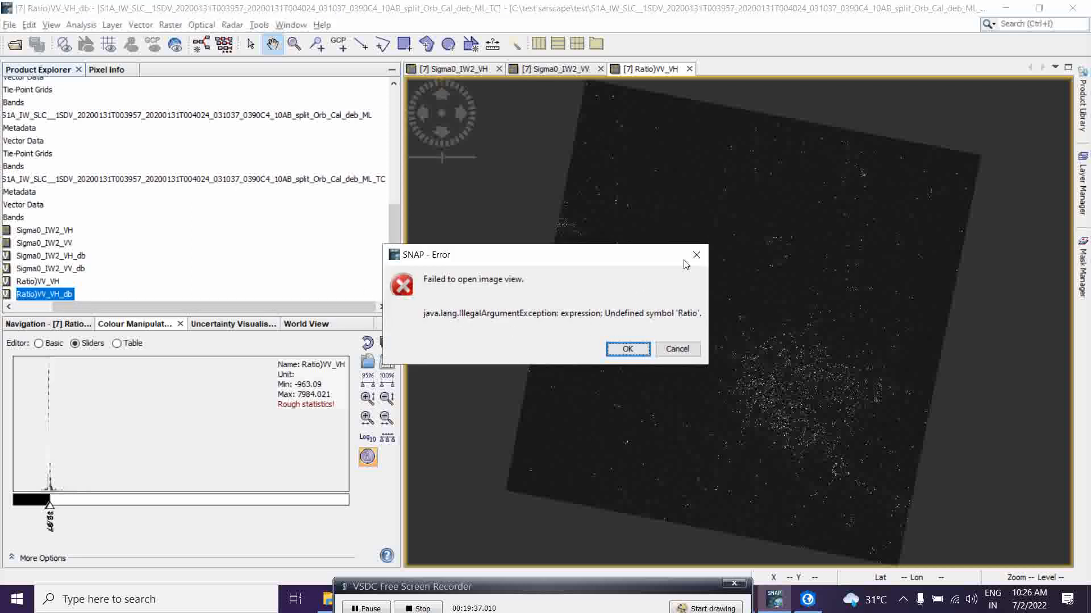
left_click(701, 256)
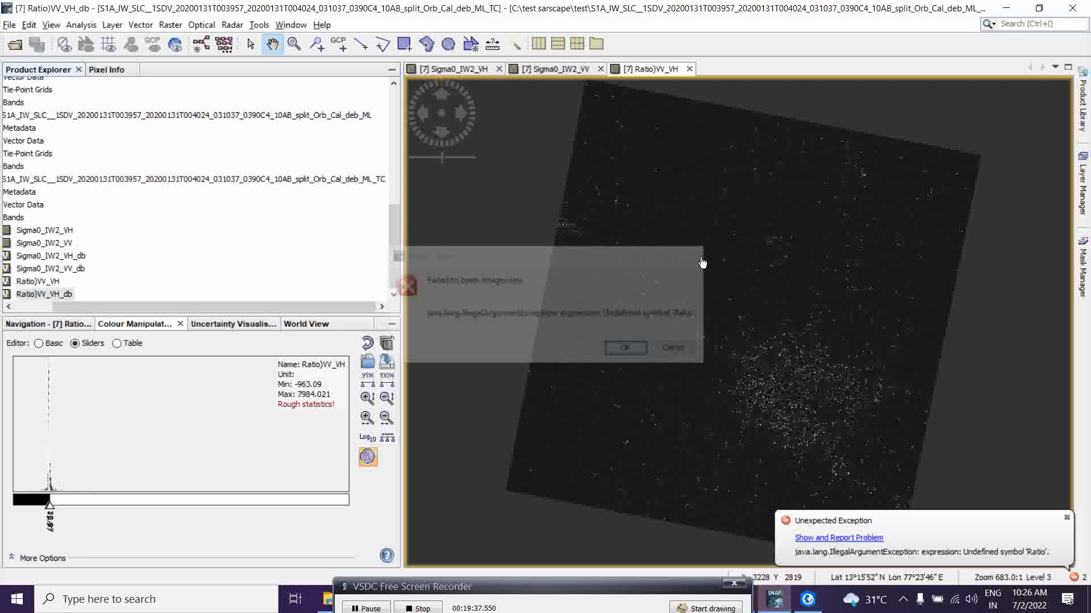
left_click(1066, 520)
Delete the Ratio)VV_VH_db band from product [7].
right_click(60, 293)
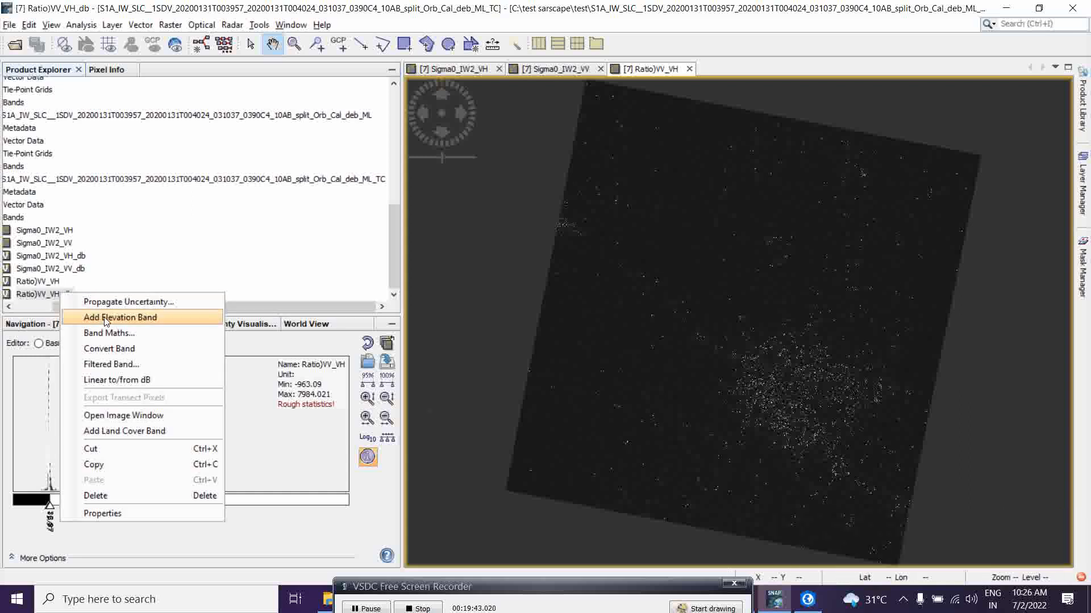
left_click(116, 495)
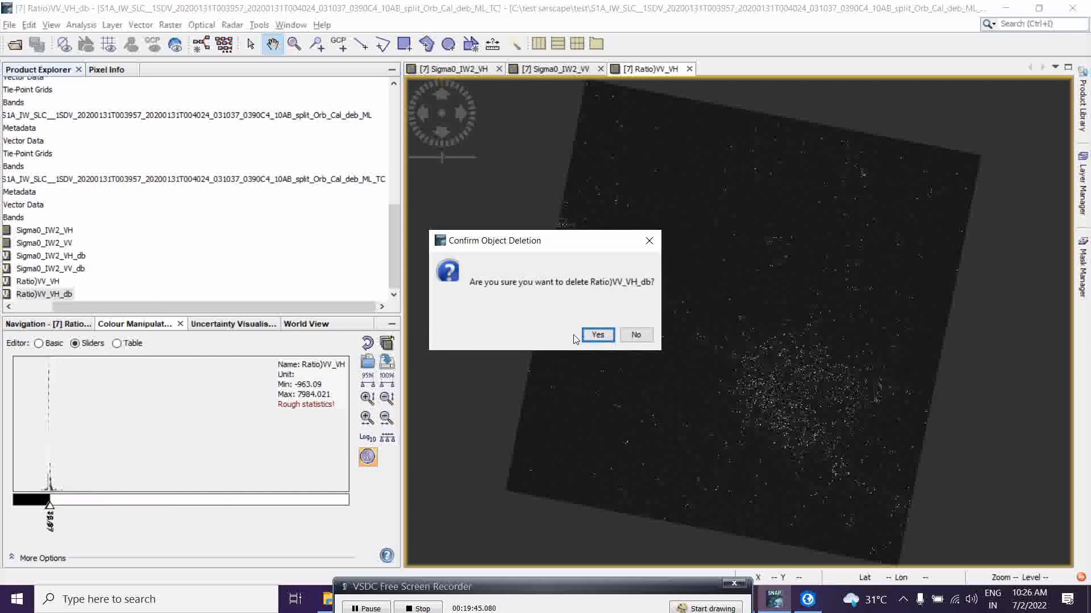
left_click(599, 336)
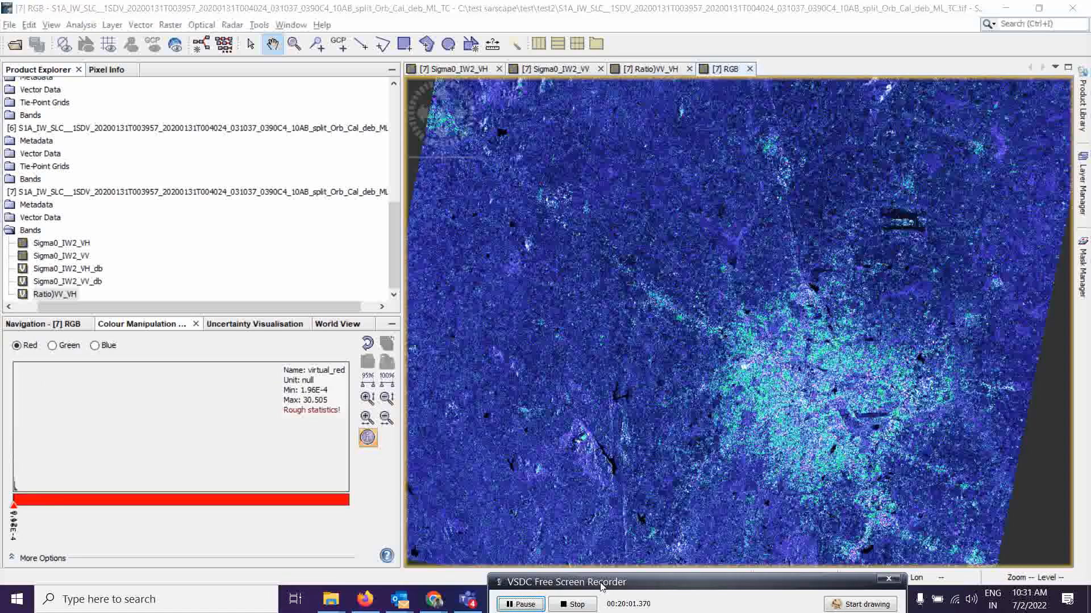
Open the RGB image channel selection to review its Red, Green and Blue bands, then close it.
left_click_drag(602, 585, 605, 597)
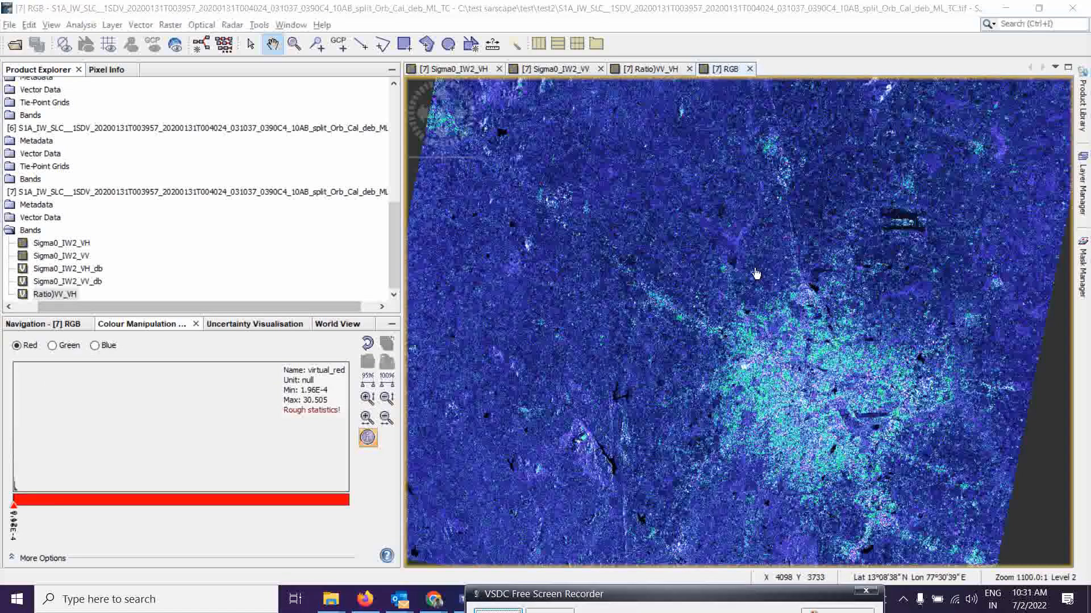
left_click(291, 24)
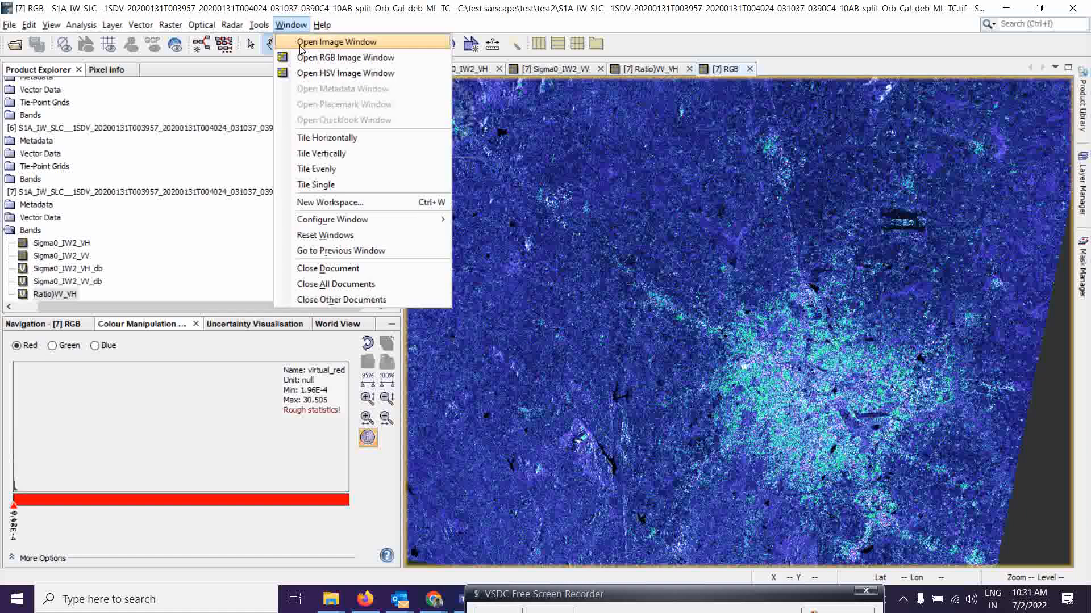
left_click(306, 59)
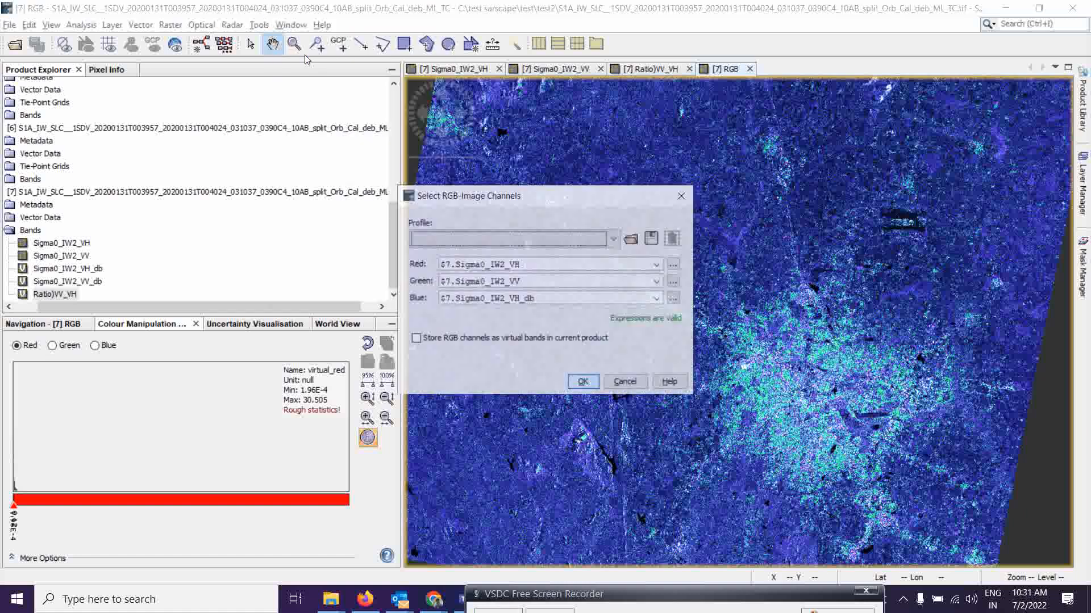
left_click(683, 196)
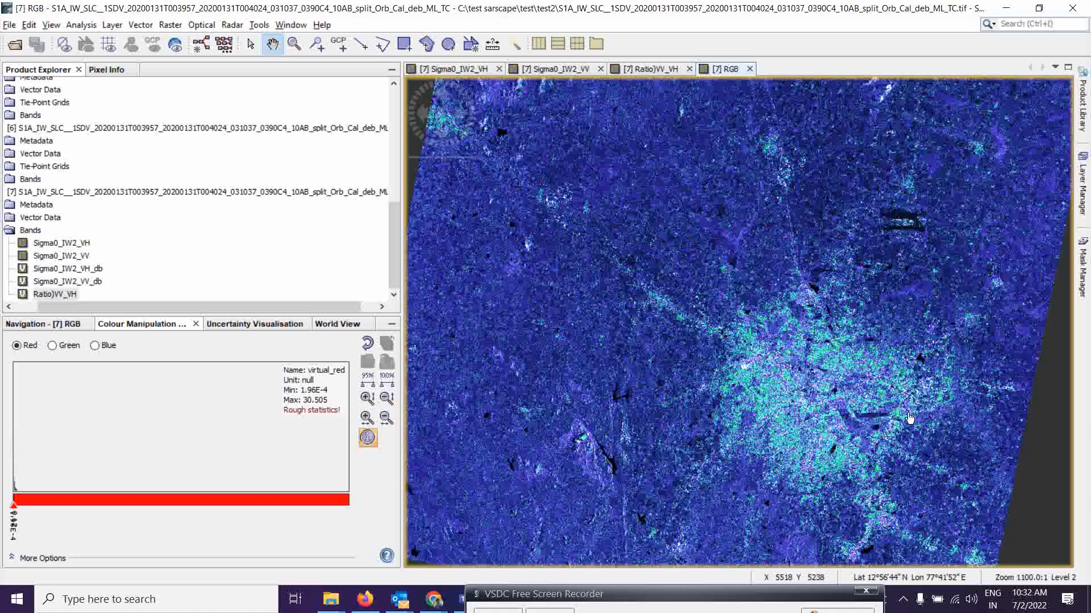
Switch to ArcGIS Pro to compare the RGB layer display, then return to SNAP.
left_click_drag(714, 597, 606, 598)
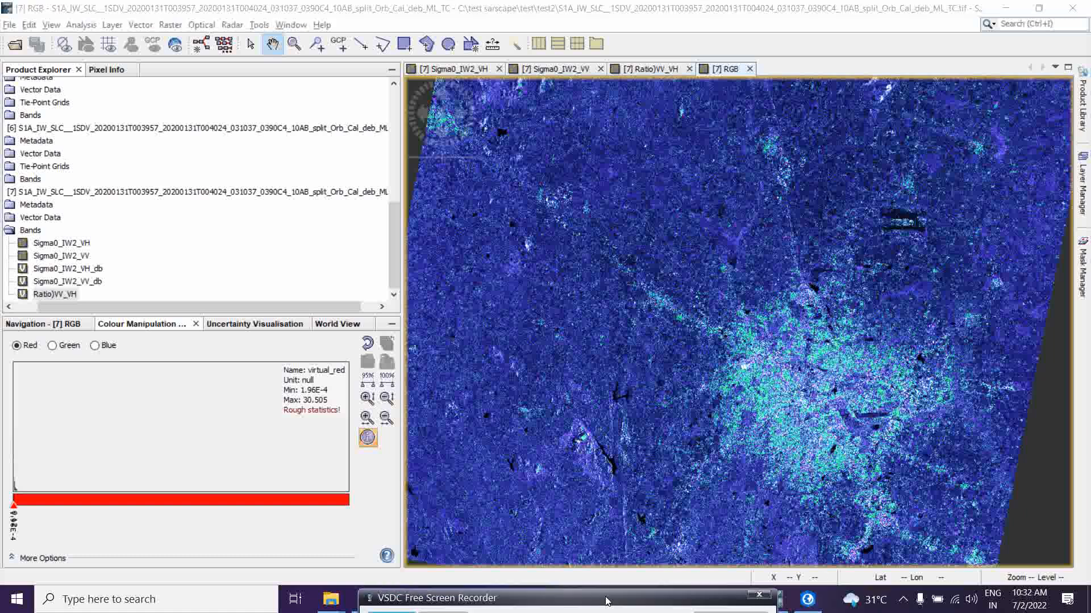
left_click(808, 599)
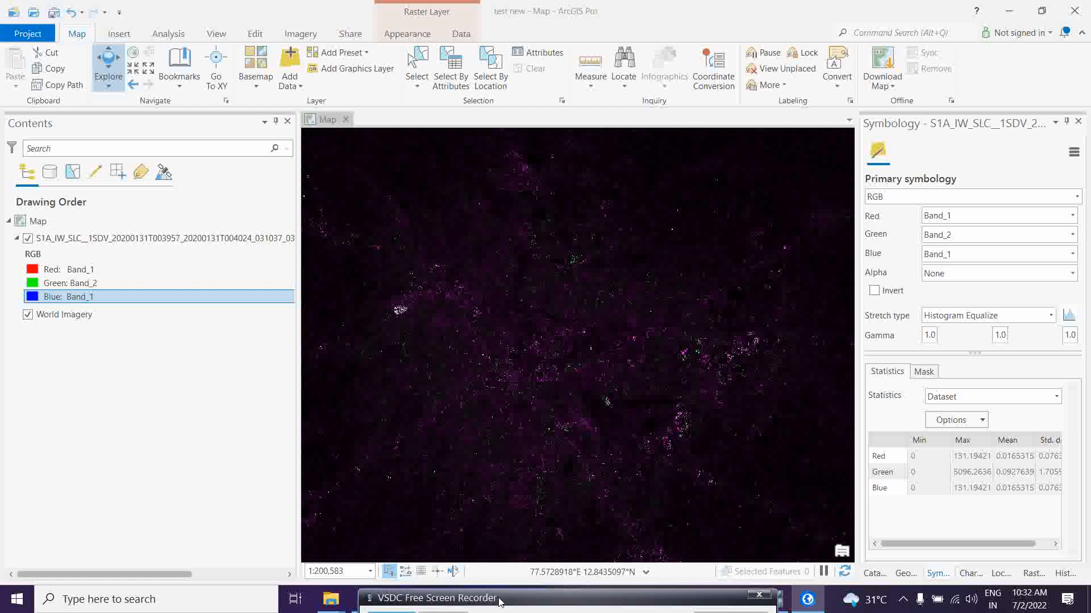
left_click_drag(497, 600, 543, 591)
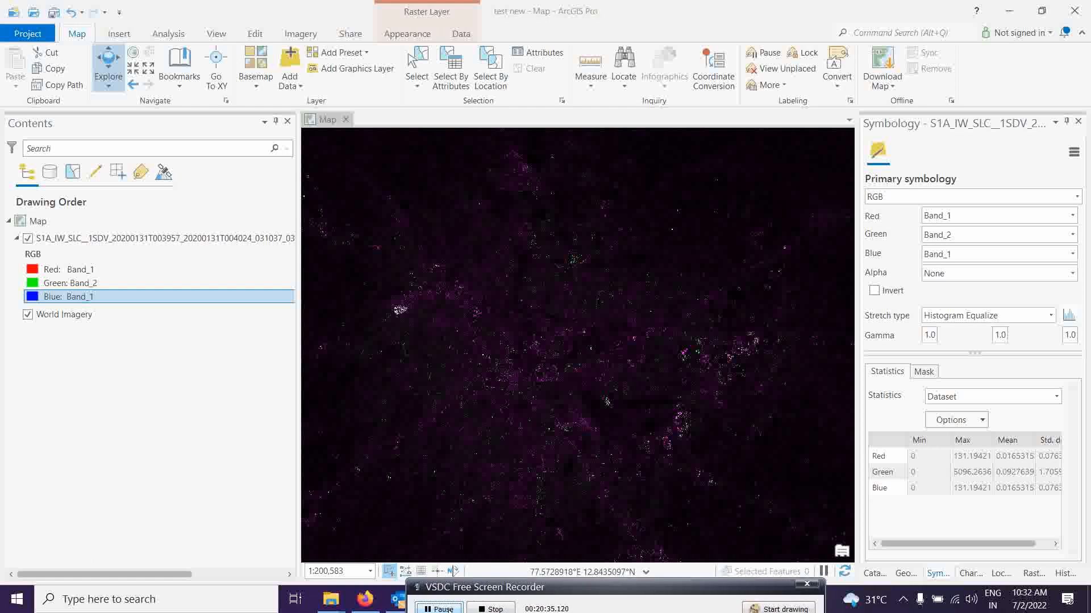
left_click_drag(601, 591, 447, 590)
left_click(801, 610)
left_click(775, 599)
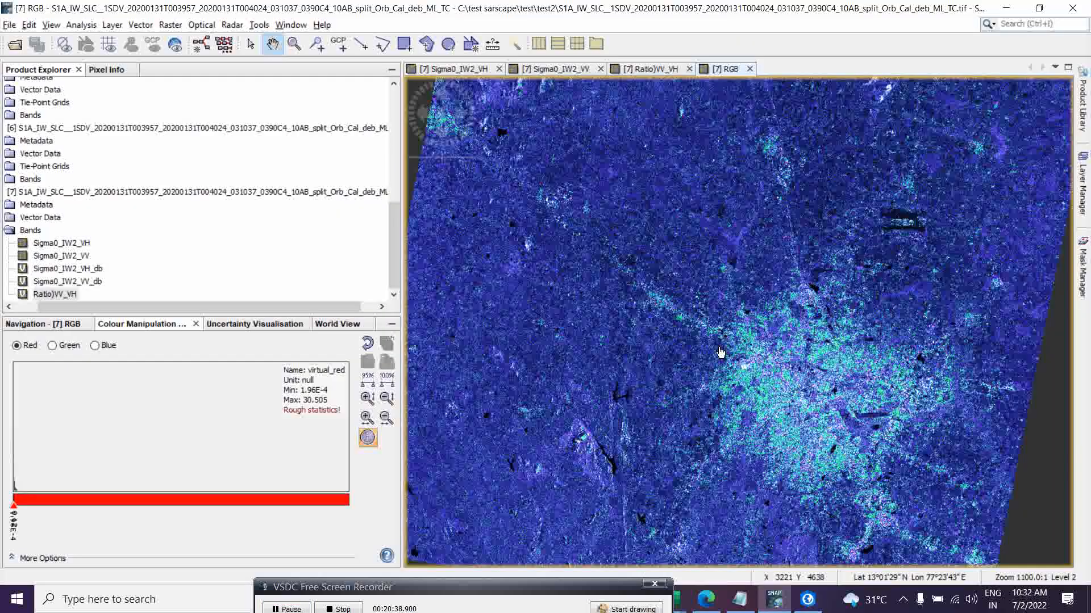